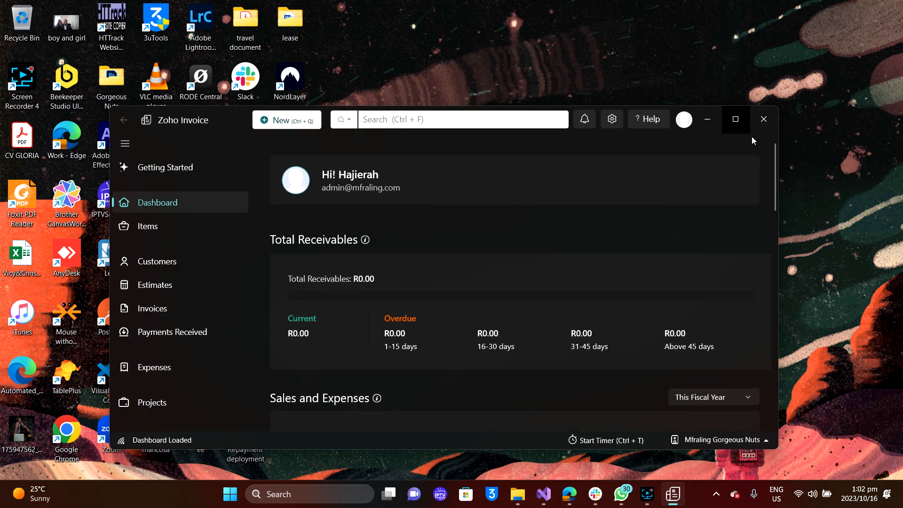
# Maximize Zoho Invoice and review the dashboard: zero receivables, R1,764,910.70 sales versus R19,922.96 expenses.
pyautogui.click(733, 121)
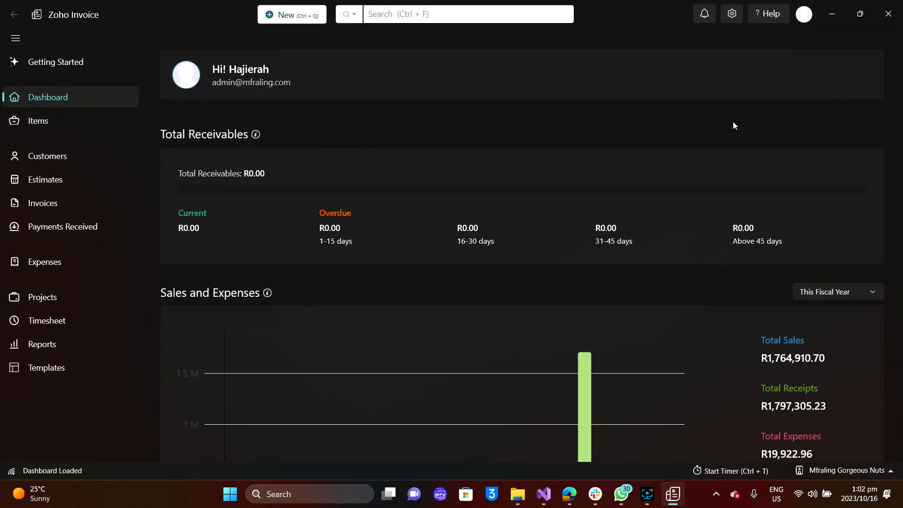
pyautogui.scroll(-4, 476, 314)
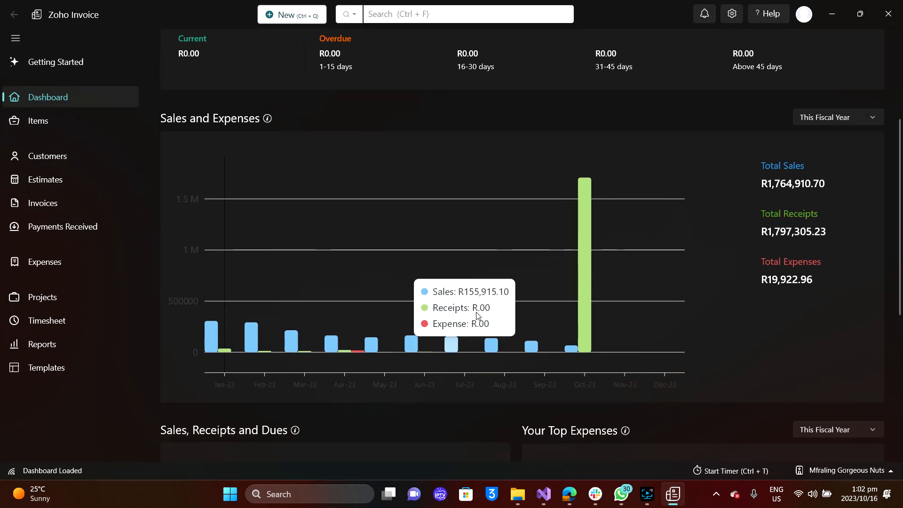
pyautogui.scroll(3, 476, 315)
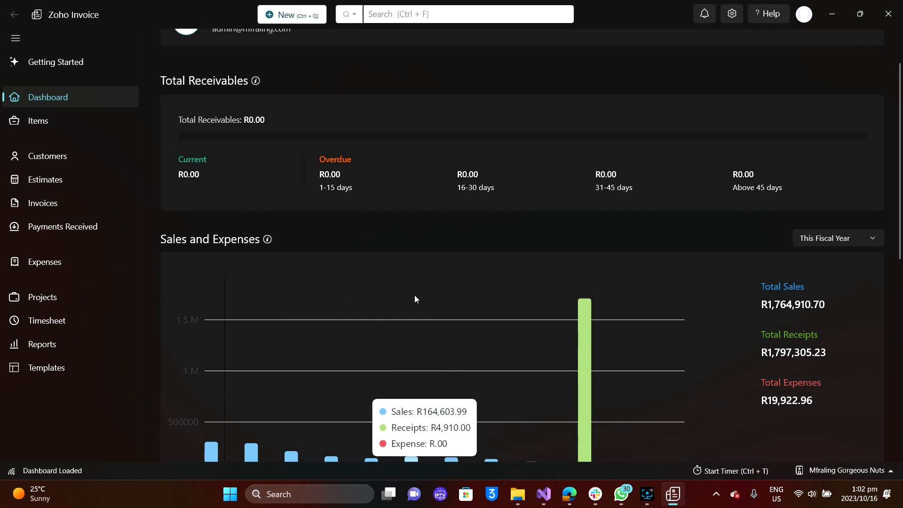
pyautogui.scroll(2, 414, 295)
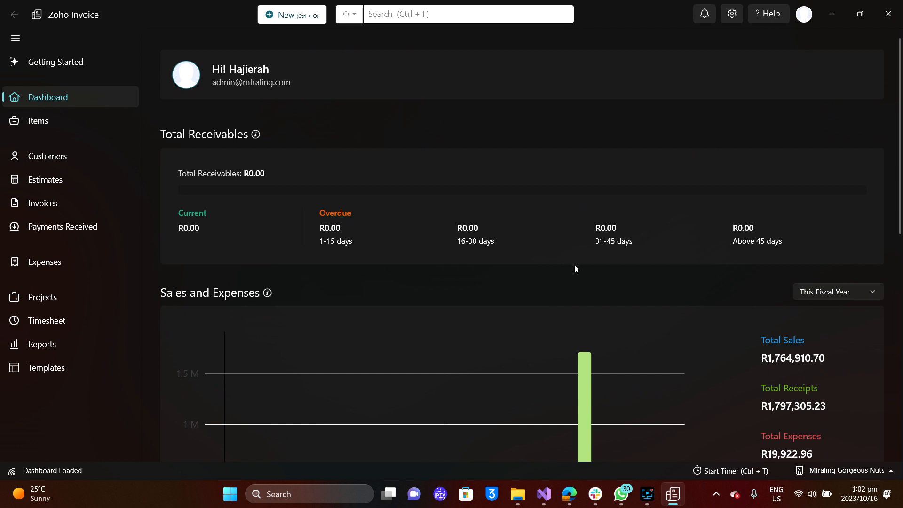
pyautogui.scroll(-4, 575, 267)
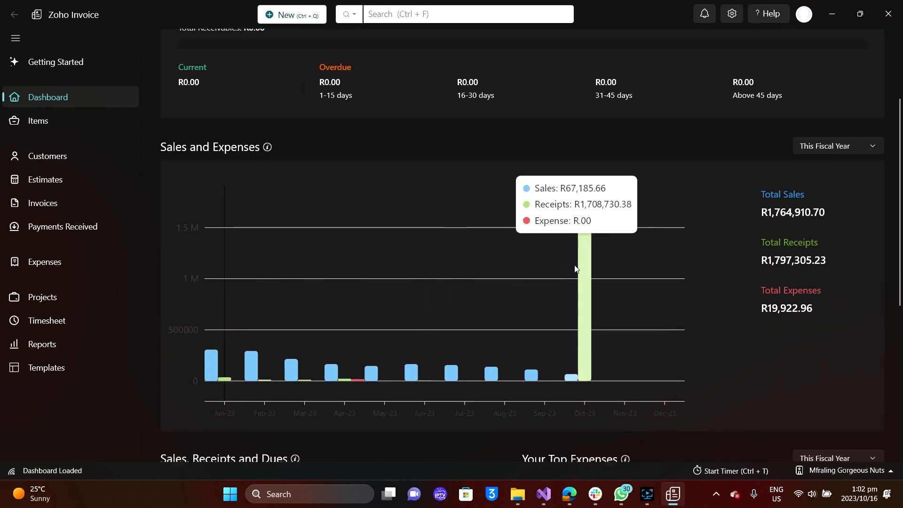
pyautogui.scroll(4, 575, 267)
pyautogui.scroll(-1, 433, 222)
pyautogui.scroll(-2, 584, 180)
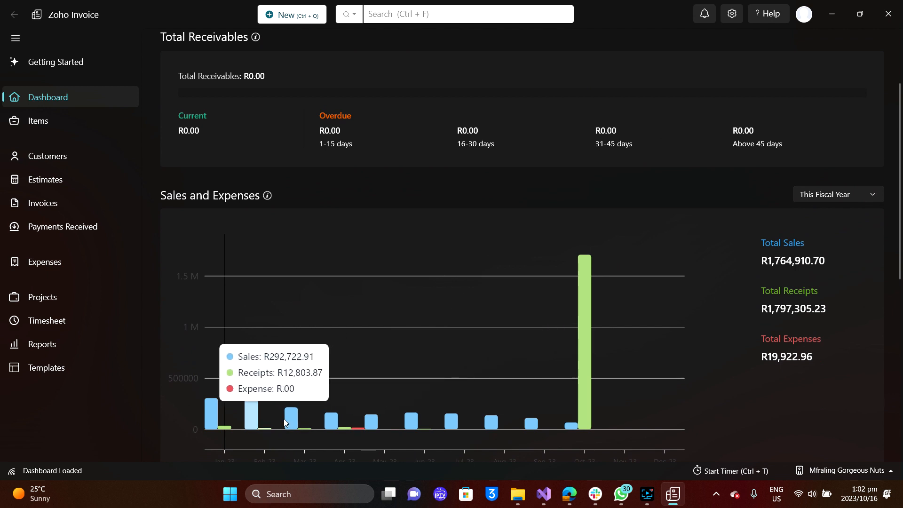
pyautogui.scroll(-3, 284, 418)
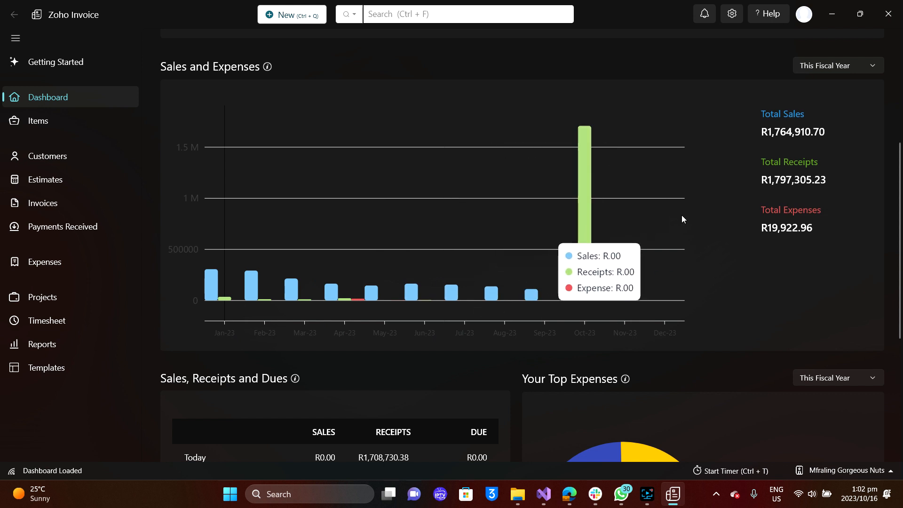
pyautogui.scroll(2, 682, 218)
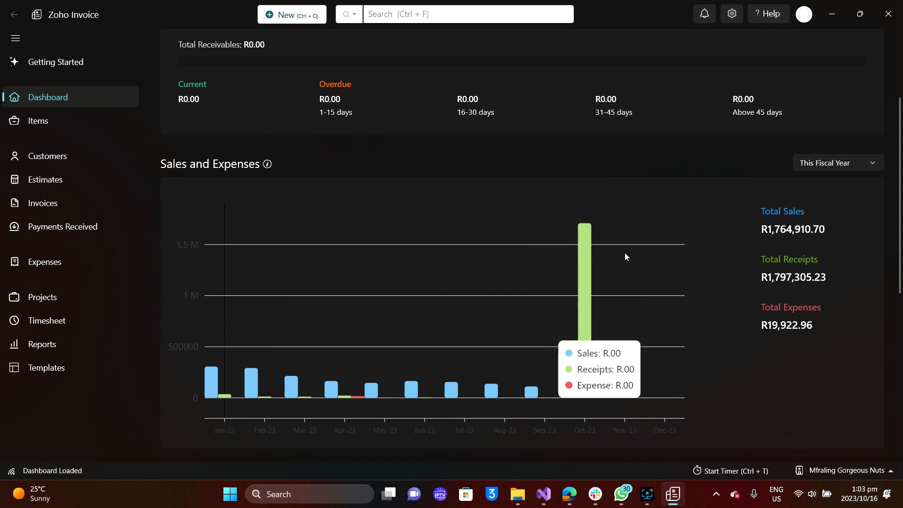
pyautogui.scroll(2, 626, 256)
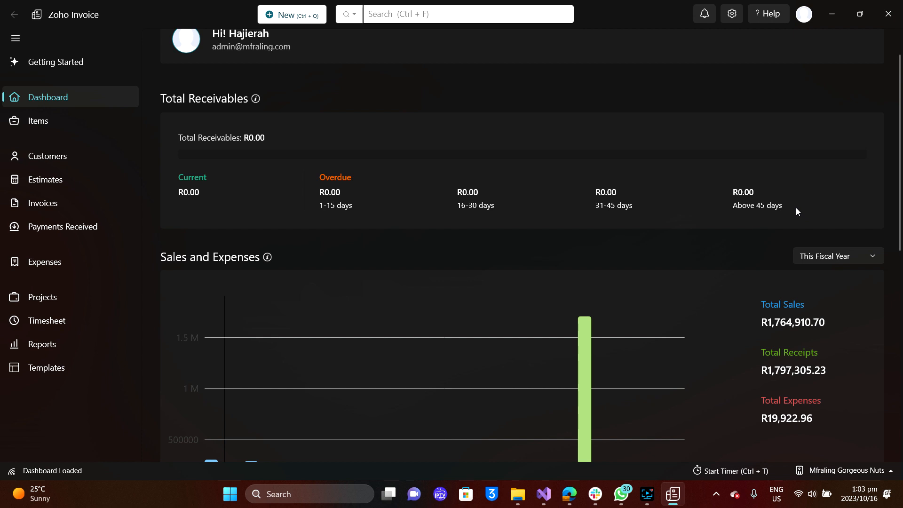
pyautogui.scroll(-7, 797, 211)
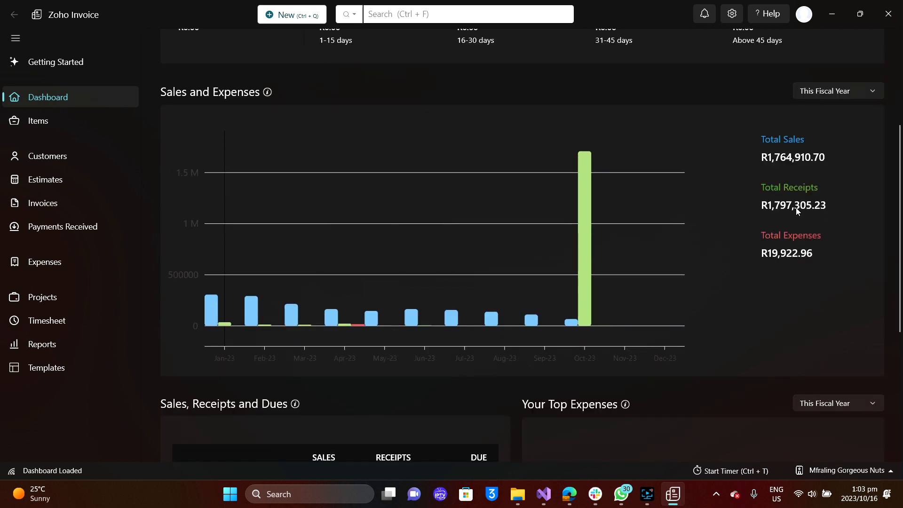
# Read each Top Expenses slice, led by Factory Supplies at 17.27% (R3,439.86).
pyautogui.scroll(-2, 796, 208)
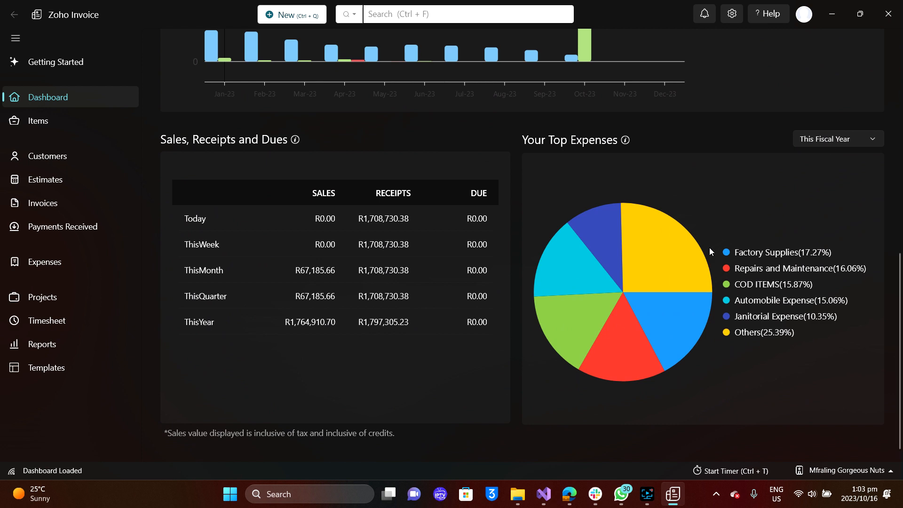
pyautogui.moveTo(677, 263)
pyautogui.moveTo(567, 218)
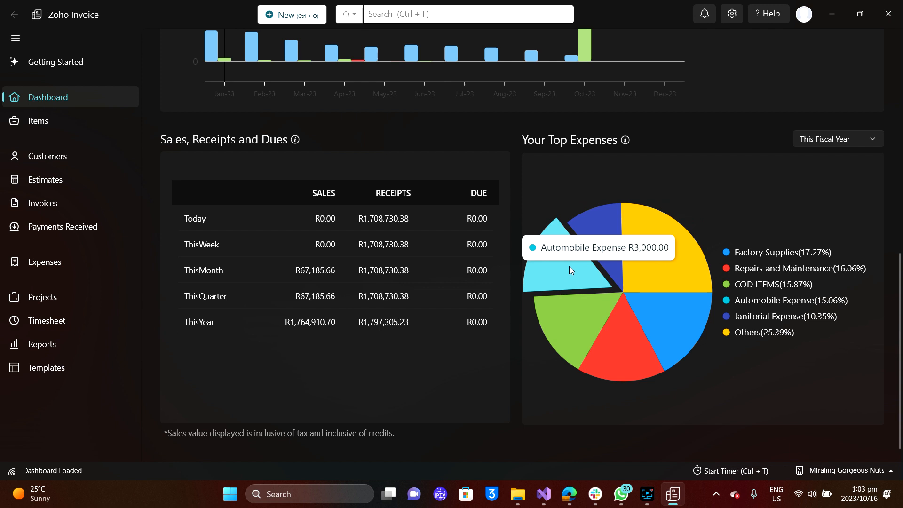
pyautogui.moveTo(599, 238)
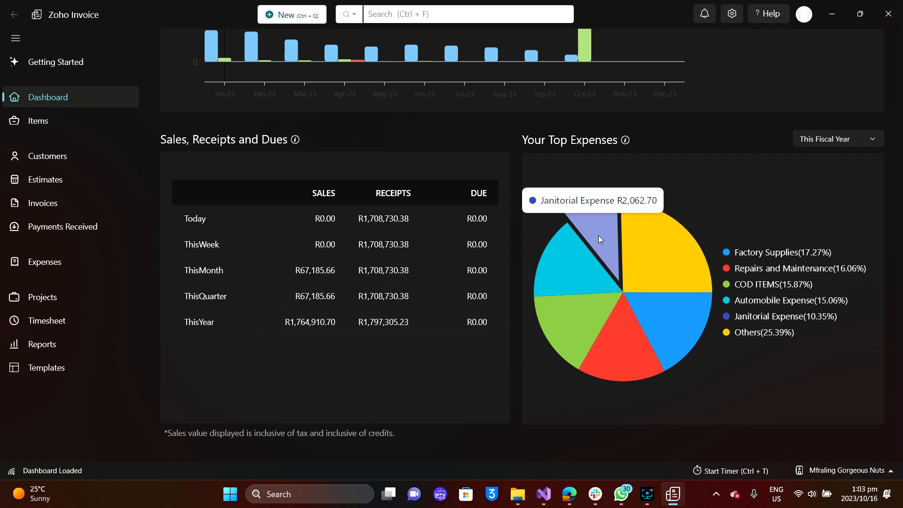
pyautogui.moveTo(634, 247)
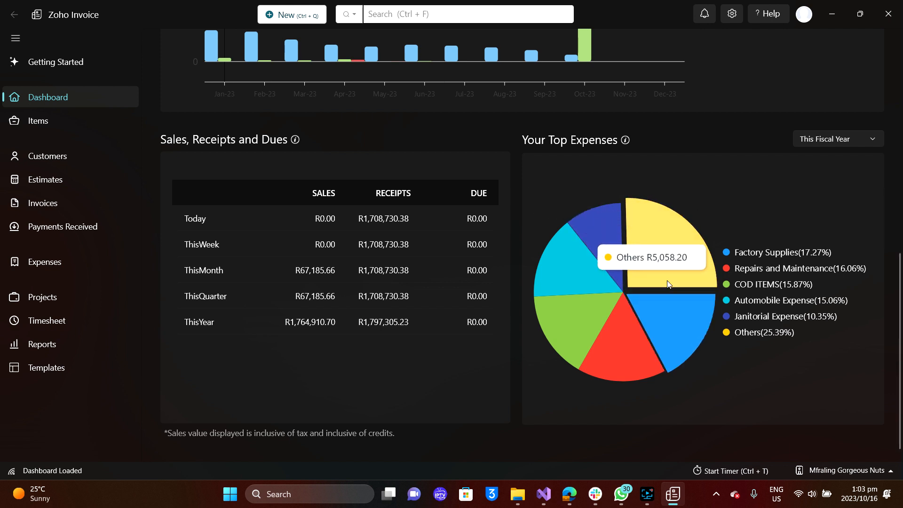
pyautogui.moveTo(684, 300)
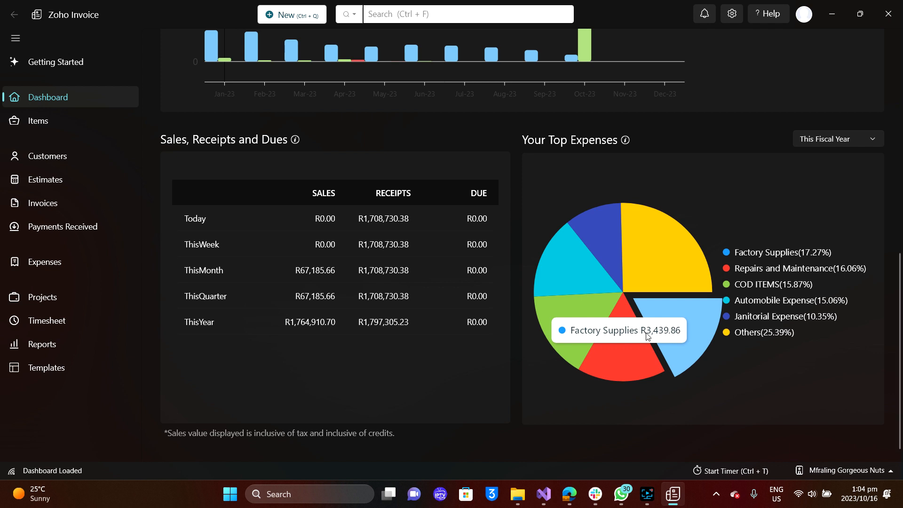
pyautogui.moveTo(574, 328)
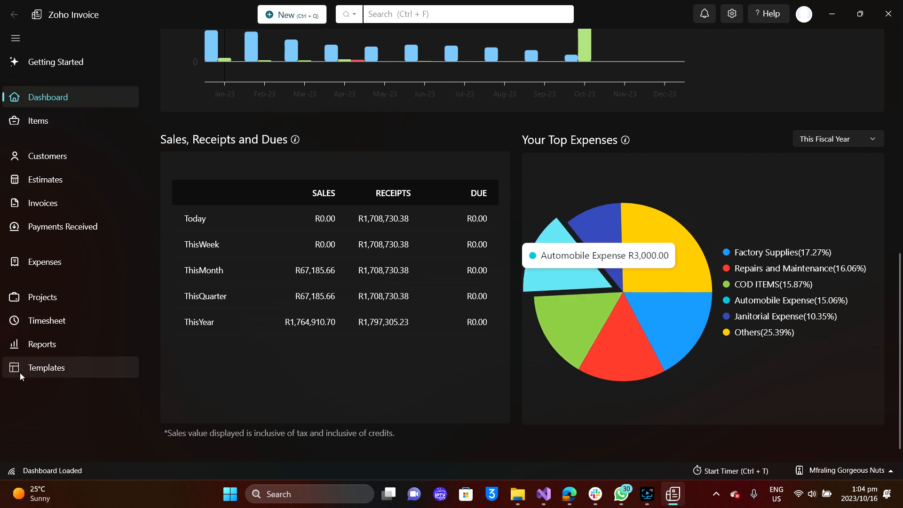
# Browse the Items list and view ALMOND BRITTLE's details (selling price R20.00, Tax 15%).
pyautogui.click(53, 122)
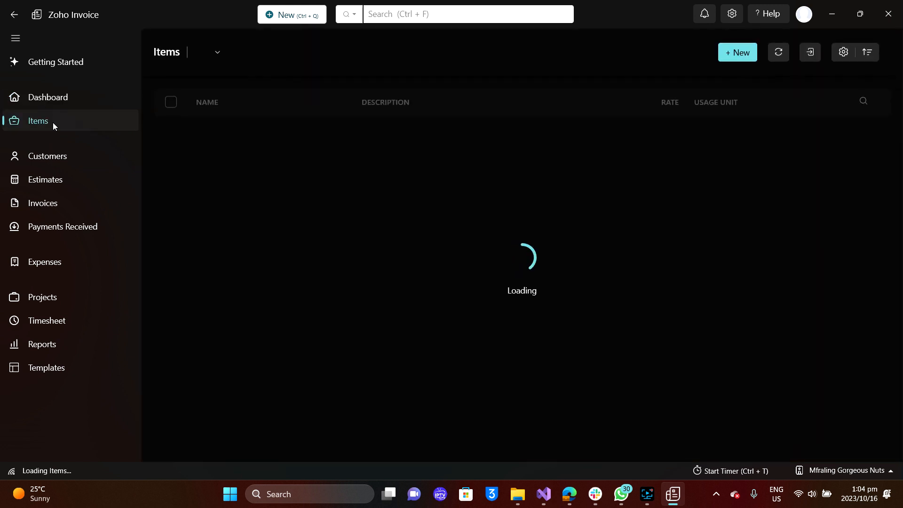
pyautogui.scroll(-2, 275, 242)
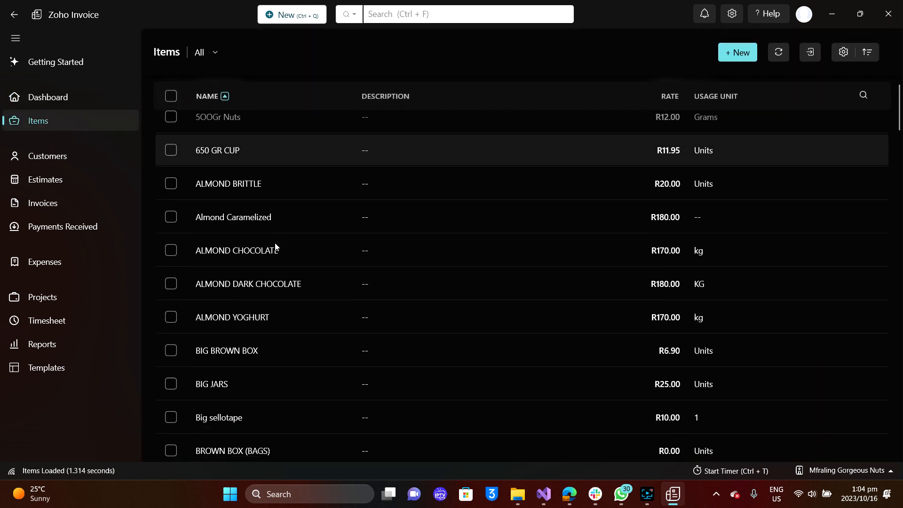
pyautogui.scroll(-10, 276, 246)
pyautogui.scroll(6, 275, 246)
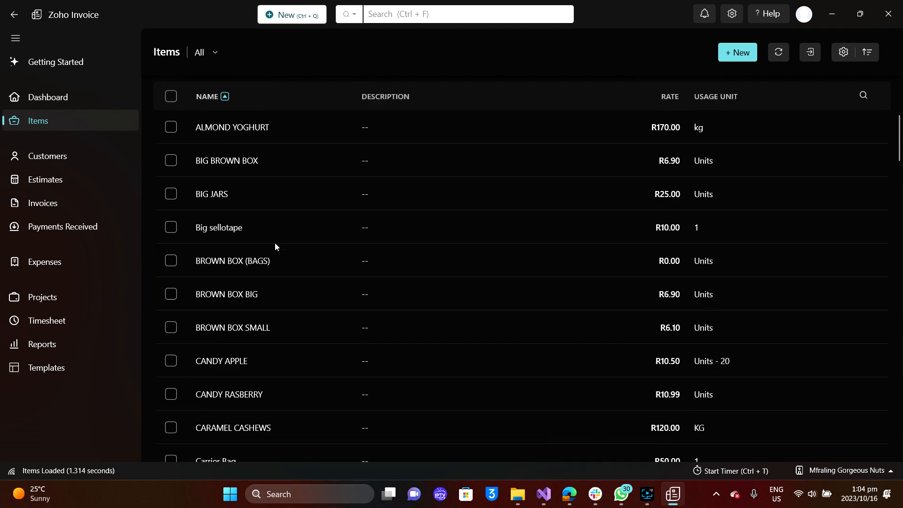
pyautogui.scroll(5, 274, 242)
pyautogui.scroll(-5, 682, 249)
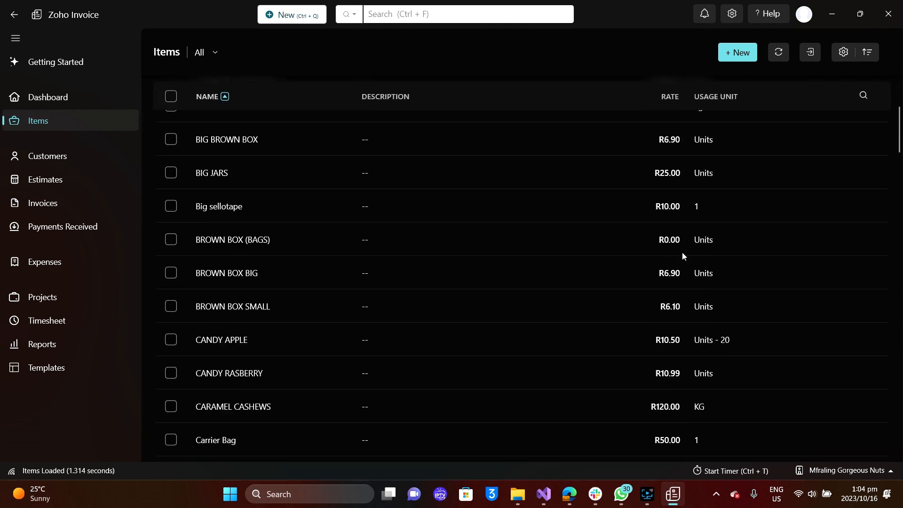
pyautogui.scroll(-10, 683, 255)
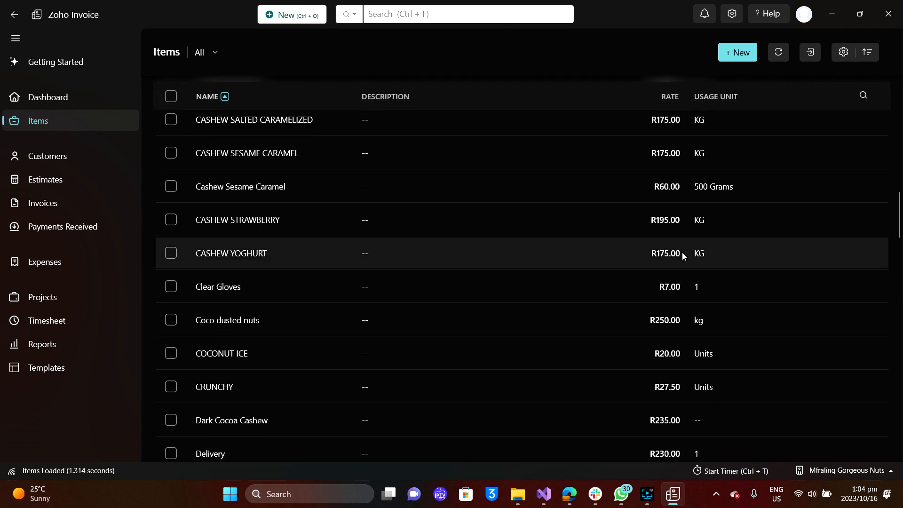
pyautogui.scroll(15, 683, 255)
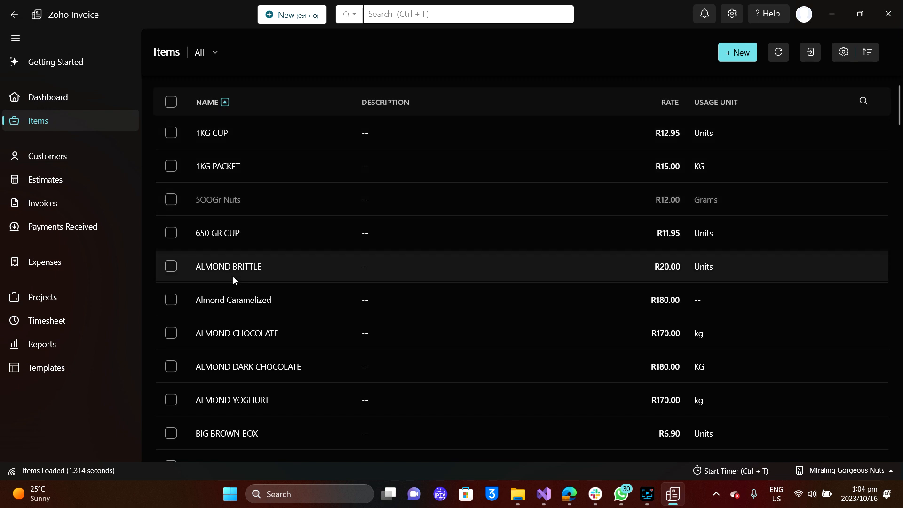
pyautogui.click(233, 275)
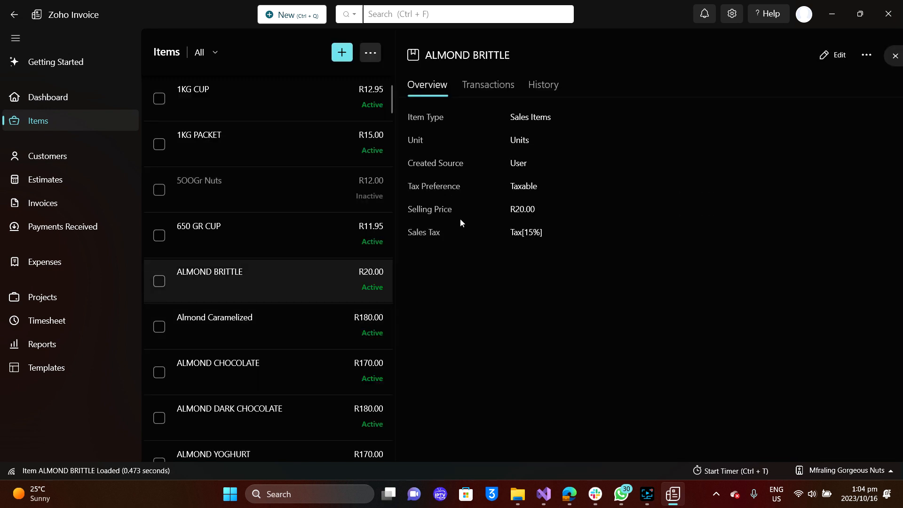
# View Almond Caramelized's details and select its R180 selling price.
pyautogui.click(235, 321)
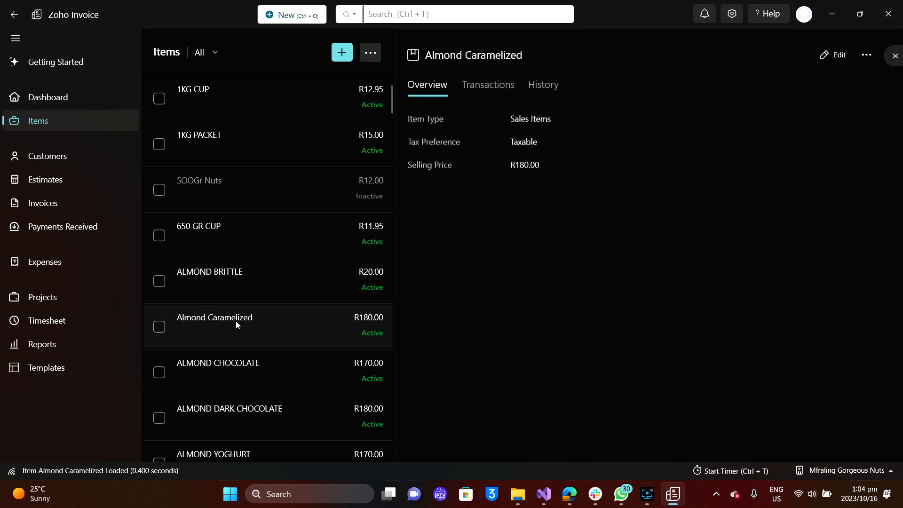
pyautogui.click(269, 287)
pyautogui.click(261, 324)
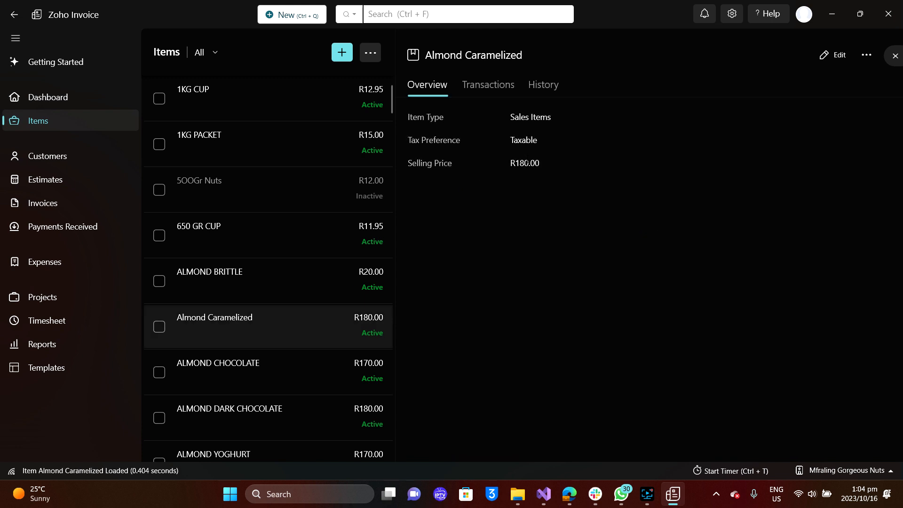
pyautogui.doubleClick(527, 163)
# Filter Almond Caramelized's transactions to invoices, then view ALMOND CHOCOLATE (R170.00 per kg).
pyautogui.click(491, 85)
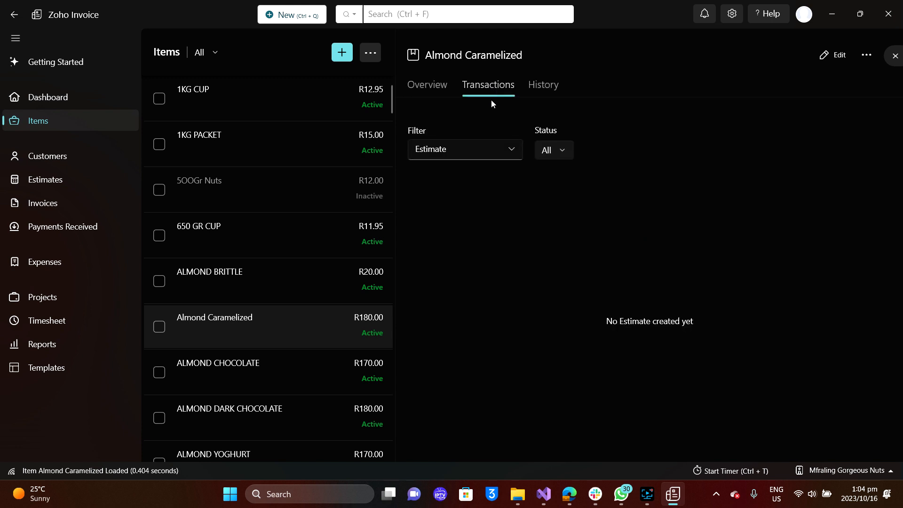
pyautogui.click(501, 147)
pyautogui.click(444, 223)
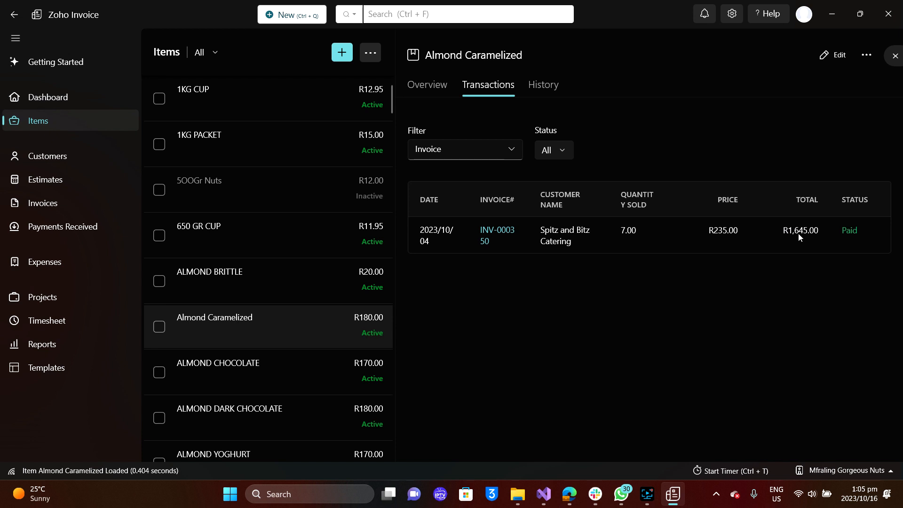
pyautogui.click(288, 371)
# Show ALMOND CHOCOLATE's transactions, then view BROWN BOX (BAGS) and BROWN BOX BIG details.
pyautogui.scroll(-1, 286, 371)
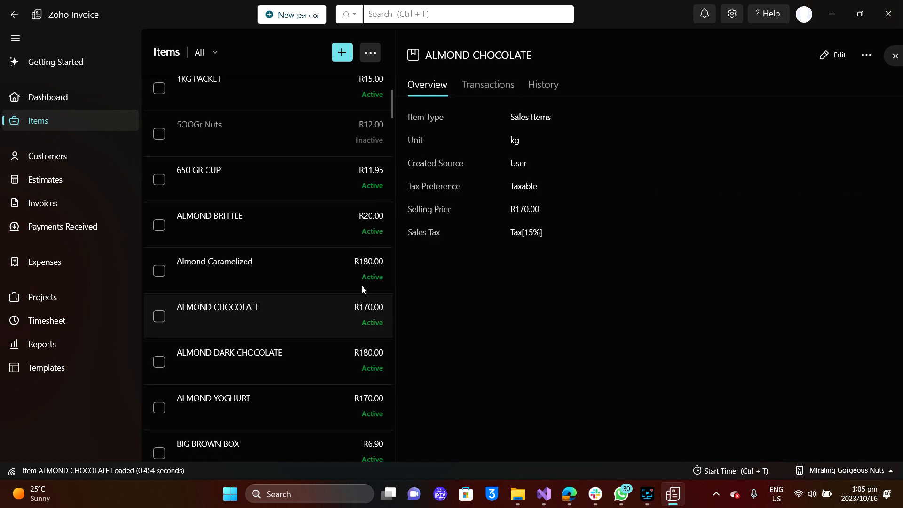
pyautogui.click(487, 85)
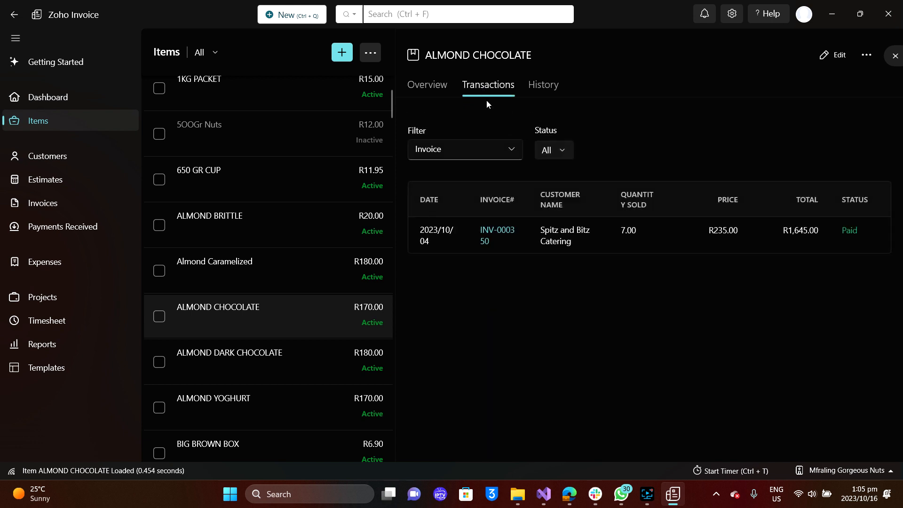
pyautogui.scroll(-5, 328, 307)
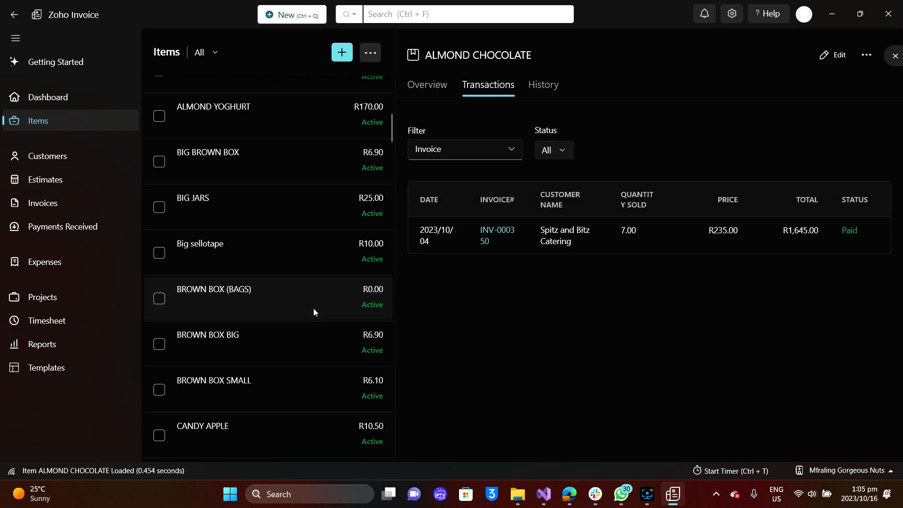
pyautogui.rightClick(313, 309)
pyautogui.click(254, 295)
pyautogui.click(254, 295)
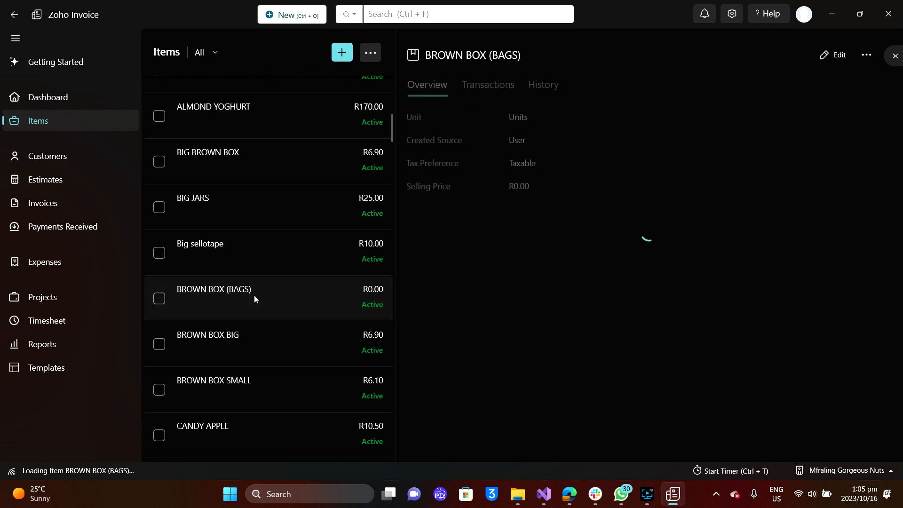
pyautogui.click(261, 354)
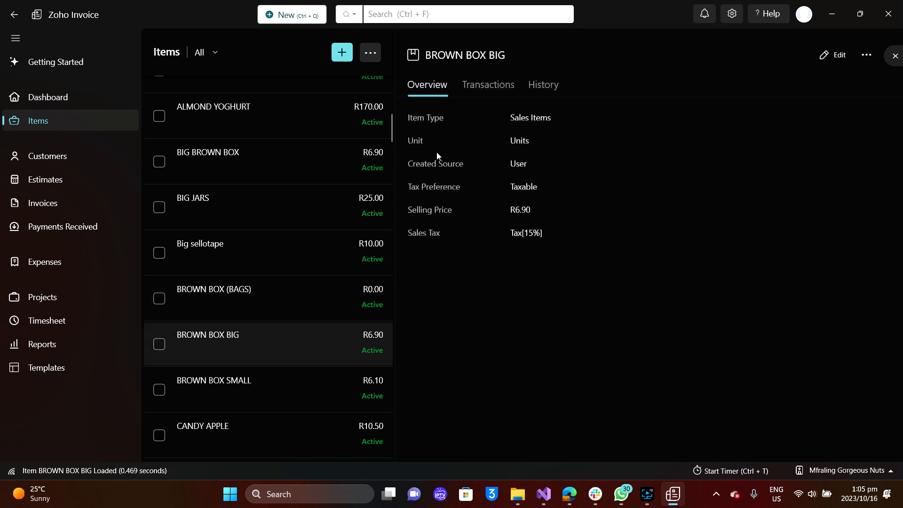
pyautogui.scroll(-5, 261, 372)
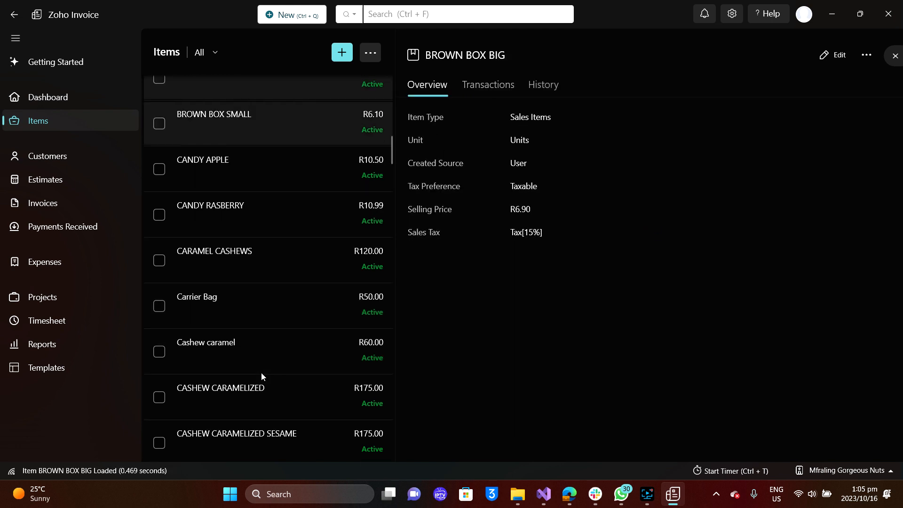
# Show CASHEW CARAMELIZED's sales transactions and its change history.
pyautogui.click(272, 395)
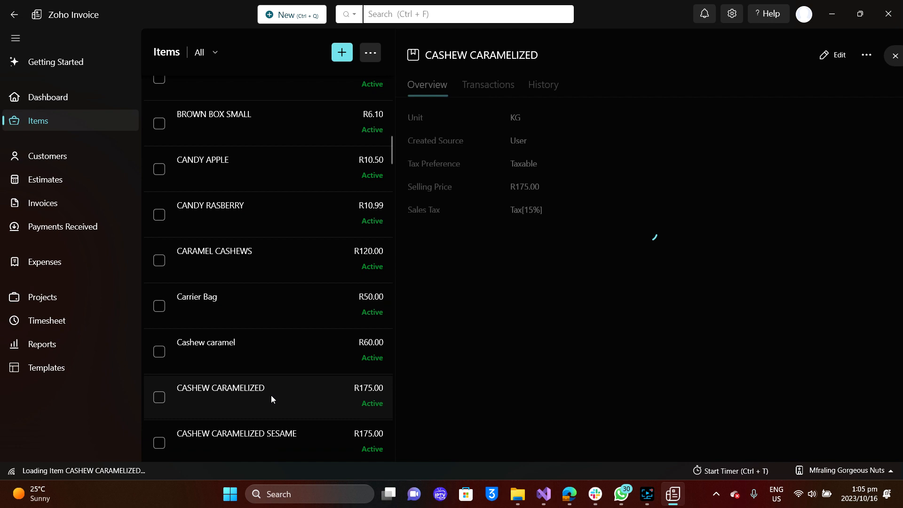
pyautogui.click(492, 90)
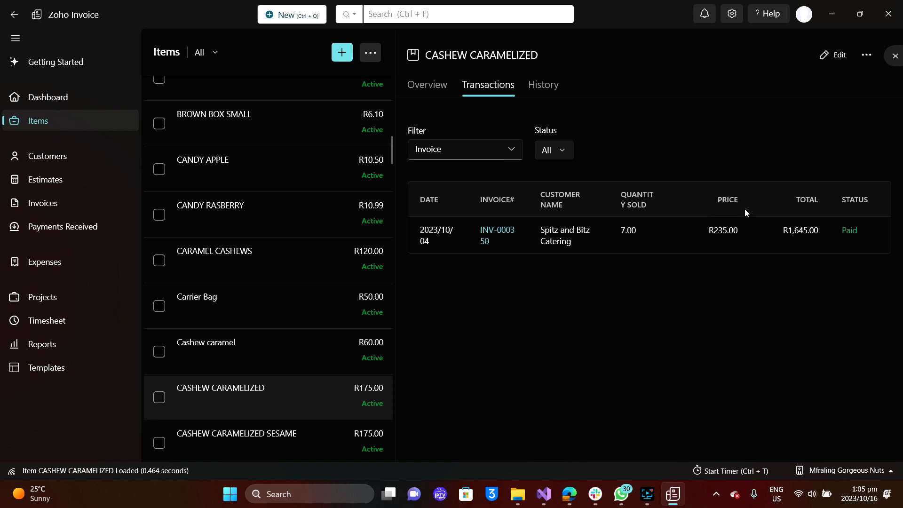
pyautogui.click(548, 87)
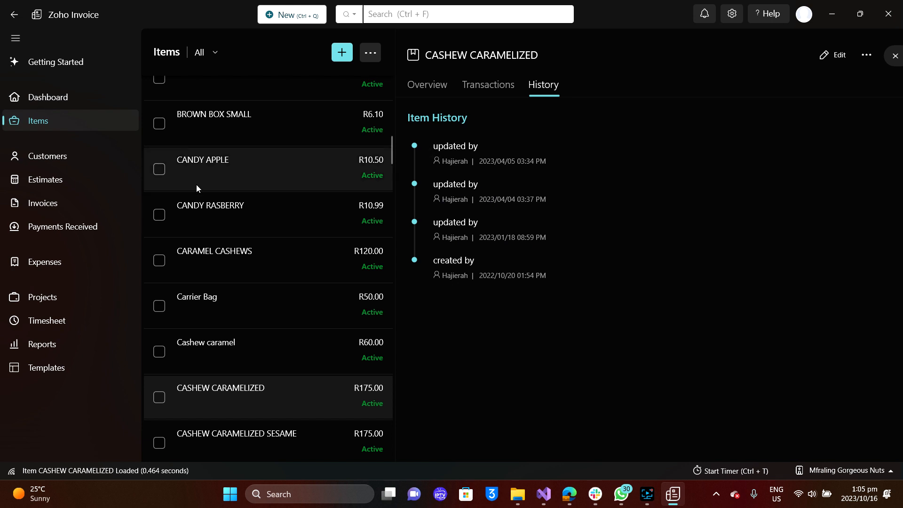
pyautogui.click(59, 157)
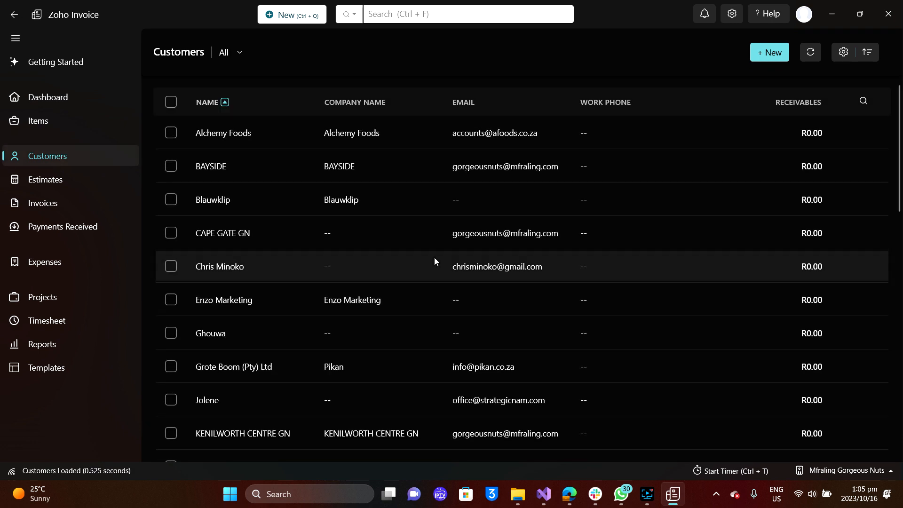
# Scroll through all 30 customers, each showing R0.00 receivables.
pyautogui.scroll(-7, 434, 258)
pyautogui.scroll(2, 433, 258)
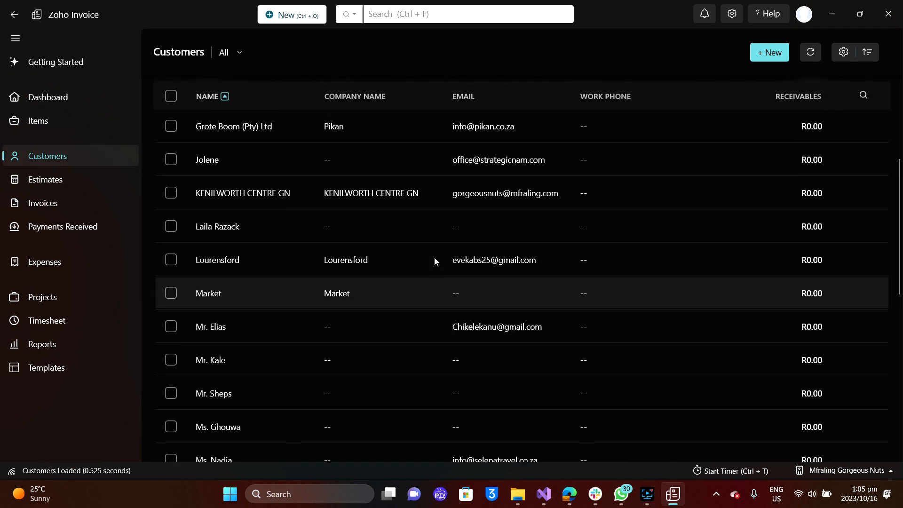
pyautogui.scroll(-10, 434, 258)
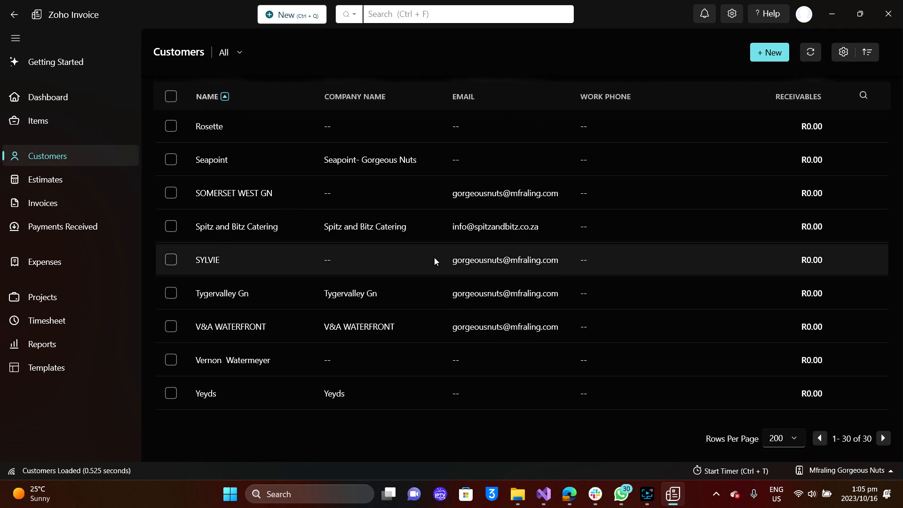
pyautogui.scroll(10, 435, 259)
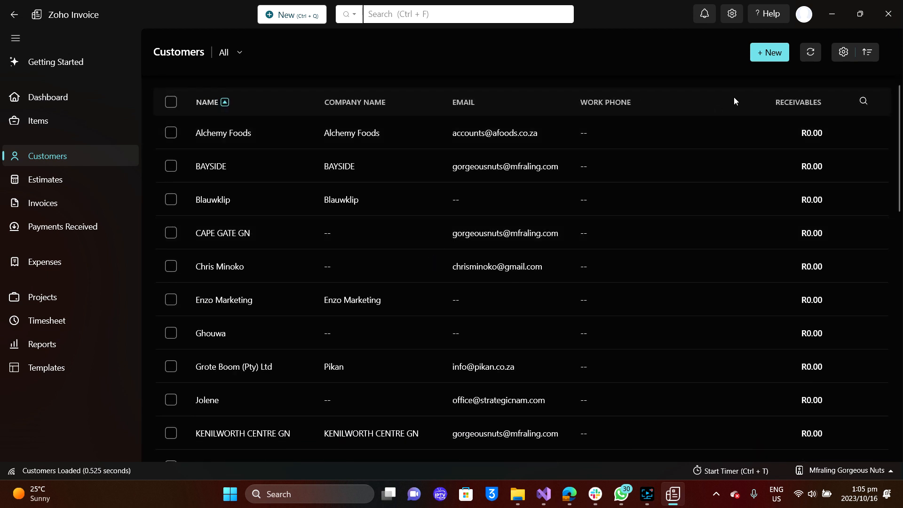
# Start a new customer with 'Automatic Salepush' as display name and company name.
pyautogui.click(776, 54)
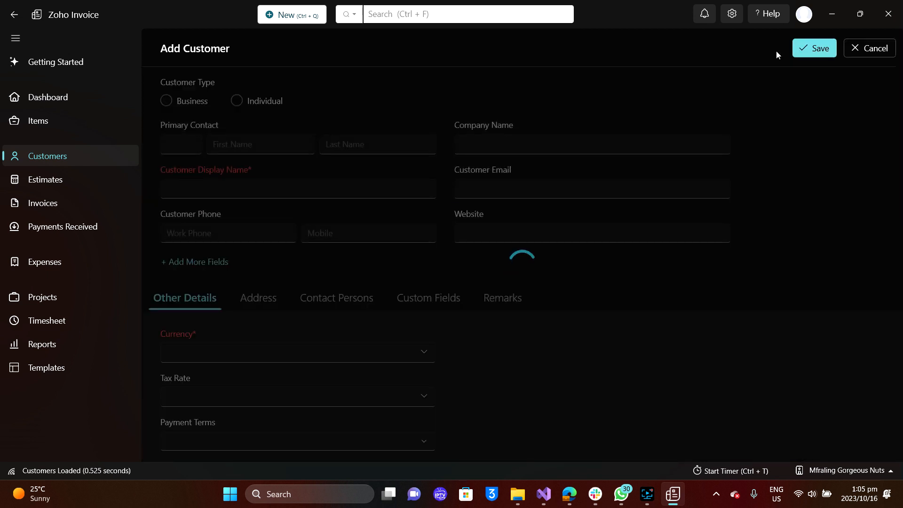
pyautogui.click(244, 188)
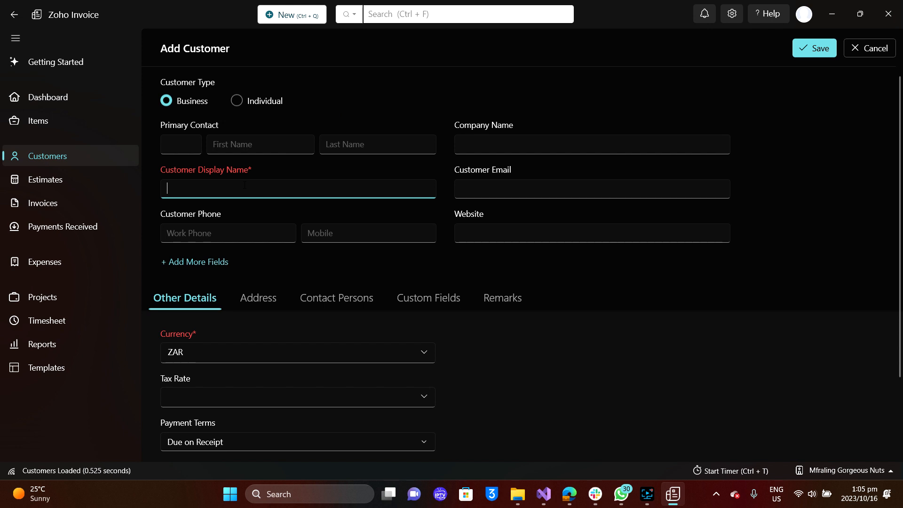
pyautogui.write('Autom')
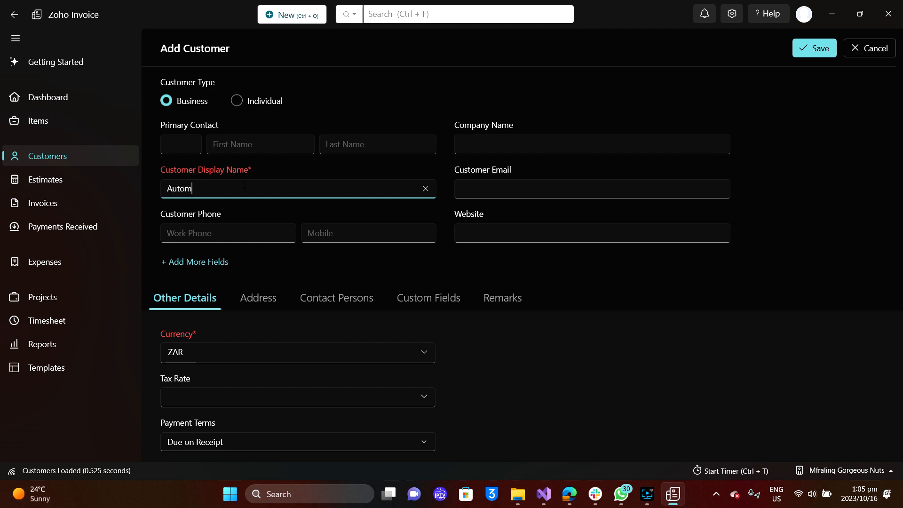
pyautogui.write('atic Salepush')
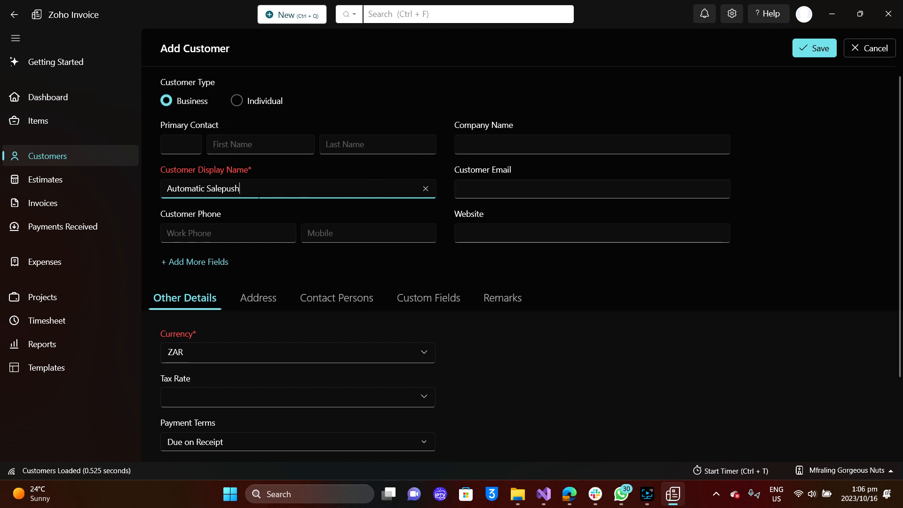
pyautogui.moveTo(240, 188); pyautogui.dragTo(159, 190)
pyautogui.hotkey('ctrl', 'c')
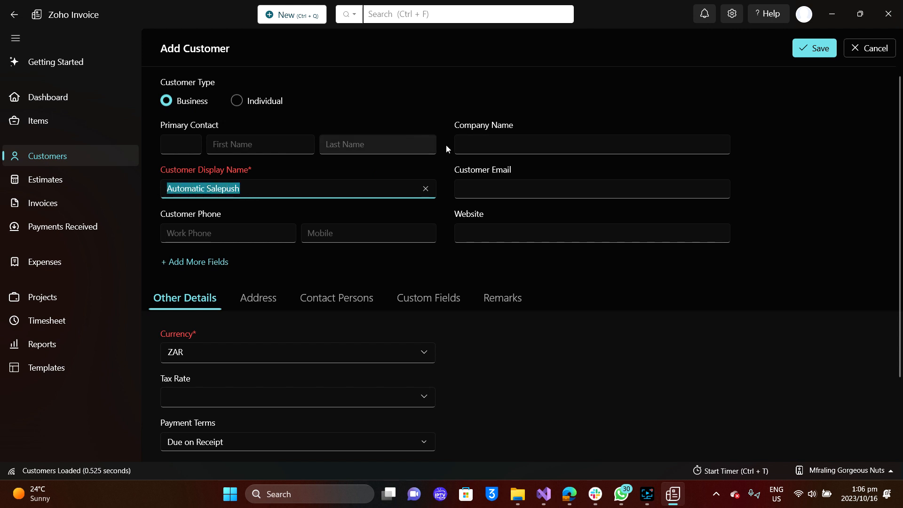
pyautogui.click(486, 142)
pyautogui.hotkey('ctrl', 'v')
# Replace the customer display name with 'FreshEats'.
pyautogui.moveTo(240, 188); pyautogui.dragTo(165, 189)
pyautogui.click(157, 187)
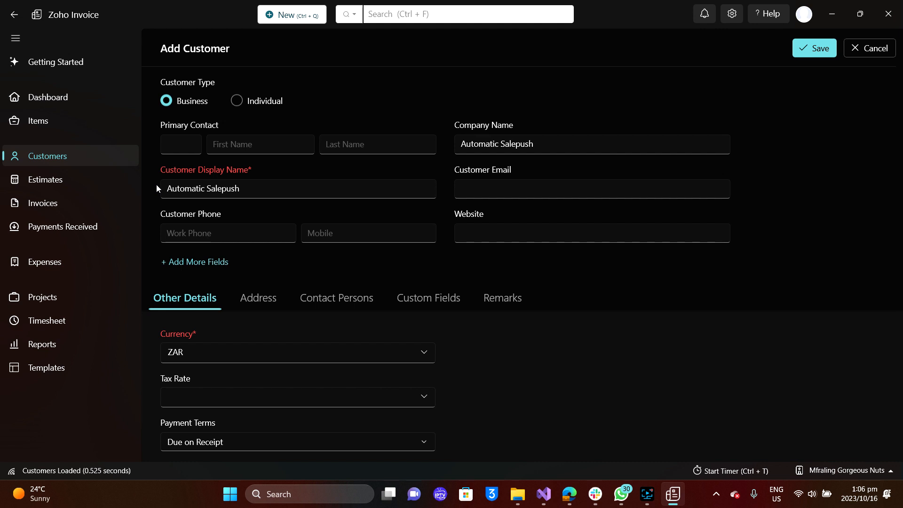
pyautogui.moveTo(167, 189); pyautogui.dragTo(256, 194)
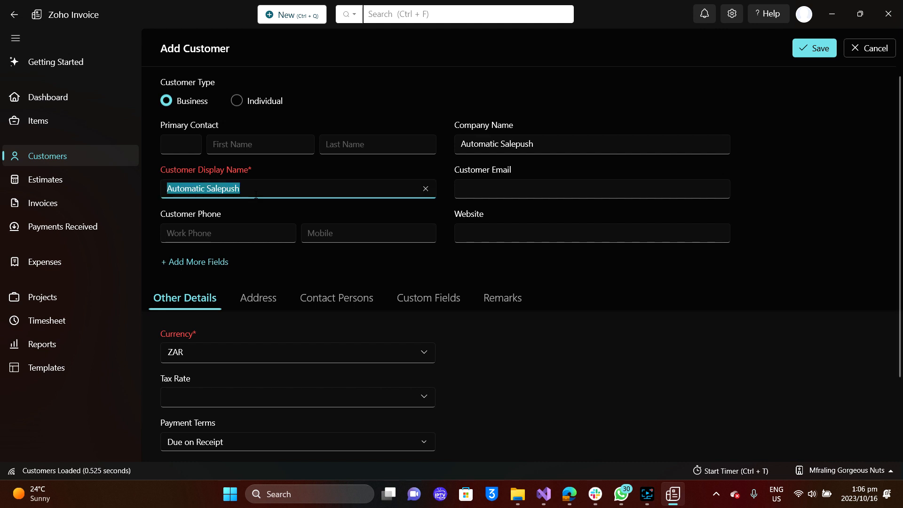
pyautogui.write('F')
pyautogui.press('BackSpace')
pyautogui.write('Fre')
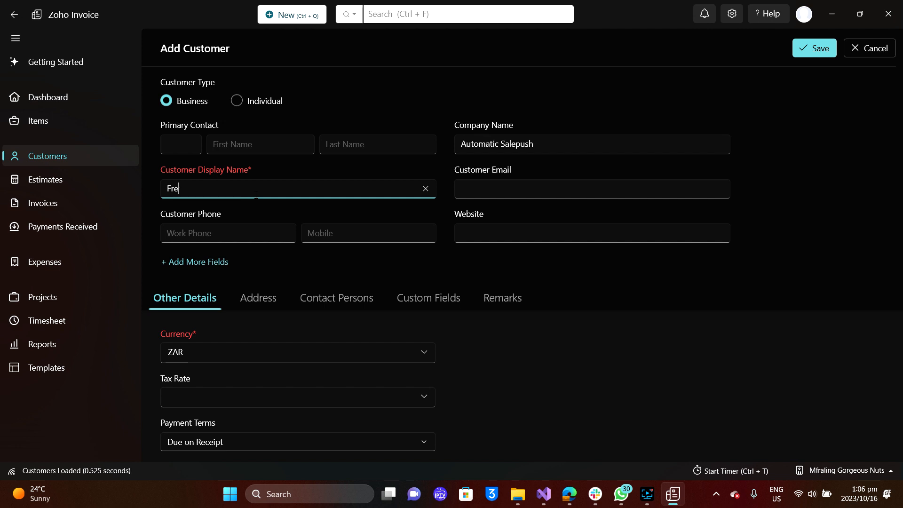
pyautogui.write('shEats')
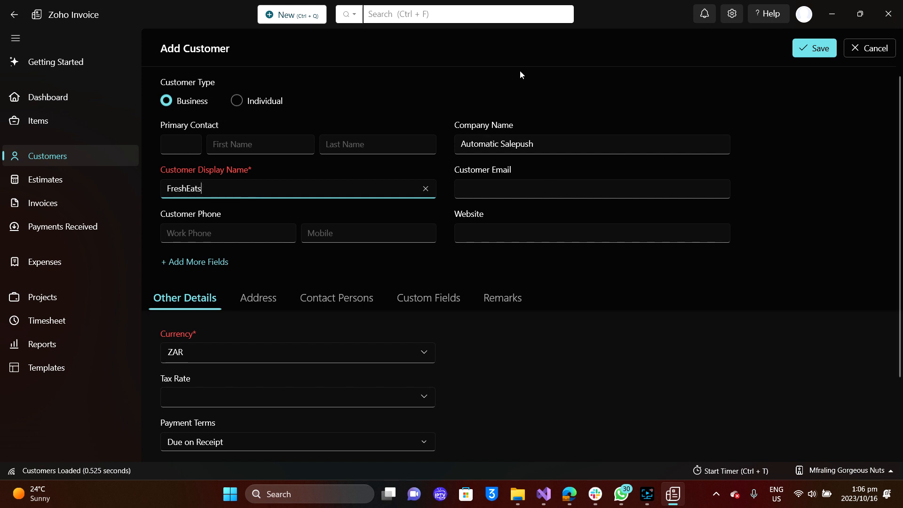
pyautogui.scroll(-3, 492, 86)
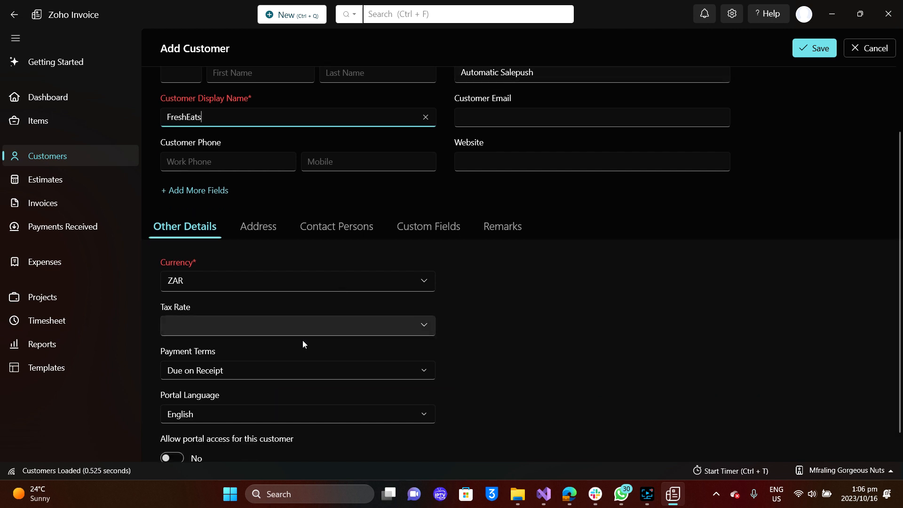
pyautogui.scroll(-2, 303, 342)
pyautogui.scroll(2, 303, 343)
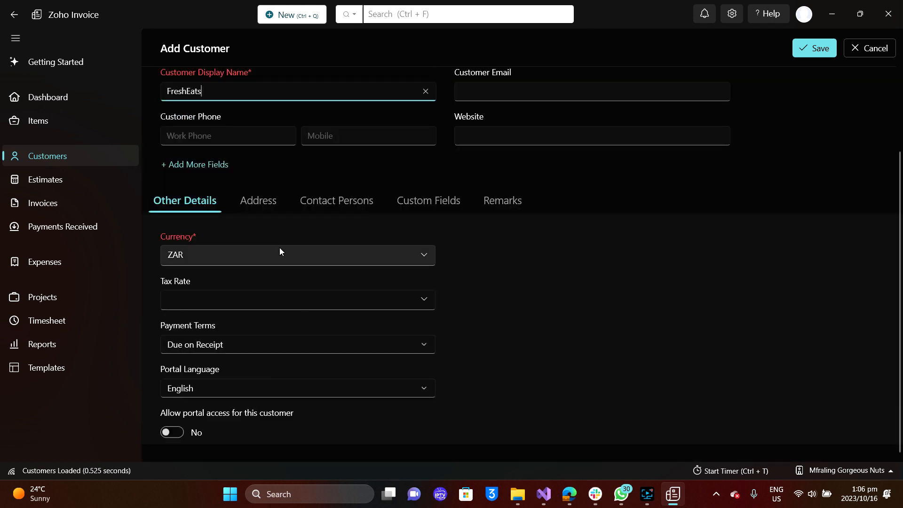
# Enter the billing attention contact's name and set the billing country to South Africa.
pyautogui.click(270, 210)
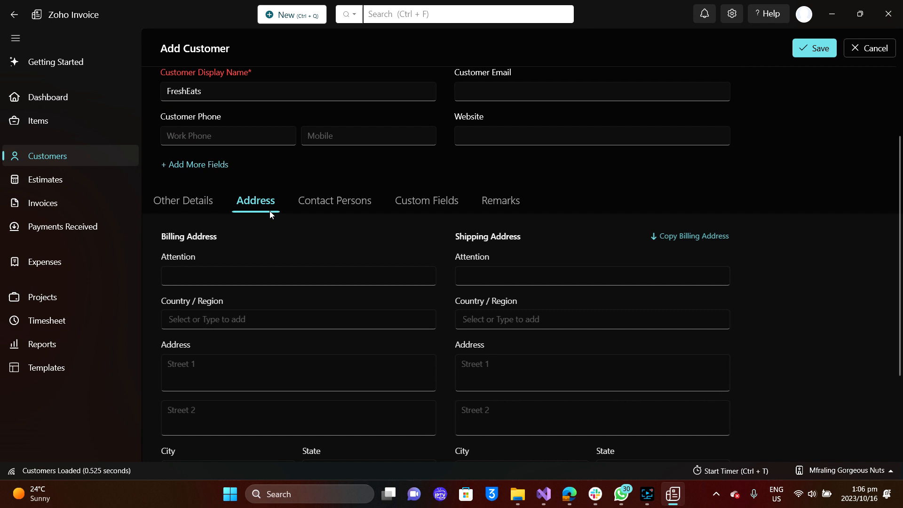
pyautogui.click(315, 205)
pyautogui.click(255, 307)
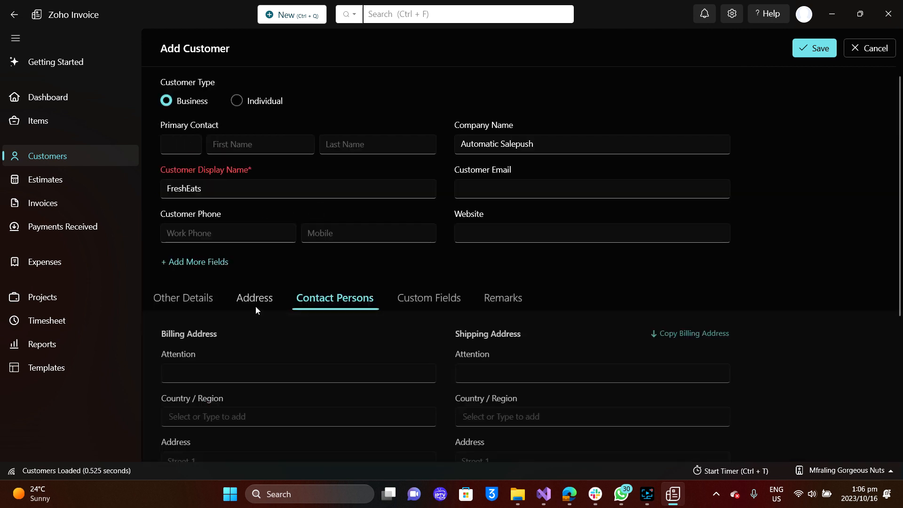
pyautogui.click(236, 293)
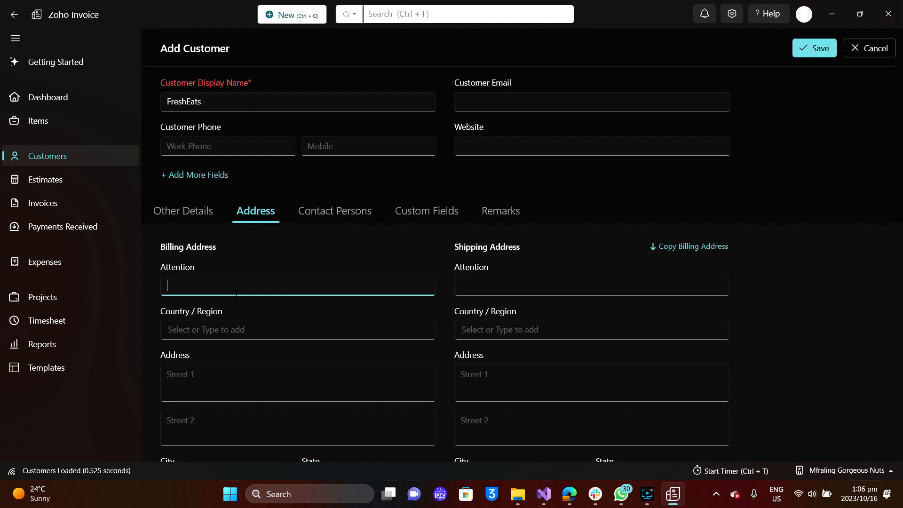
pyautogui.click(243, 329)
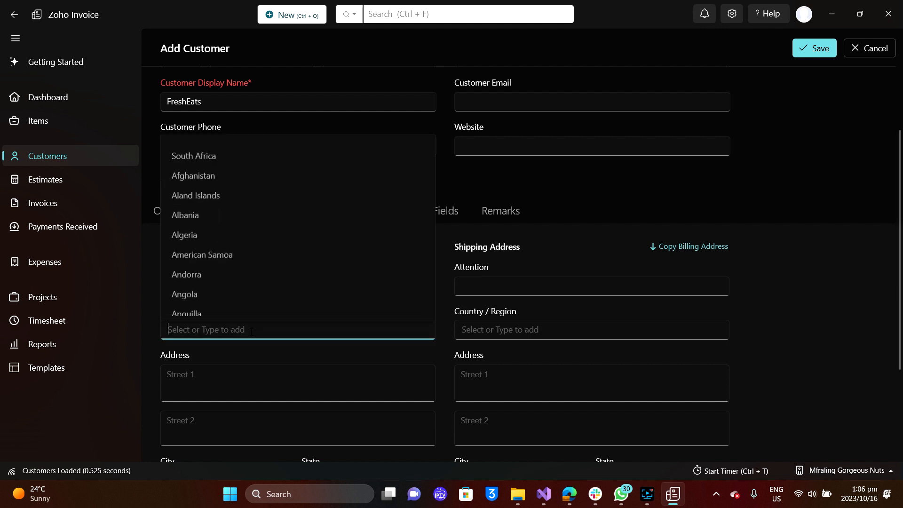
pyautogui.click(240, 151)
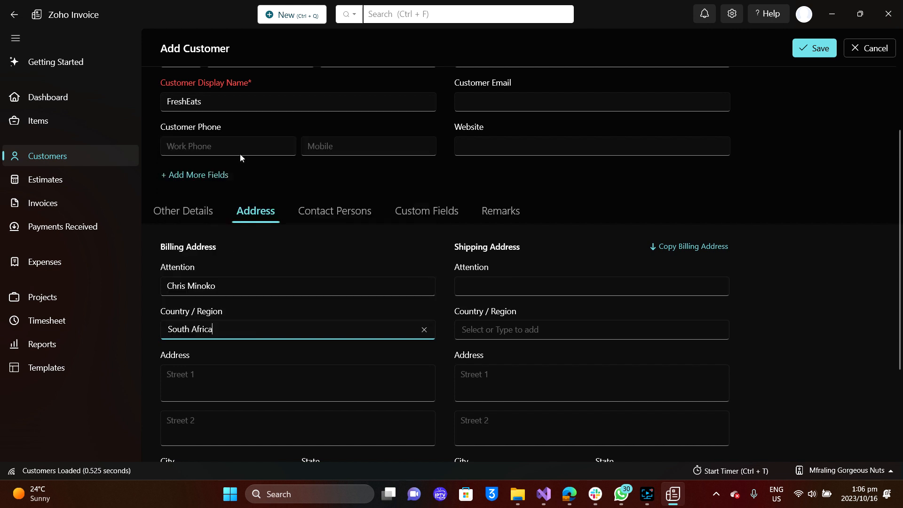
# Fill in the billing street address.
pyautogui.click(217, 374)
pyautogui.write('7')
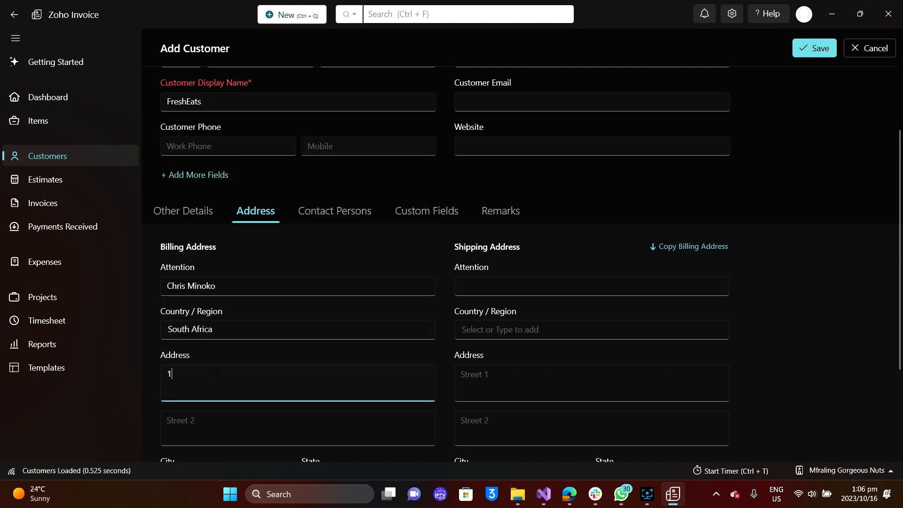
pyautogui.press('BackSpace')
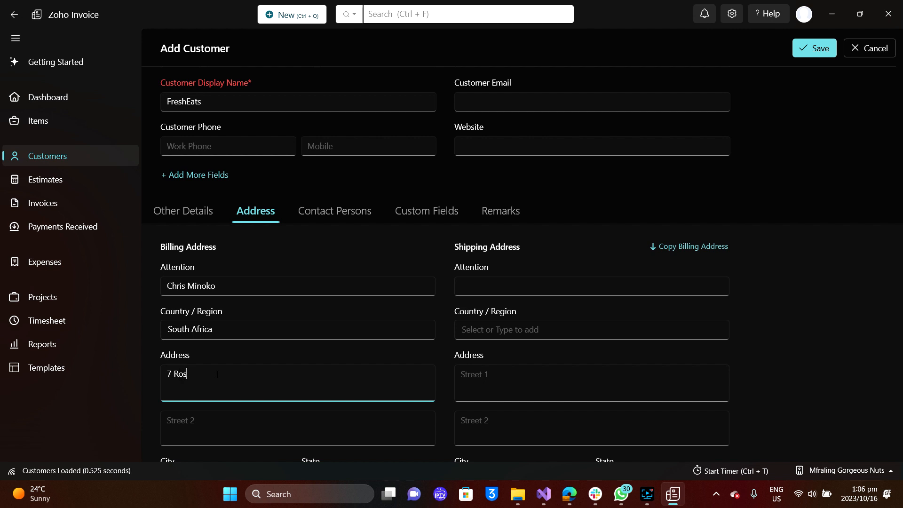
pyautogui.click(211, 419)
pyautogui.scroll(-2, 211, 419)
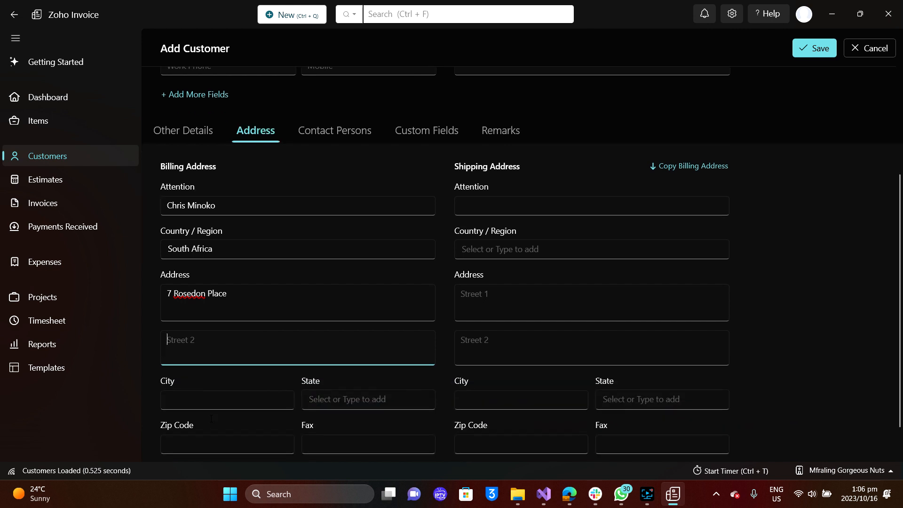
# Enter the billing city, set the state to Northern Cape, and type the zip code.
pyautogui.click(202, 392)
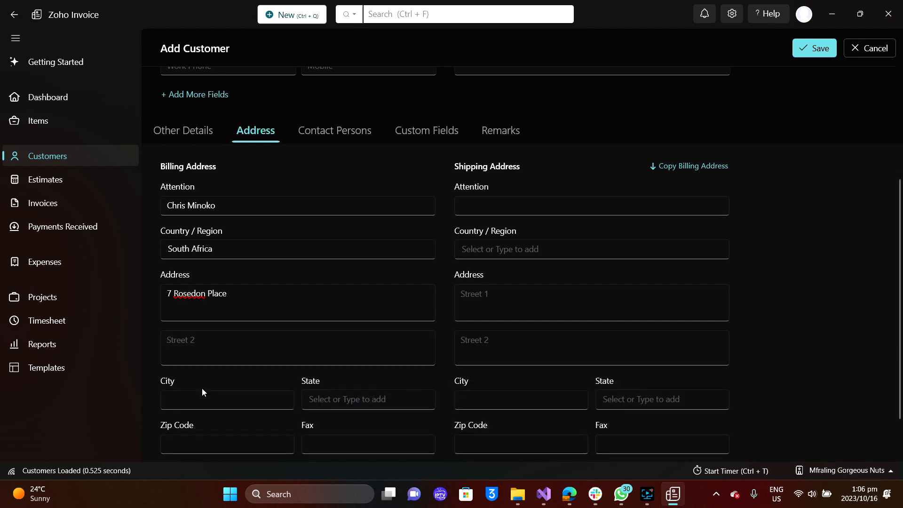
pyautogui.write('Cape Town')
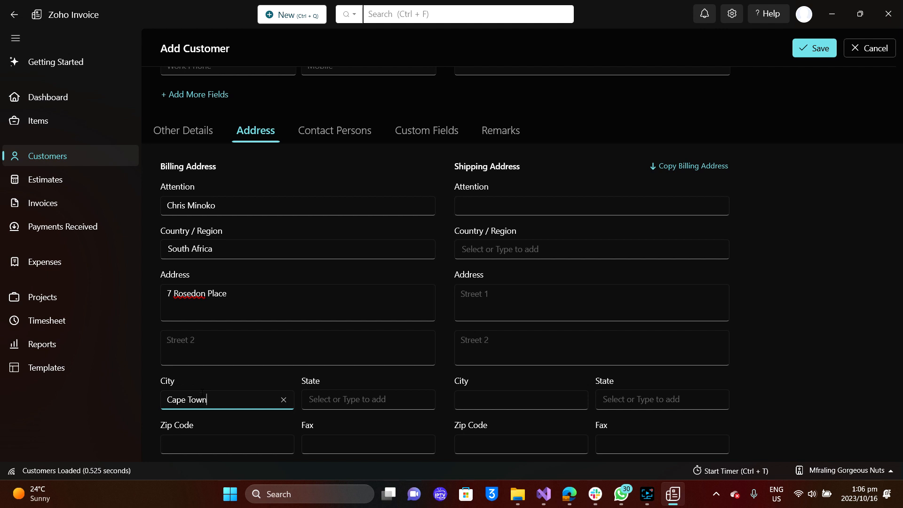
pyautogui.click(359, 400)
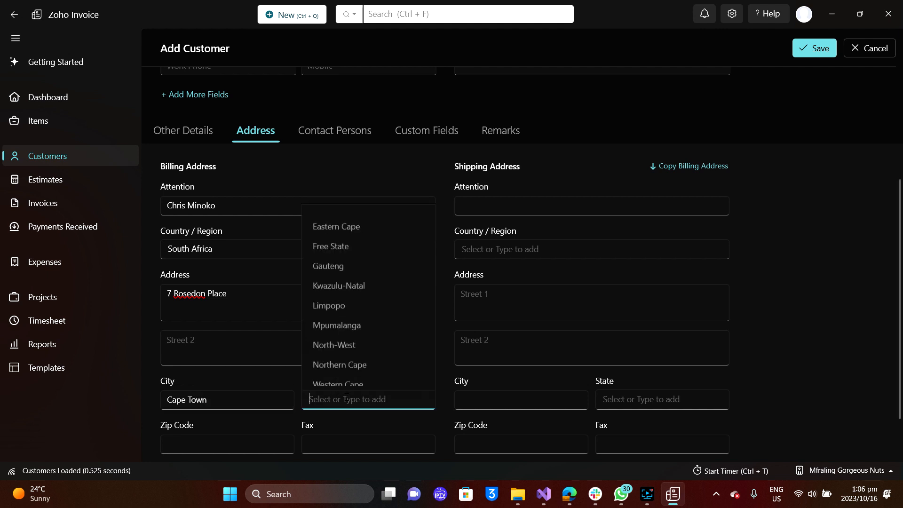
pyautogui.click(361, 366)
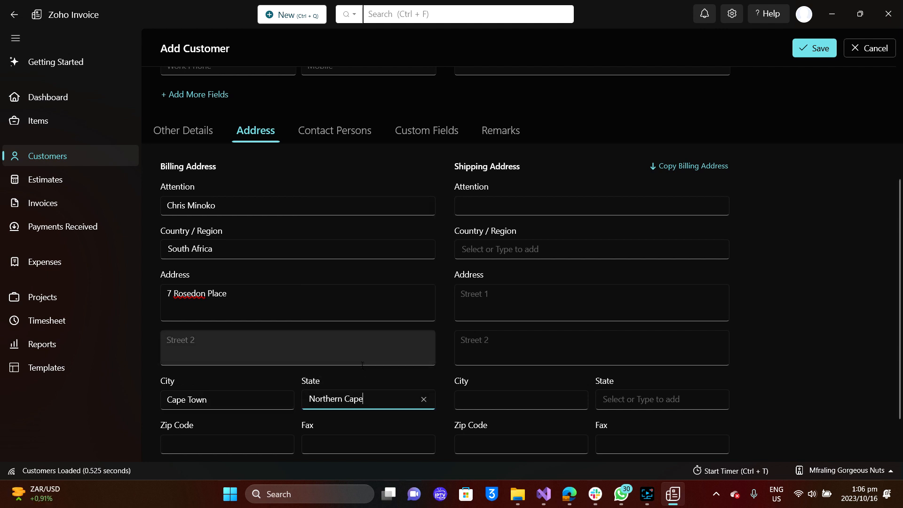
pyautogui.click(212, 444)
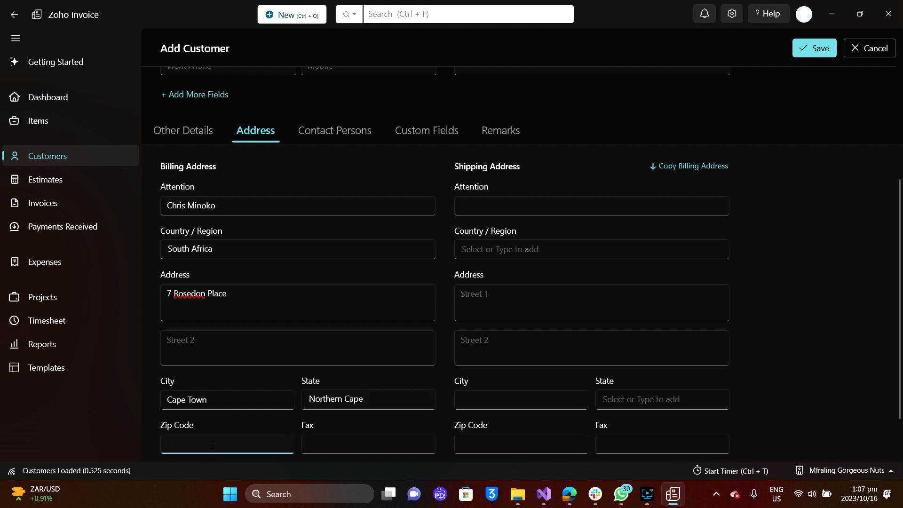
pyautogui.write('7780')
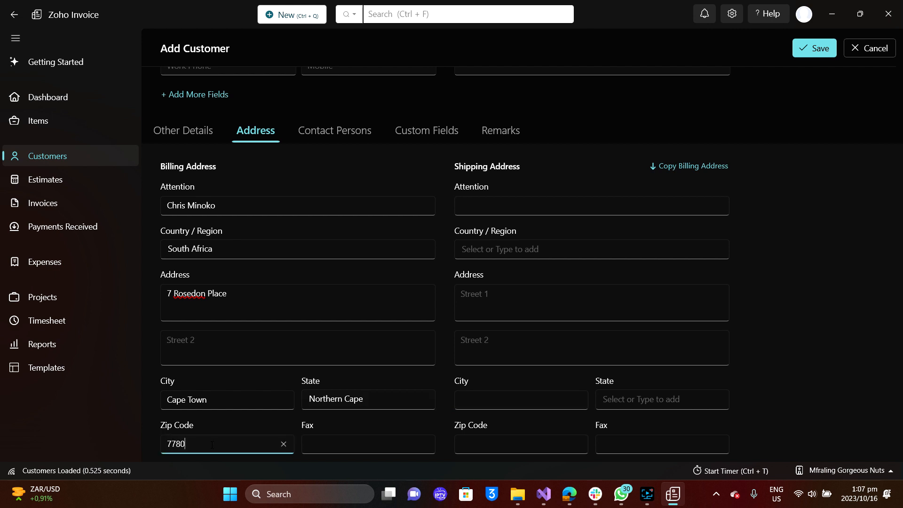
pyautogui.scroll(-2, 212, 444)
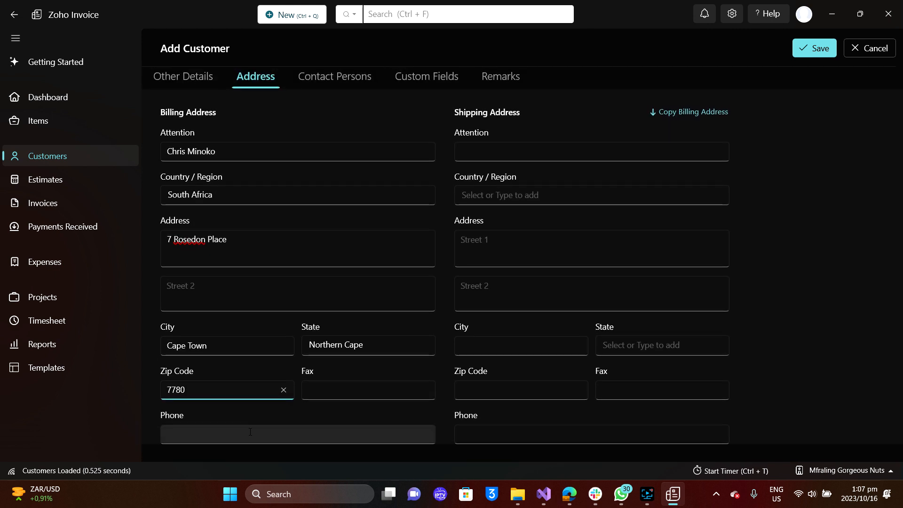
pyautogui.scroll(3, 487, 268)
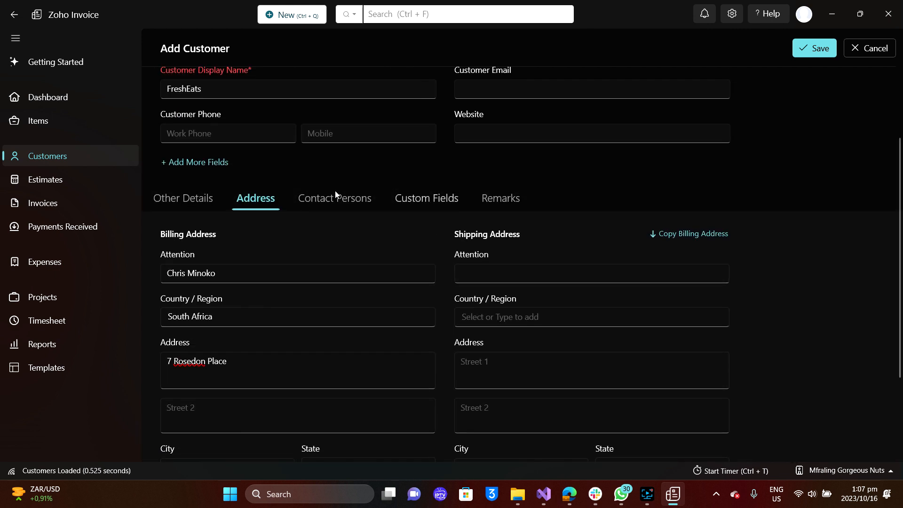
# Add the customer's e-mail under Other Details and save FreshEats to the Customers list.
pyautogui.click(315, 201)
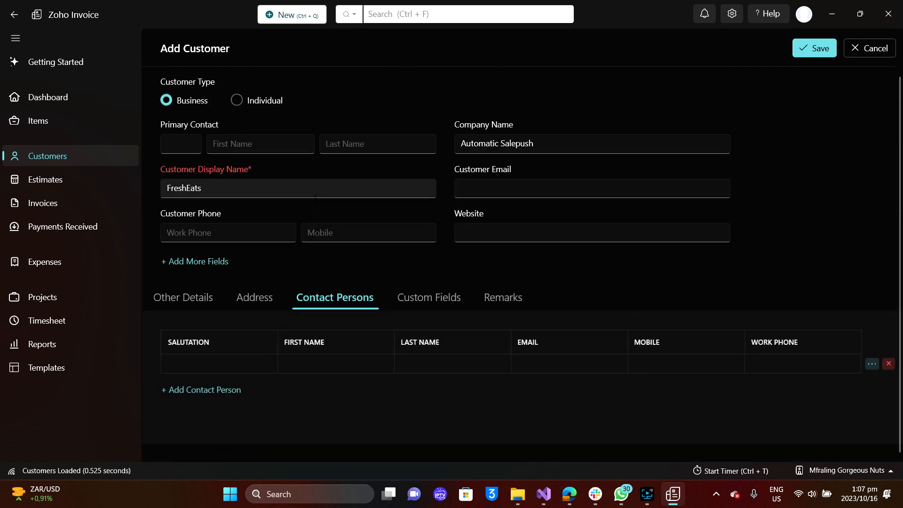
pyautogui.click(181, 298)
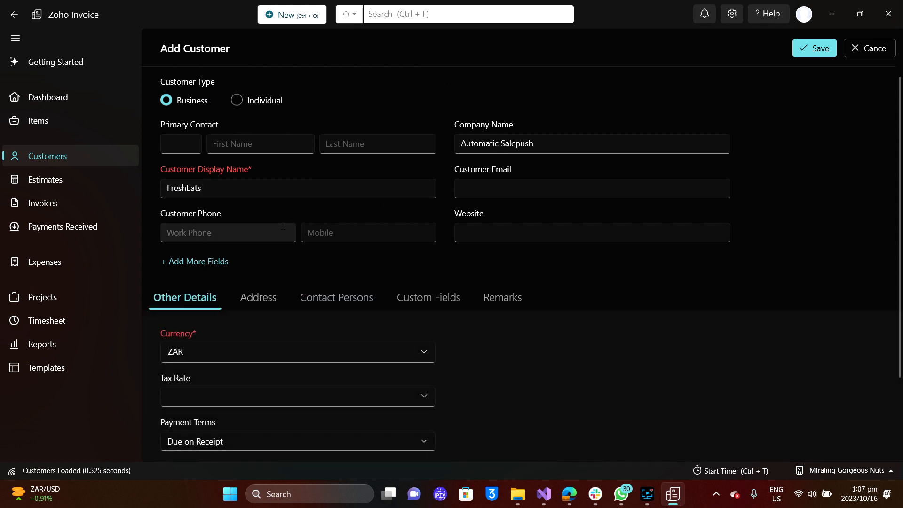
pyautogui.click(500, 187)
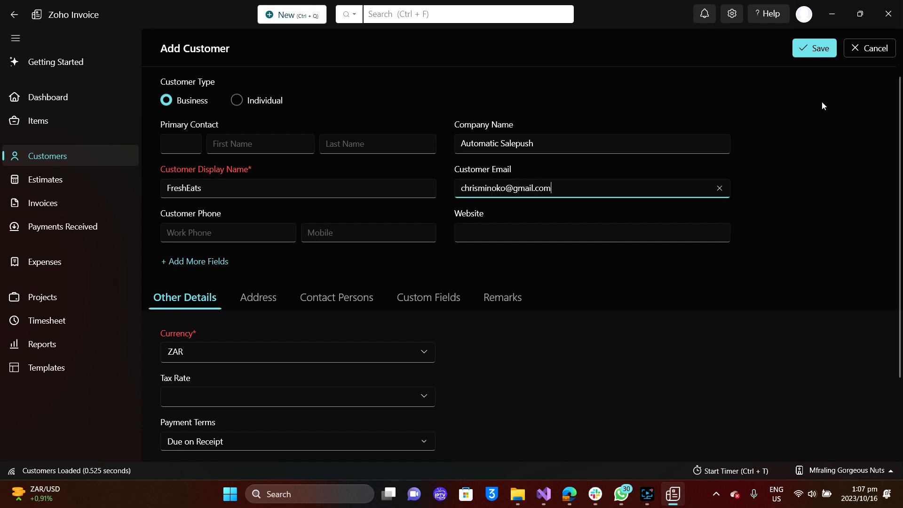
pyautogui.click(817, 56)
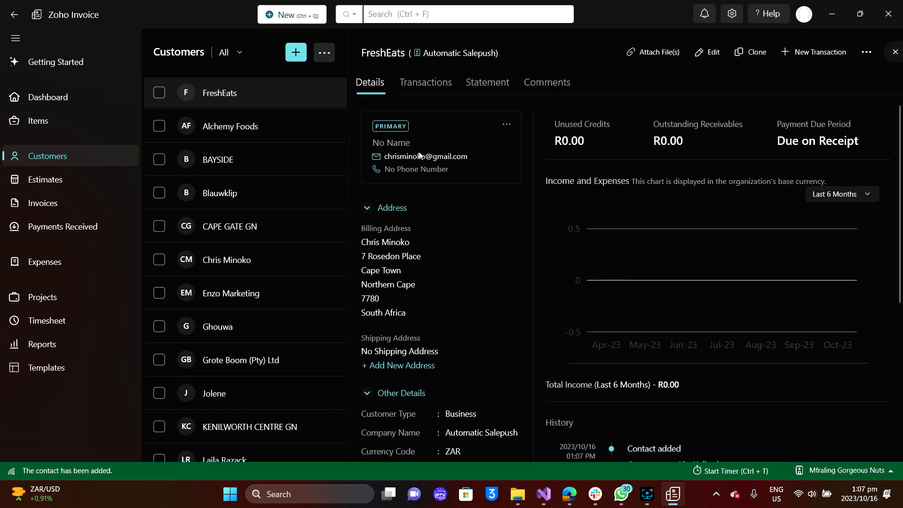
pyautogui.scroll(-5, 645, 313)
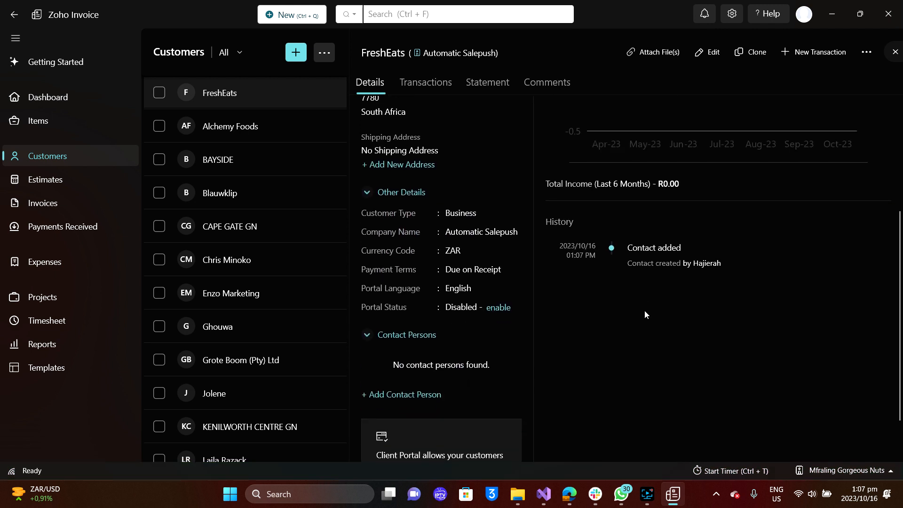
pyautogui.scroll(4, 645, 313)
pyautogui.scroll(1, 644, 311)
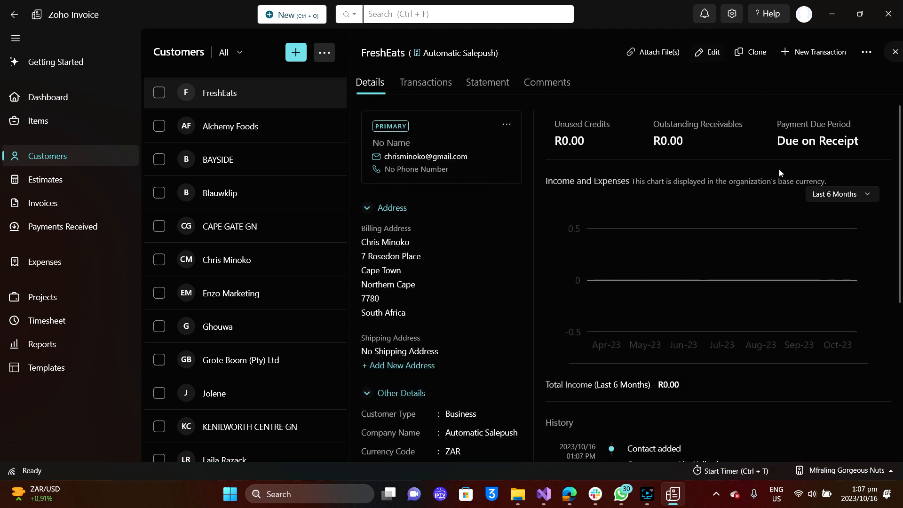
pyautogui.scroll(-3, 745, 180)
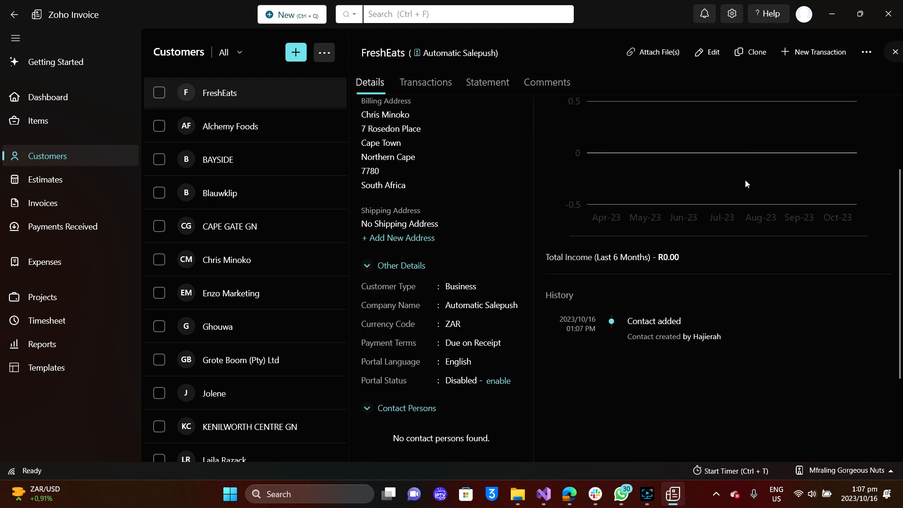
# Show CAPE GATE GN's income for This Fiscal Year, then open Grote Boom (Pty) Ltd's record.
pyautogui.click(244, 231)
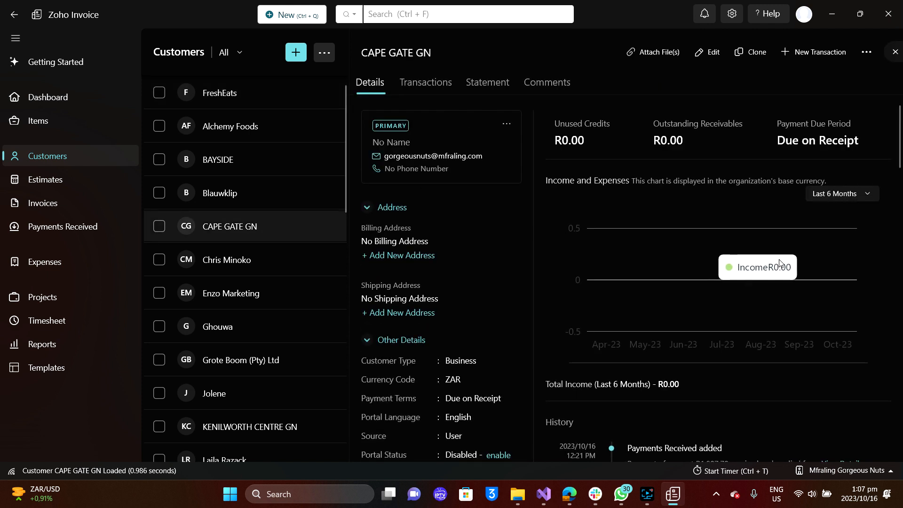
pyautogui.click(832, 199)
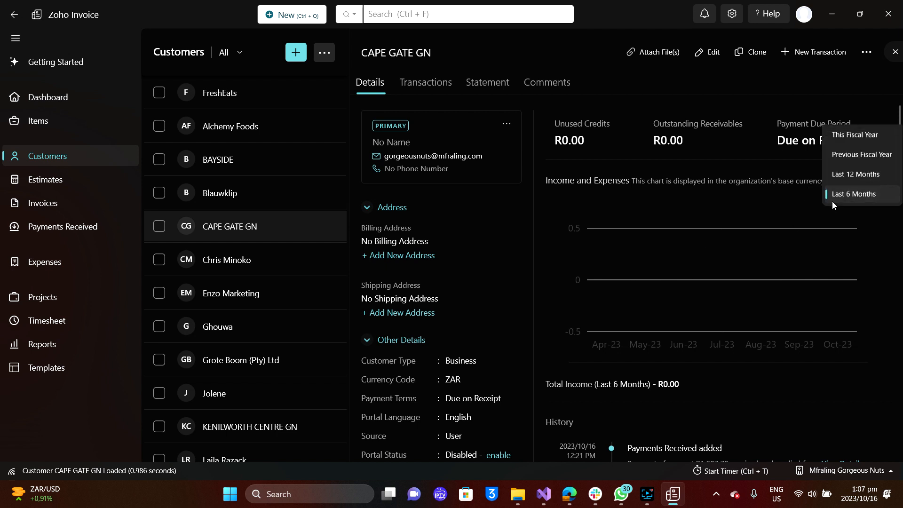
pyautogui.click(859, 131)
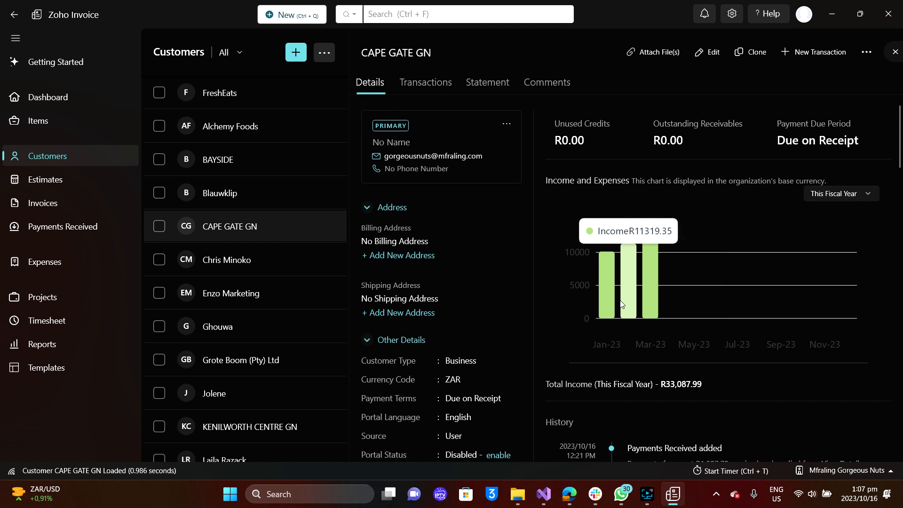
pyautogui.click(273, 362)
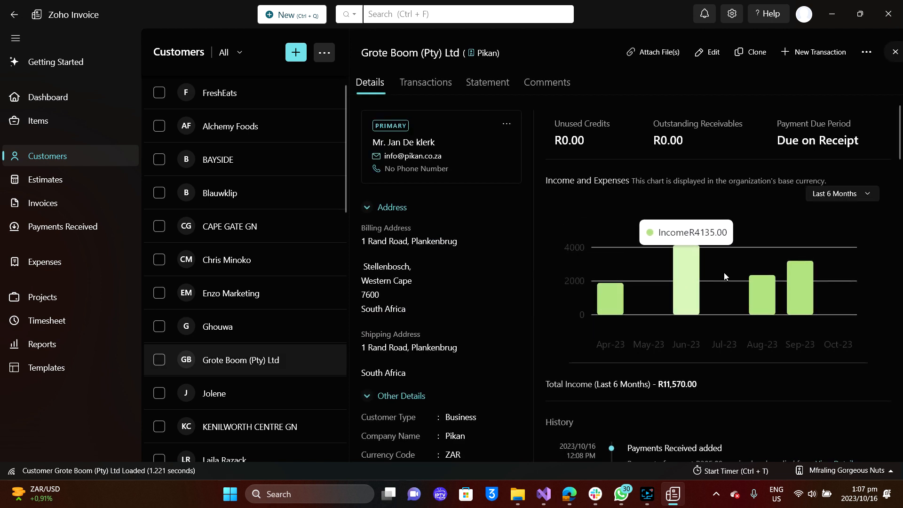
# Scroll through Grote Boom (Pty) Ltd's transaction history.
pyautogui.moveTo(801, 281)
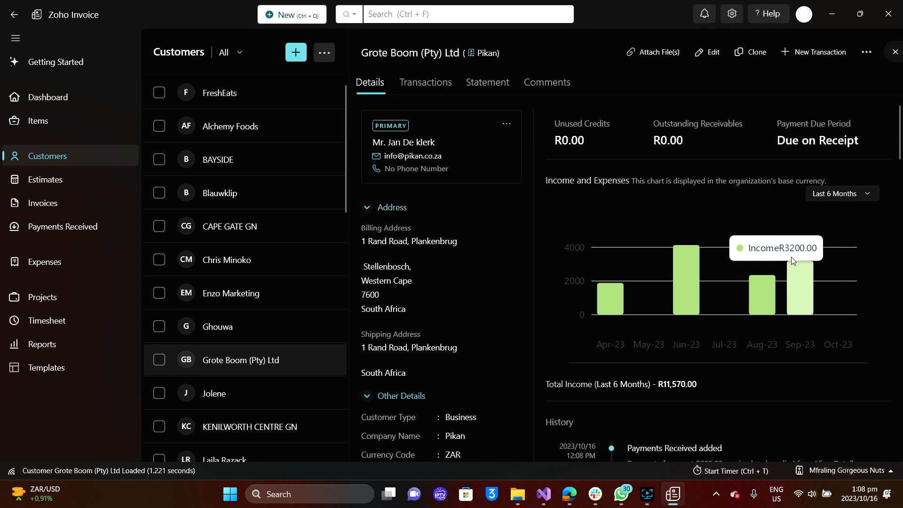
pyautogui.scroll(-5, 644, 333)
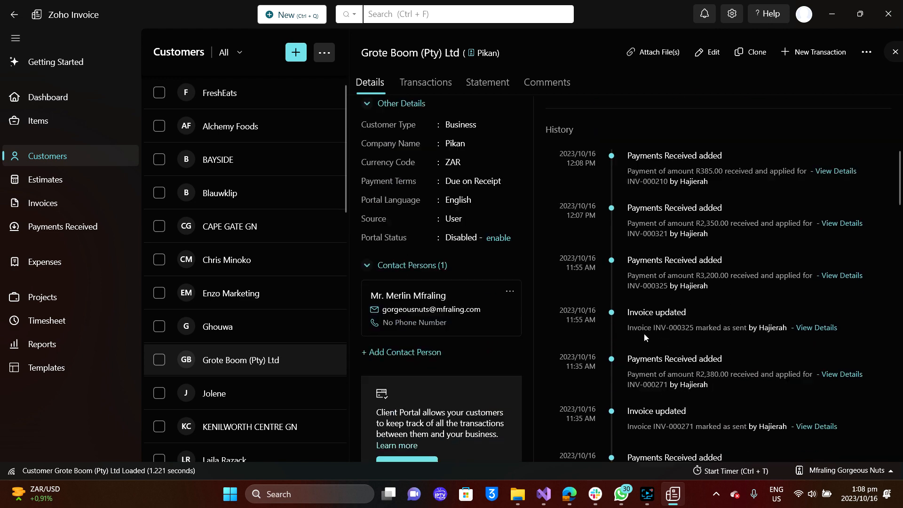
pyautogui.scroll(-5, 644, 333)
pyautogui.scroll(4, 644, 334)
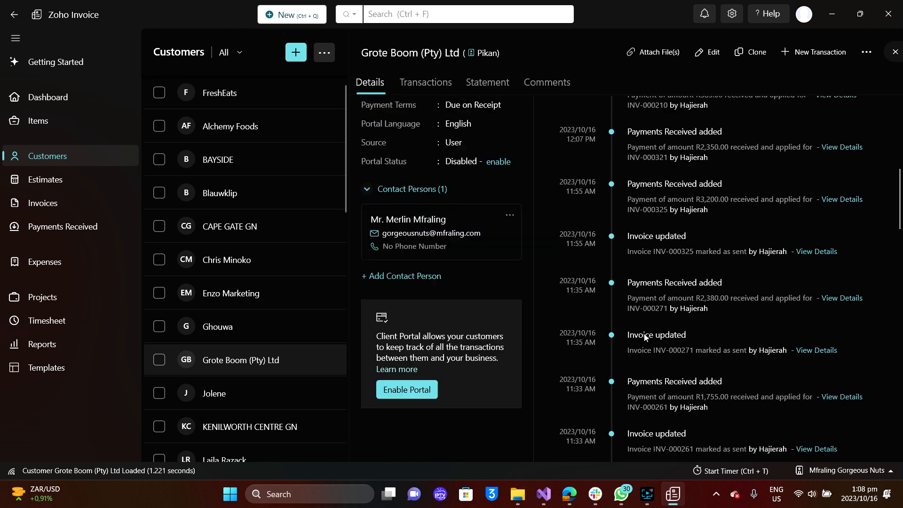
pyautogui.scroll(8, 644, 336)
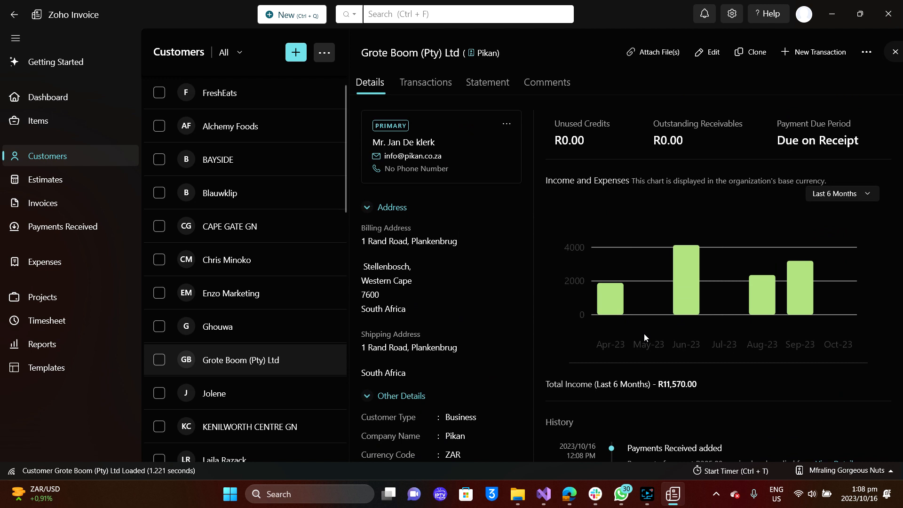
# Show Grote Boom's income for This Fiscal Year, then open KENILWORTH CENTRE GN's record.
pyautogui.click(846, 194)
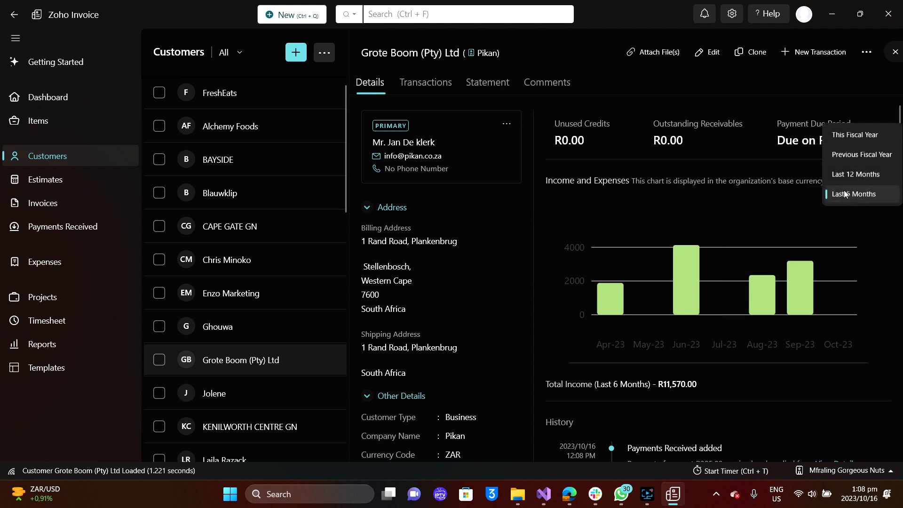
pyautogui.click(855, 137)
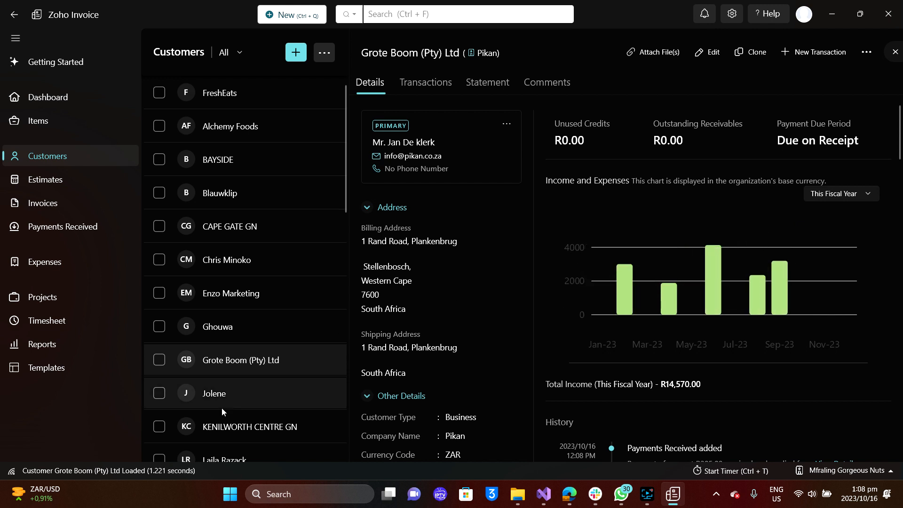
pyautogui.scroll(-1, 240, 395)
pyautogui.click(255, 384)
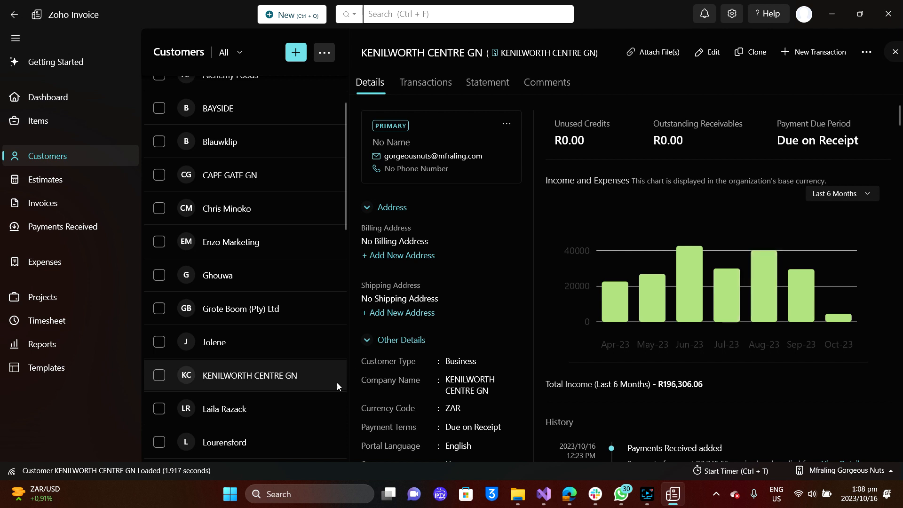
# Open Lourensford's details and set its income chart period to This Fiscal Year.
pyautogui.scroll(-2, 337, 382)
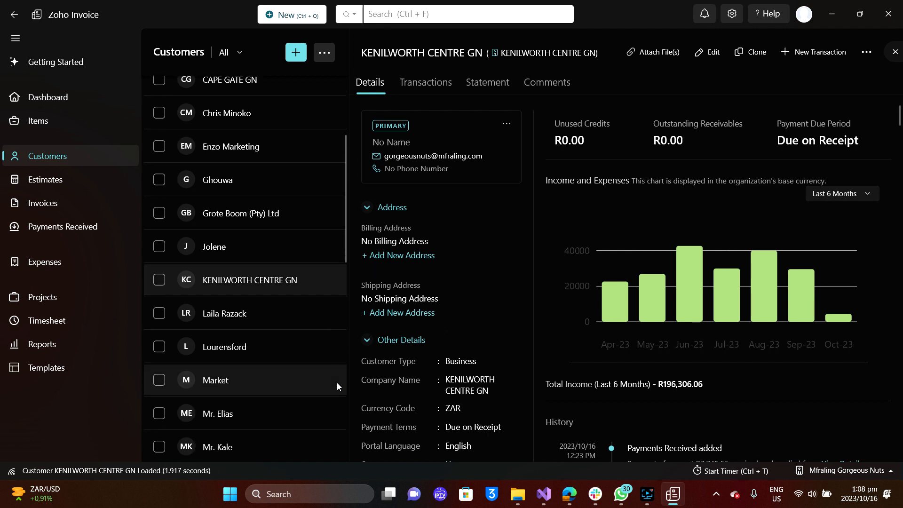
pyautogui.click(261, 354)
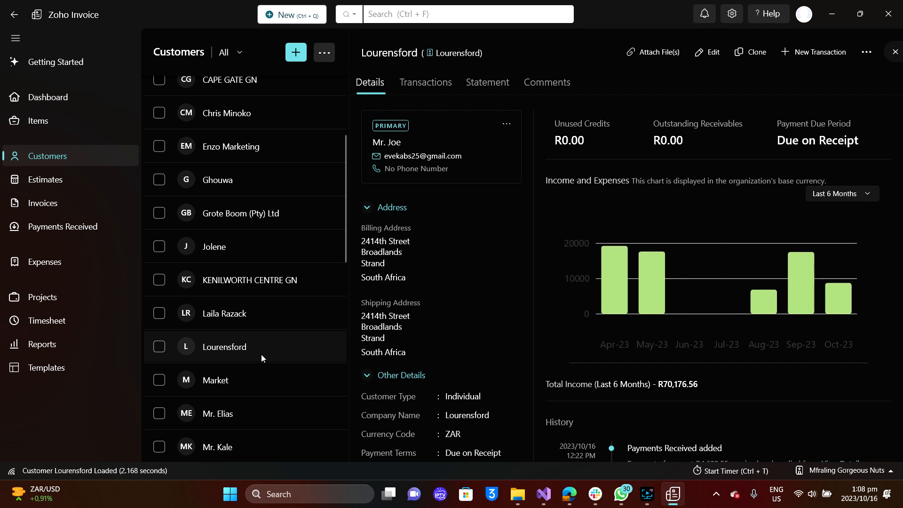
pyautogui.moveTo(843, 294)
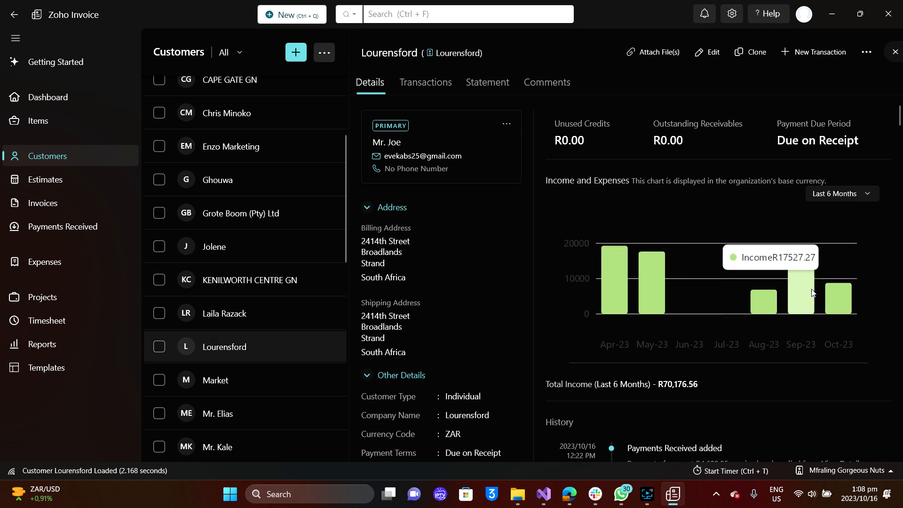
pyautogui.click(844, 193)
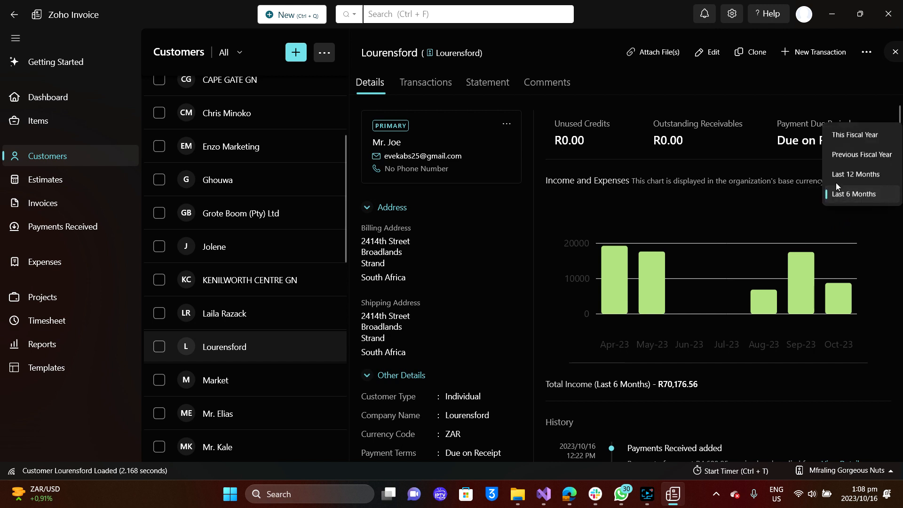
pyautogui.click(856, 142)
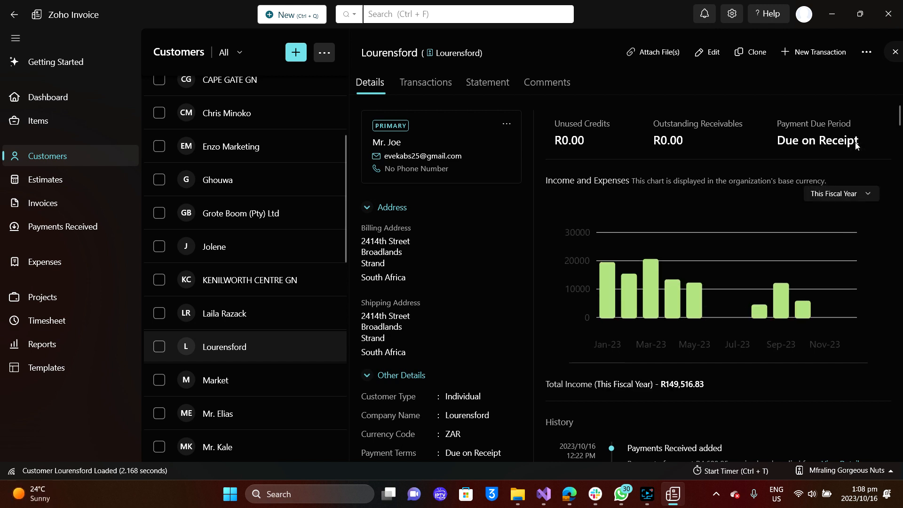
pyautogui.moveTo(606, 276)
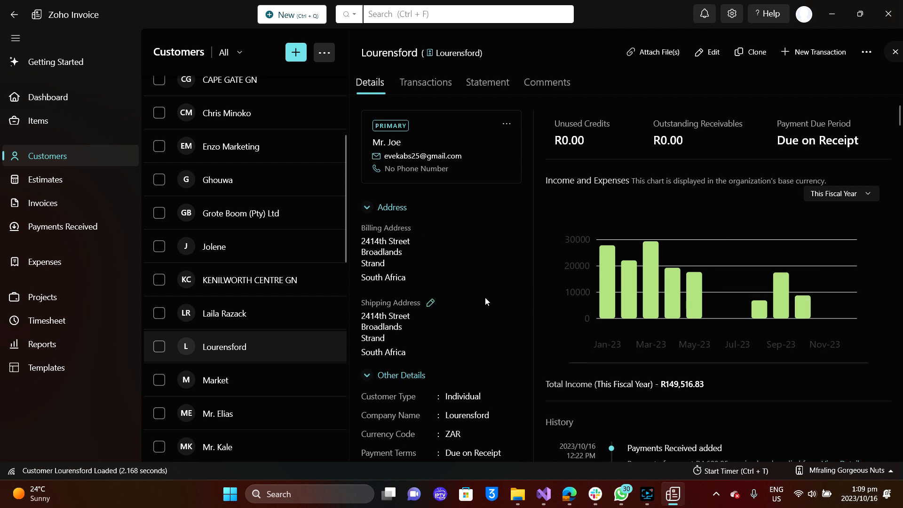
pyautogui.scroll(-1, 610, 325)
pyautogui.scroll(-3, 610, 323)
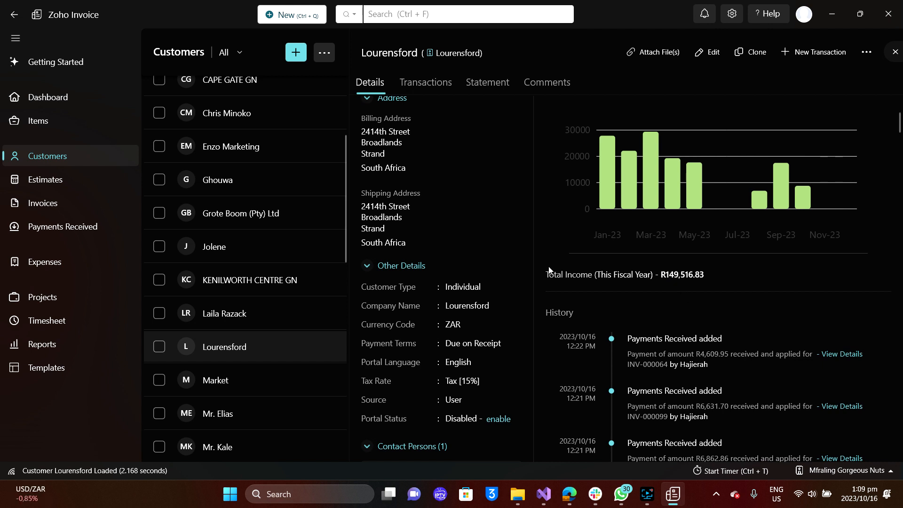
pyautogui.scroll(-1, 252, 396)
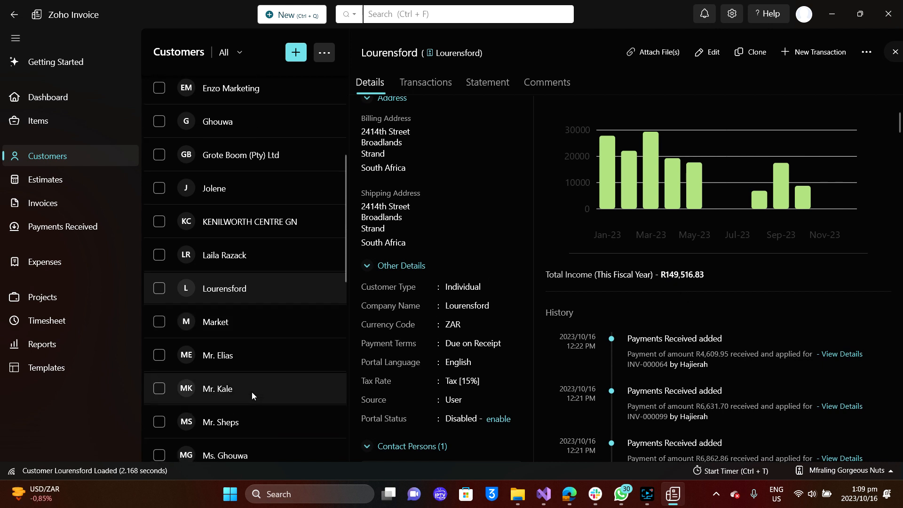
pyautogui.scroll(-1, 252, 396)
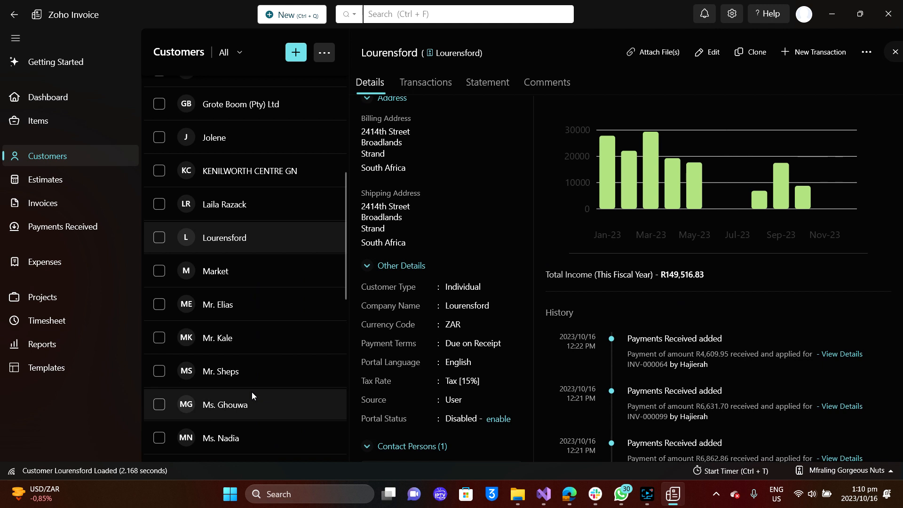
# Open the individual customer listed below Market and scroll through its details page.
pyautogui.click(258, 313)
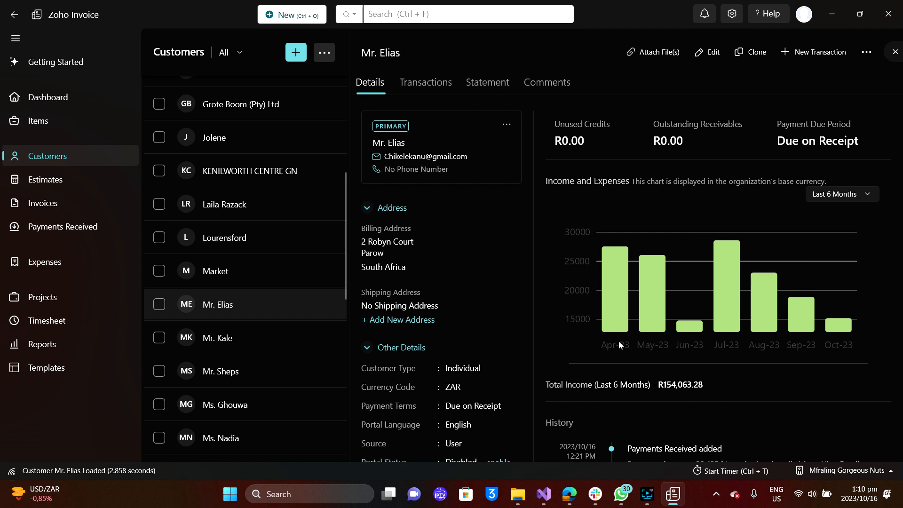
pyautogui.moveTo(655, 331)
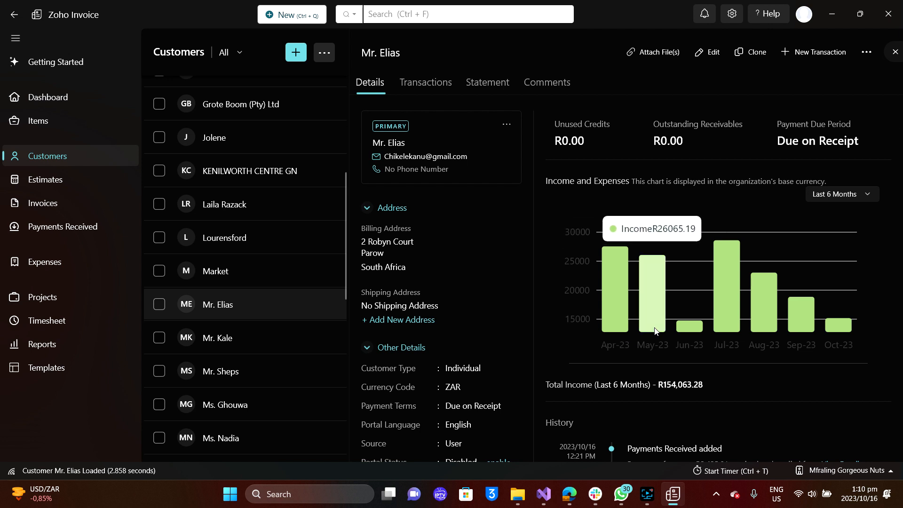
pyautogui.scroll(-1, 655, 331)
pyautogui.scroll(1, 764, 283)
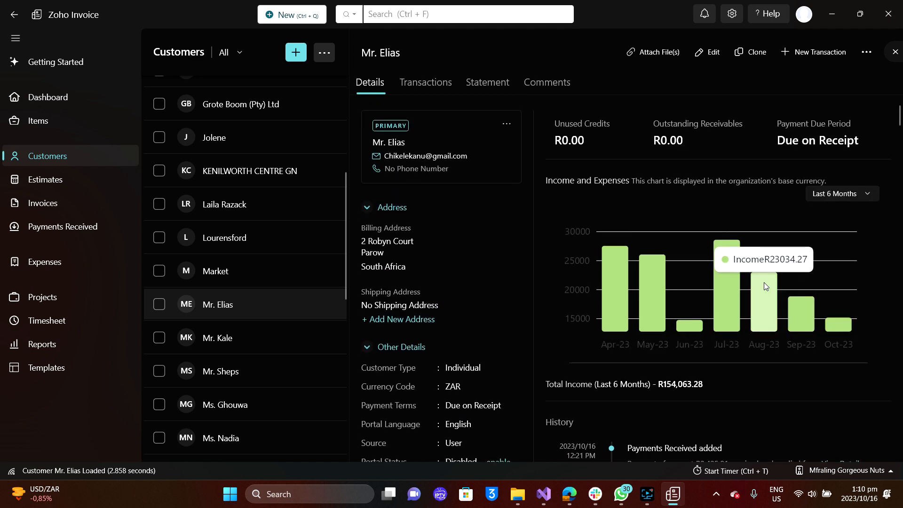
pyautogui.scroll(-1, 764, 282)
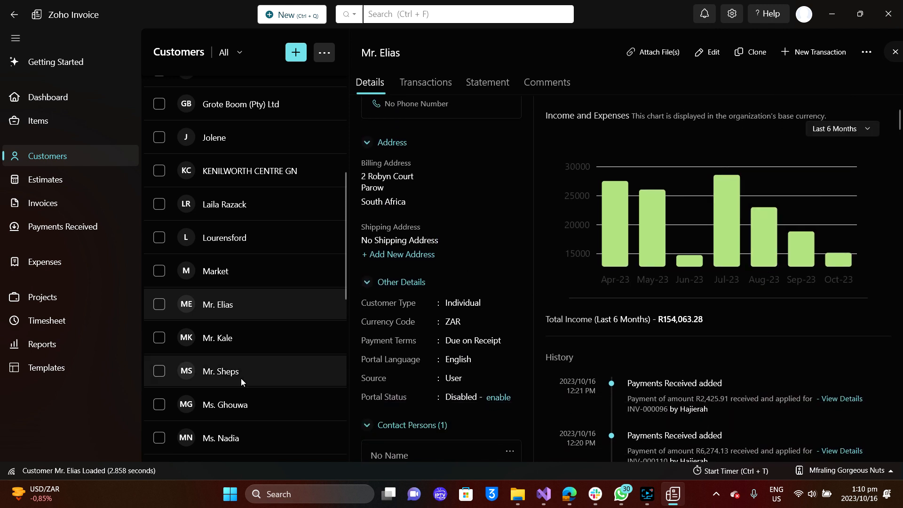
pyautogui.scroll(-2, 240, 378)
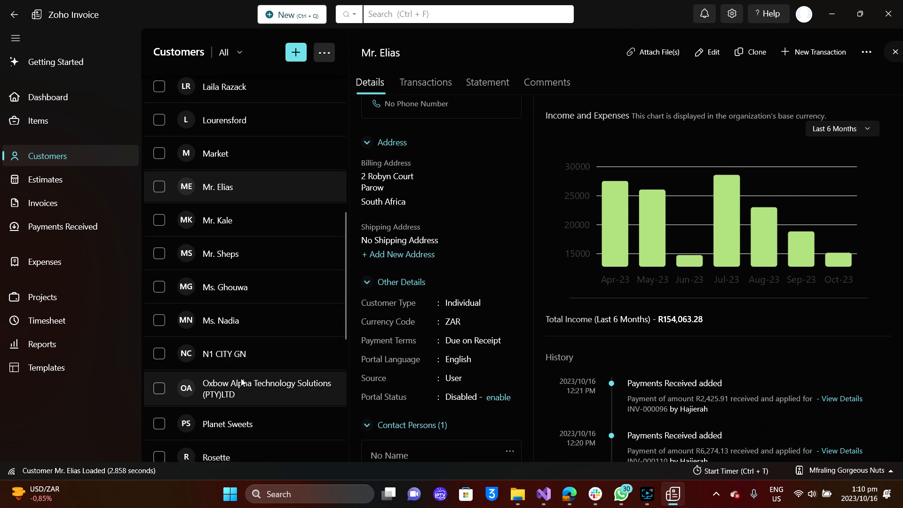
pyautogui.scroll(-1, 241, 381)
# Open Planet Sweets' customer details and scroll down the Customers list.
pyautogui.click(251, 390)
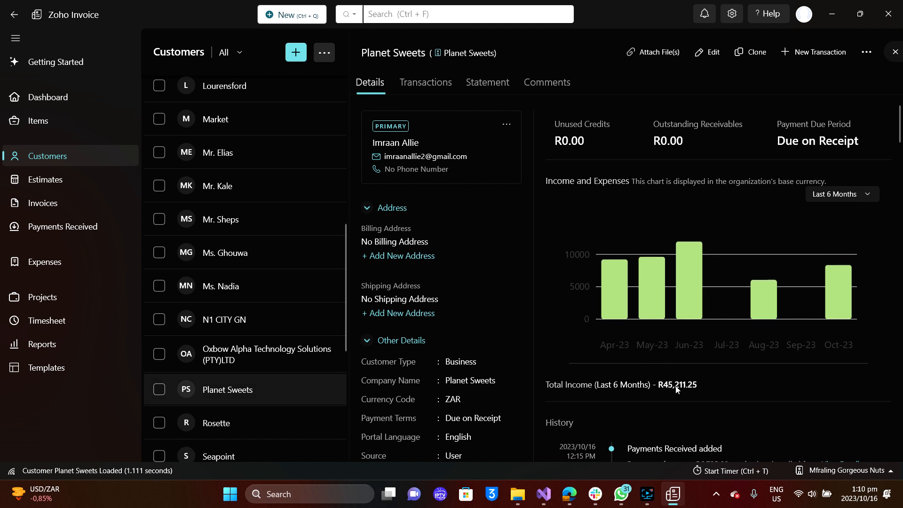
pyautogui.scroll(-1, 247, 400)
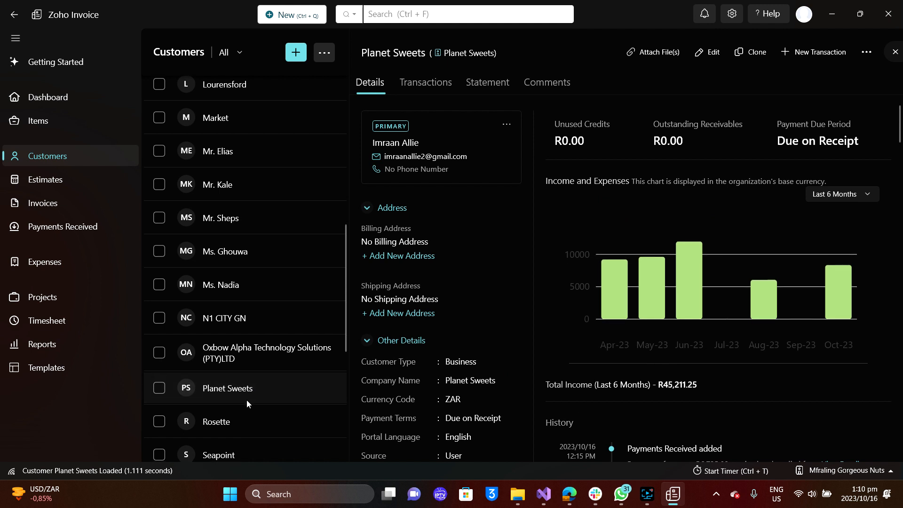
pyautogui.scroll(-2, 247, 400)
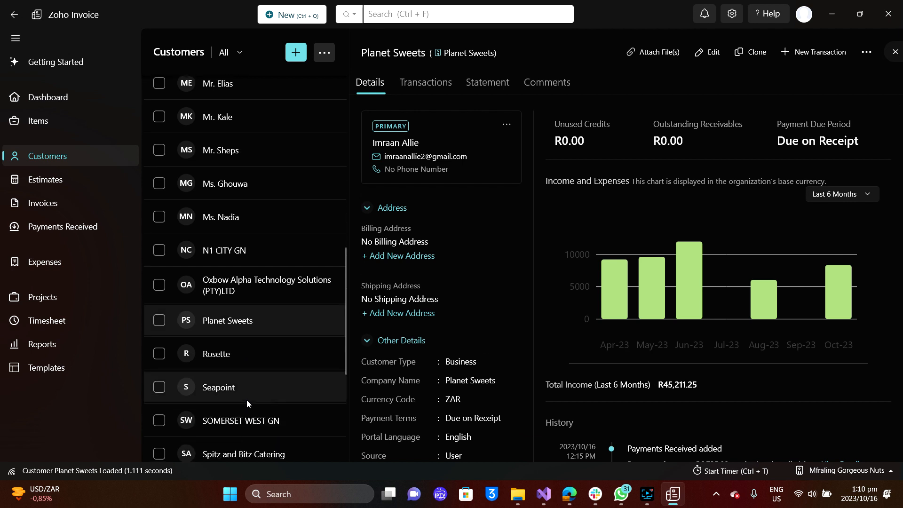
pyautogui.scroll(-1, 247, 400)
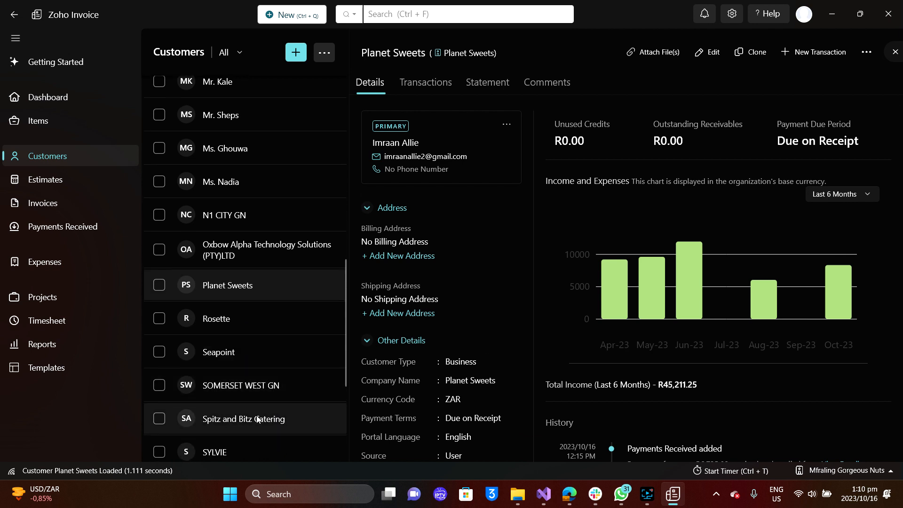
# Open SOMERSET WEST GN and set its income chart to This Fiscal Year.
pyautogui.click(252, 390)
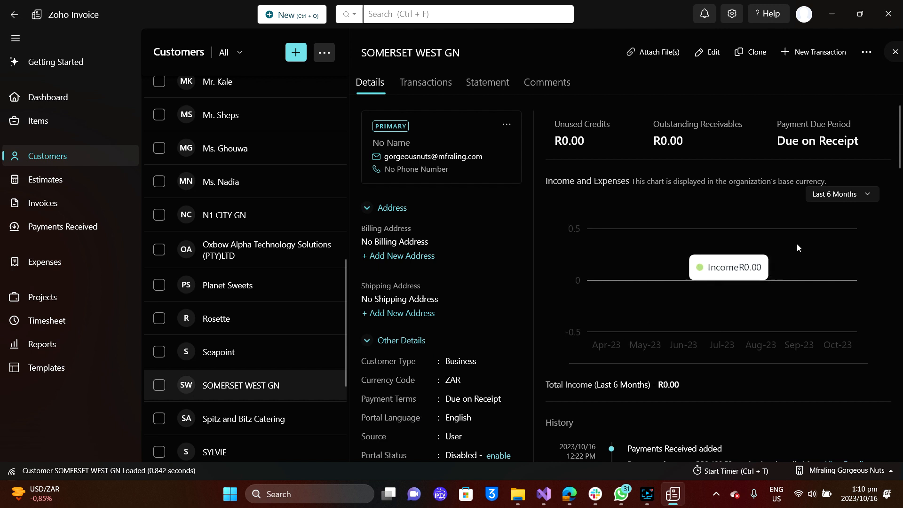
pyautogui.click(837, 192)
pyautogui.click(852, 136)
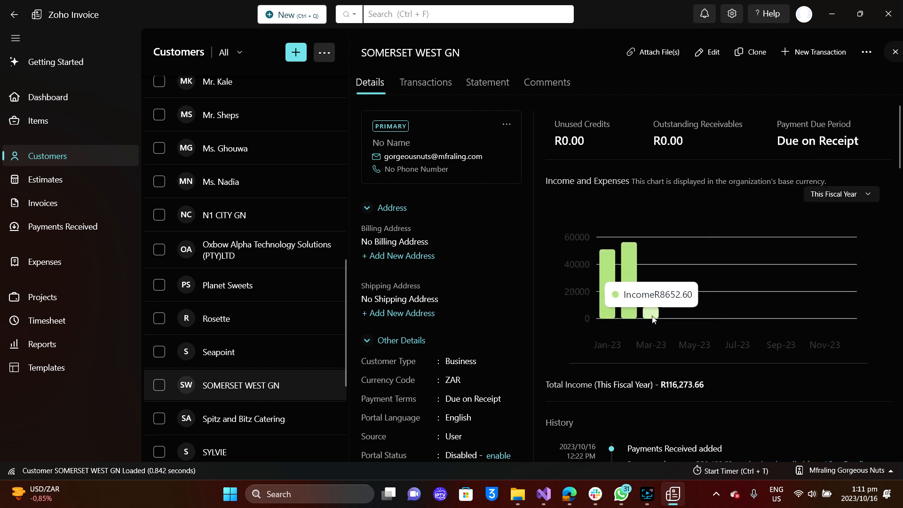
pyautogui.moveTo(623, 304)
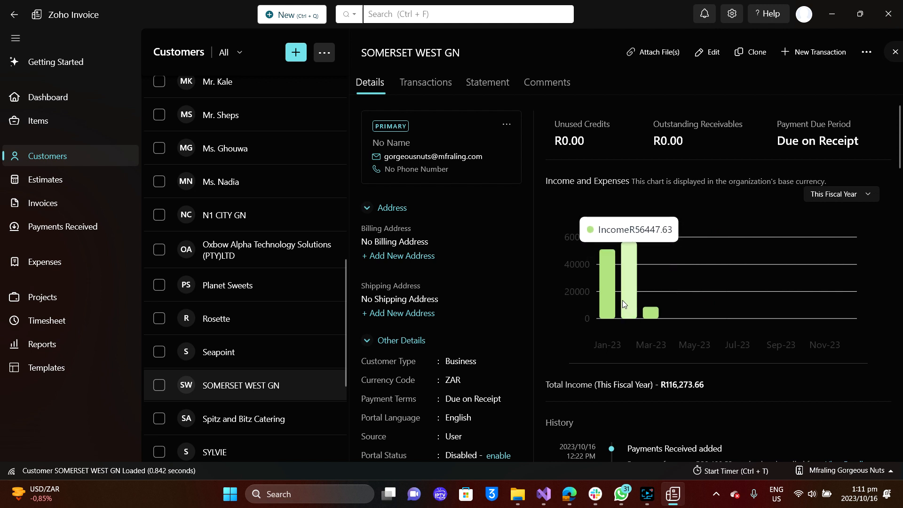
pyautogui.moveTo(645, 313)
# Open V&A WATERFRONT and set its income chart to This Fiscal Year.
pyautogui.scroll(-3, 154, 426)
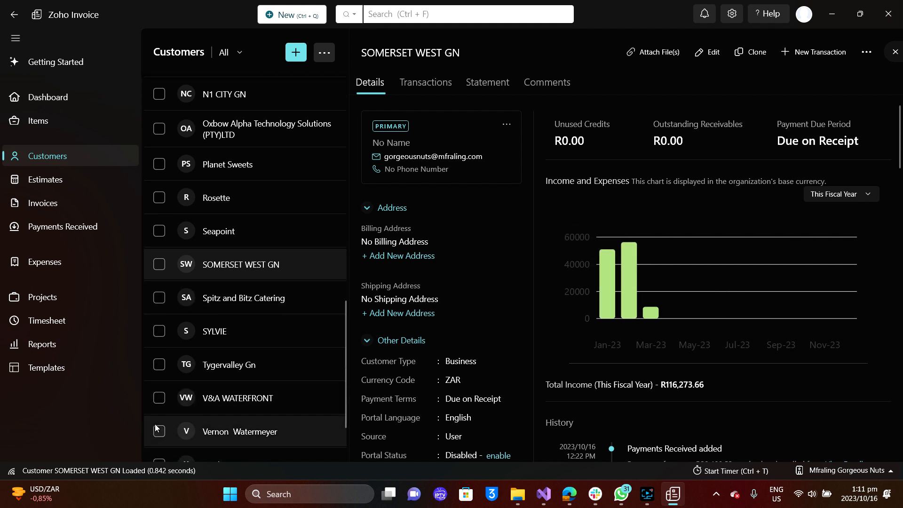
pyautogui.click(260, 406)
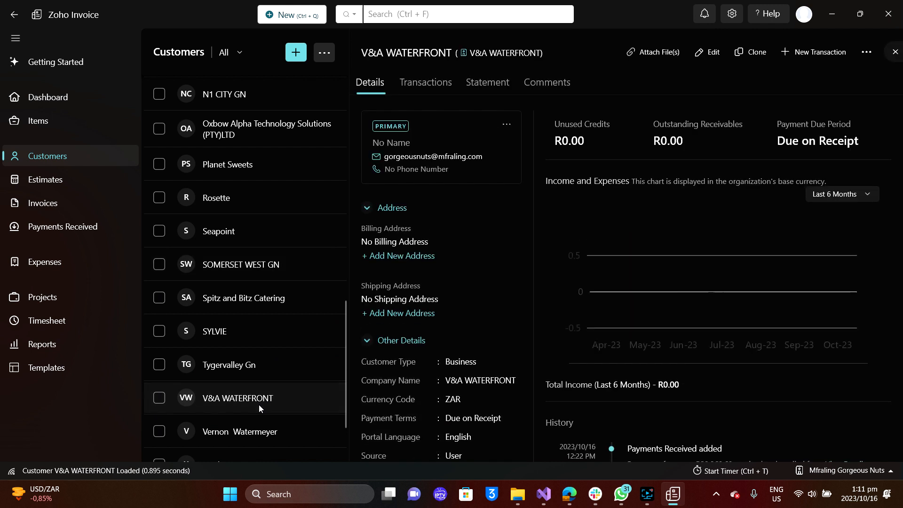
pyautogui.click(839, 199)
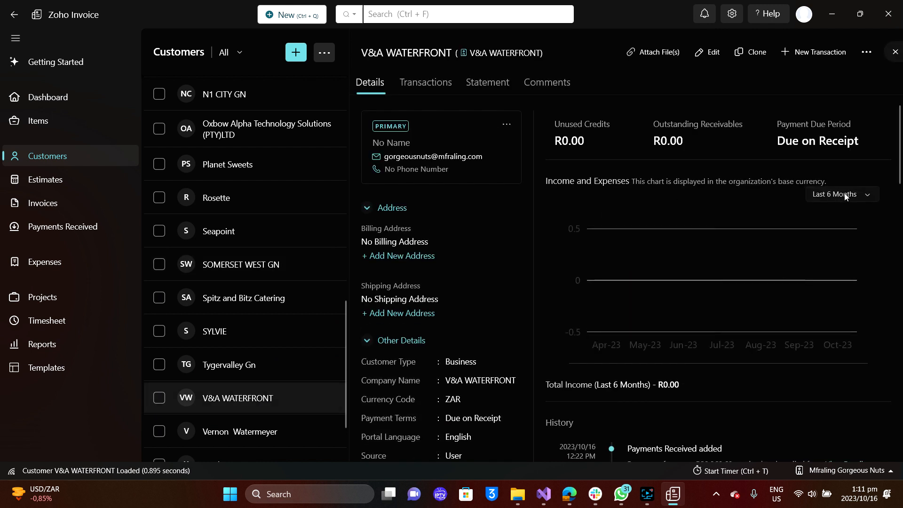
pyautogui.click(862, 140)
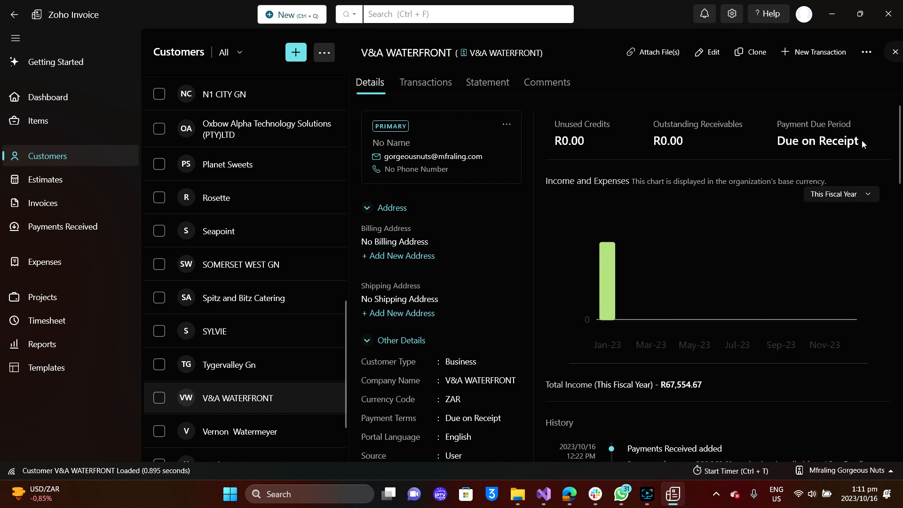
pyautogui.moveTo(642, 234)
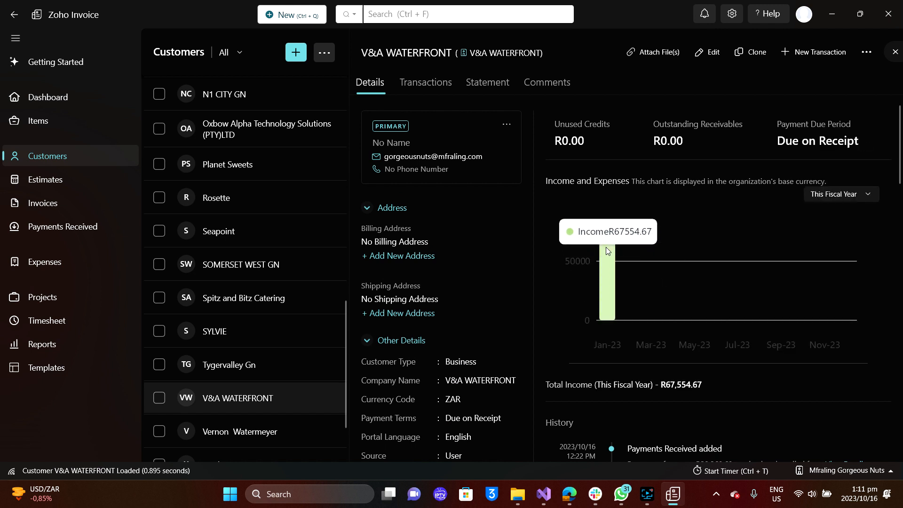
pyautogui.scroll(-2, 297, 426)
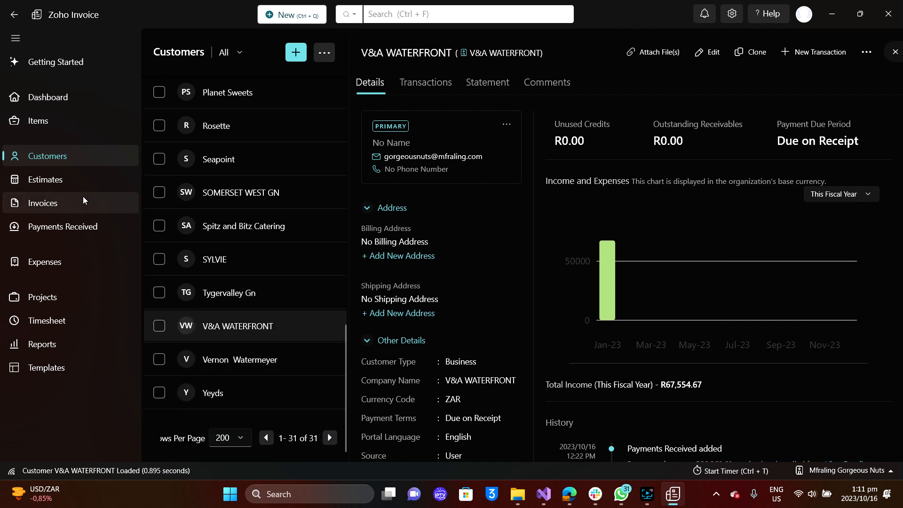
# Start new estimate EST-000010 and place the WhatsApp order photo beside it.
pyautogui.click(67, 188)
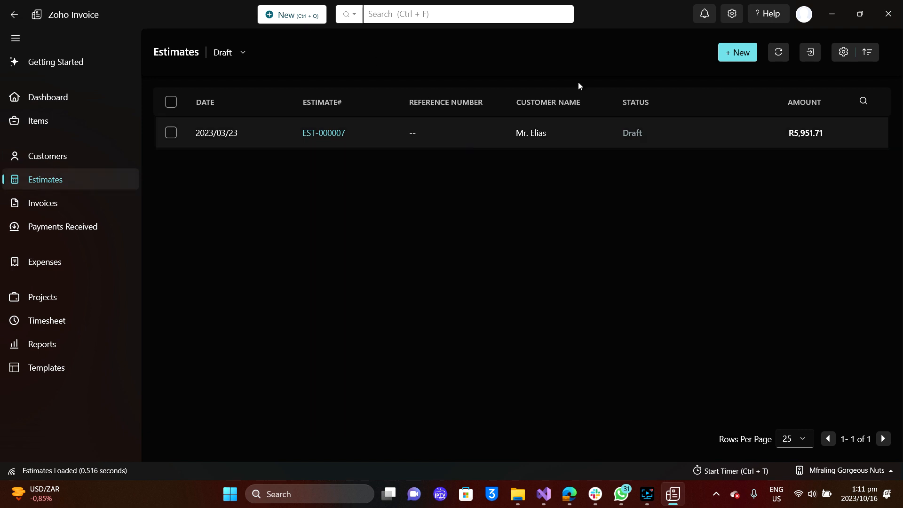
pyautogui.click(735, 55)
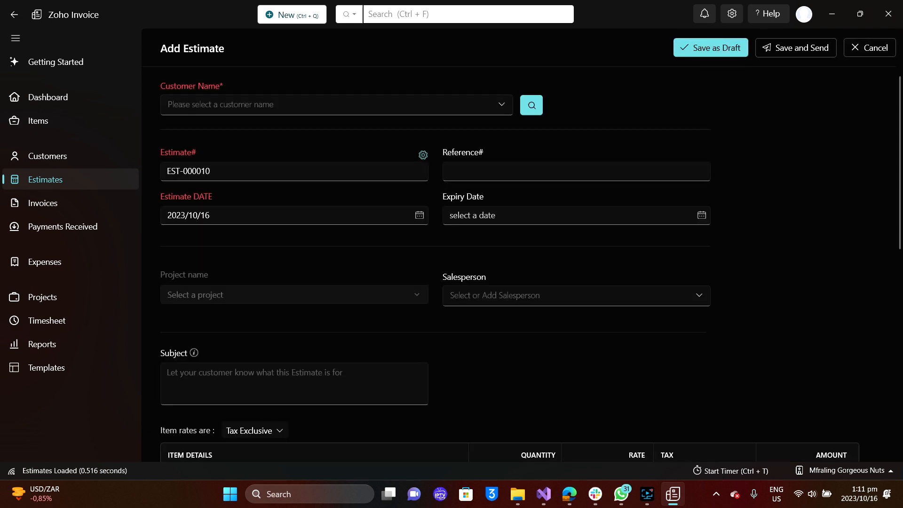
pyautogui.hotkey('alt', 'Tab')
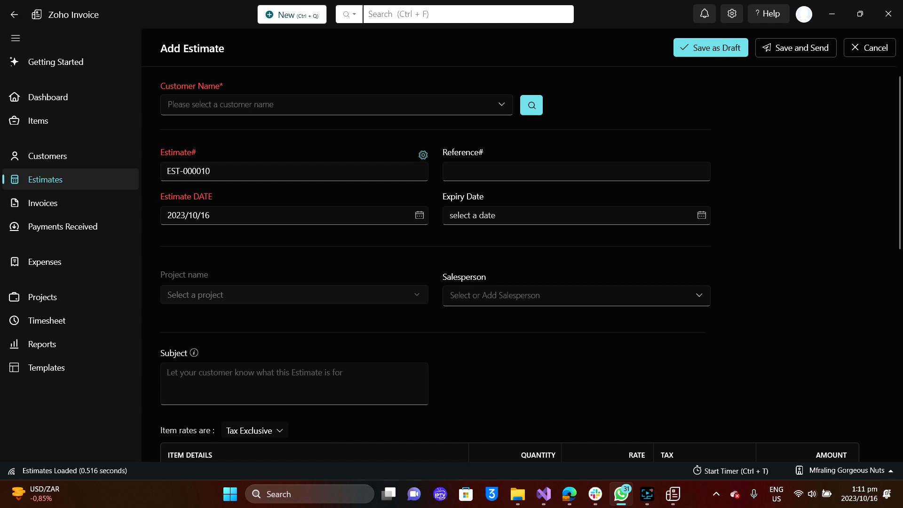
pyautogui.moveTo(902, 146); pyautogui.dragTo(730, 106)
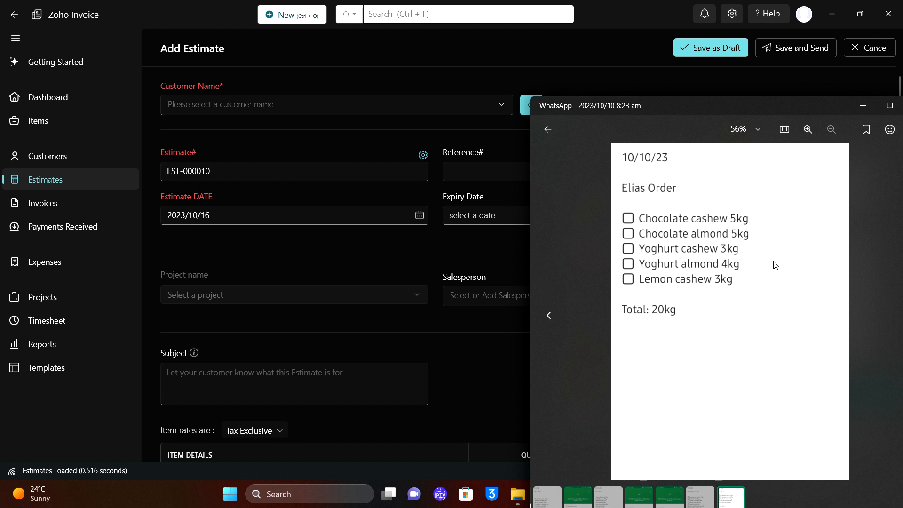
# Search 'f' and select FreshEats as the estimate's customer.
pyautogui.click(503, 106)
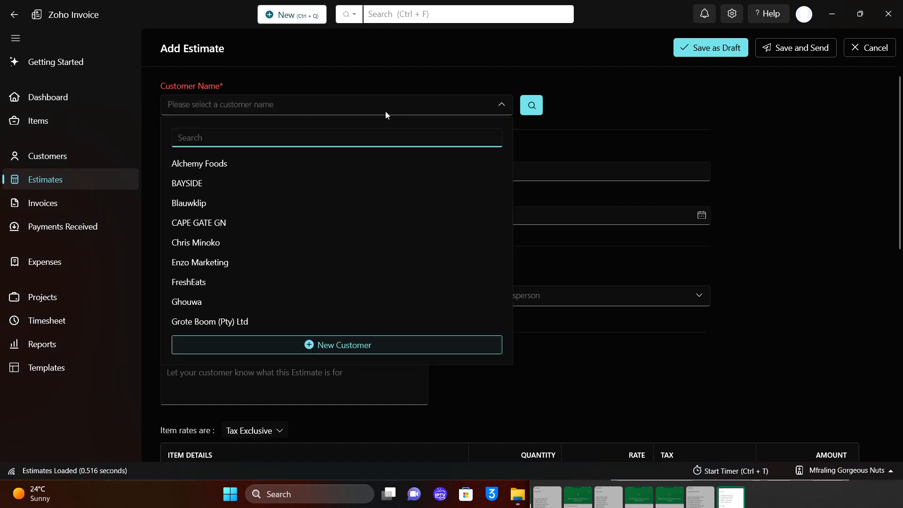
pyautogui.write('e')
pyautogui.press('BackSpace')
pyautogui.write('f')
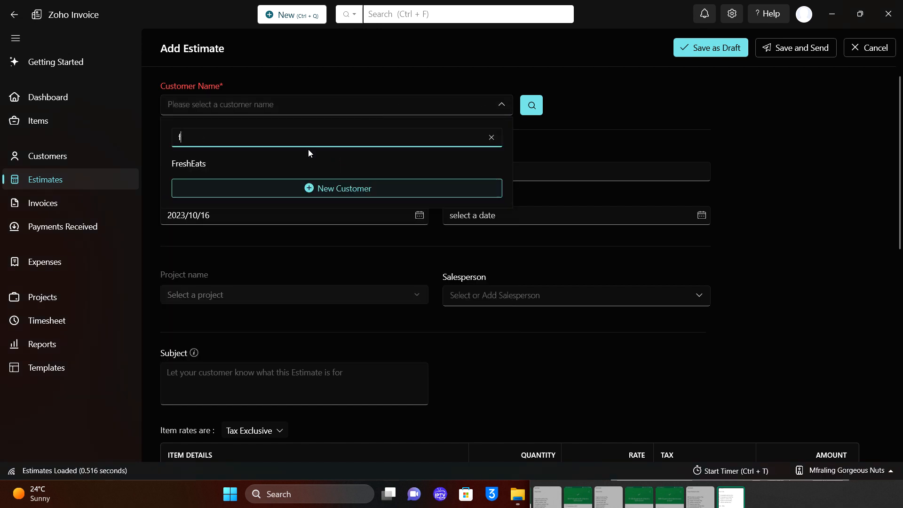
pyautogui.click(293, 163)
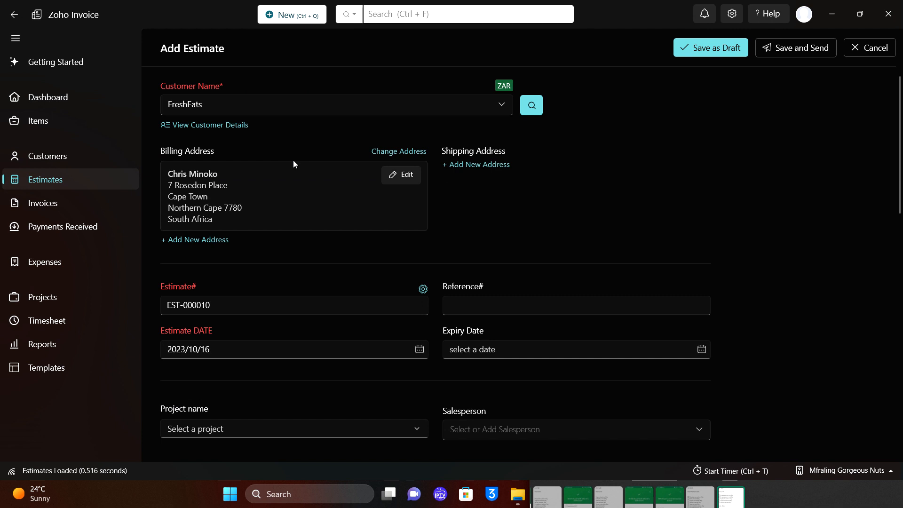
# Assign Gorgeous Nuts as the estimate's salesperson.
pyautogui.scroll(-2, 294, 163)
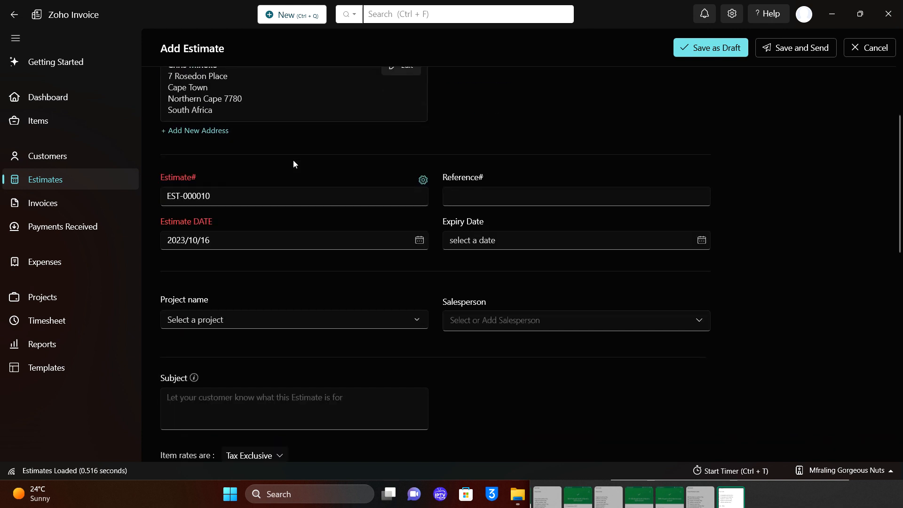
pyautogui.scroll(-2, 294, 163)
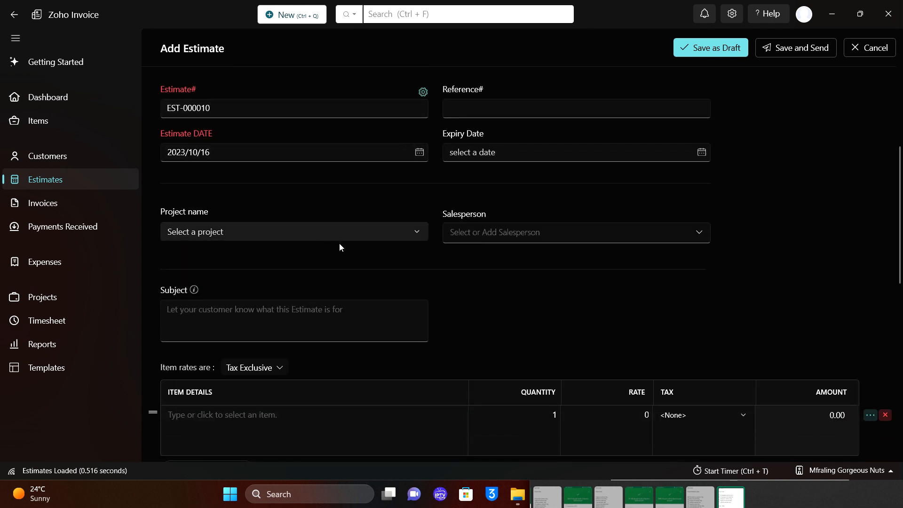
pyautogui.click(380, 234)
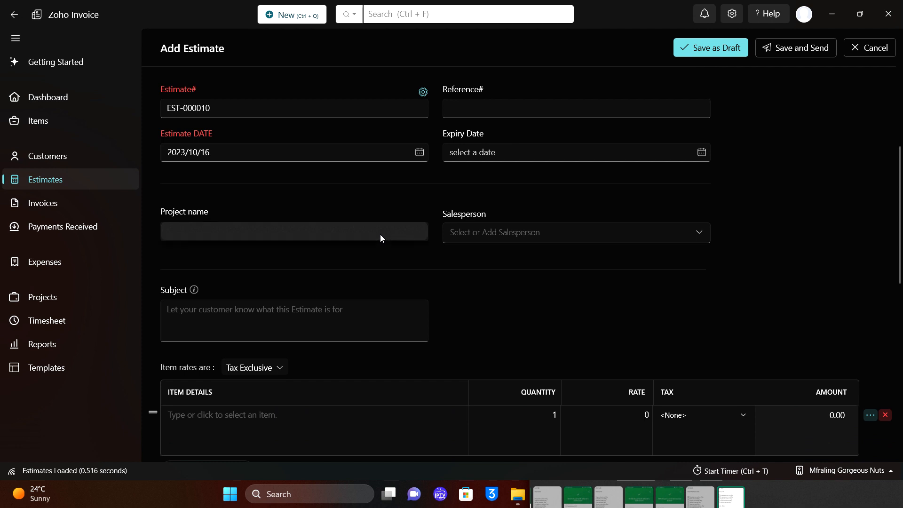
pyautogui.click(496, 288)
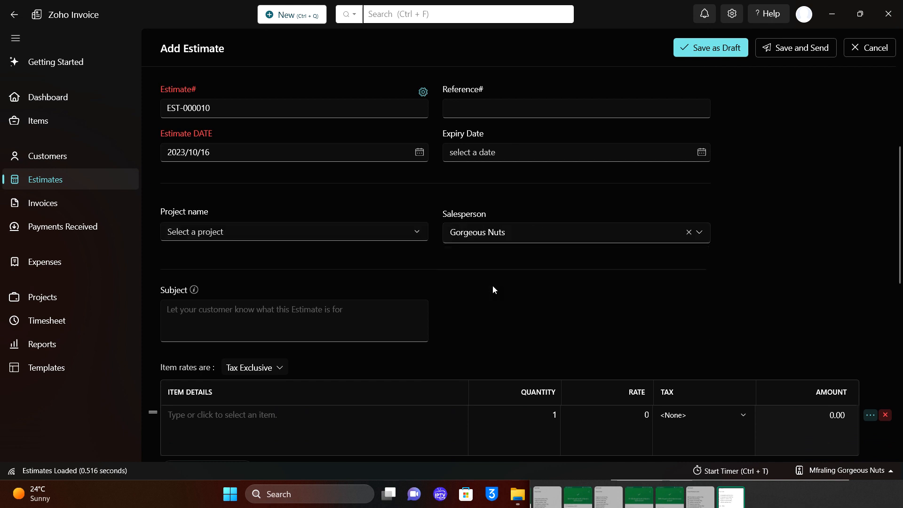
pyautogui.scroll(-2, 492, 286)
# Add CASHEW CHOCOLATE as the first line item, checking the order note.
pyautogui.click(295, 365)
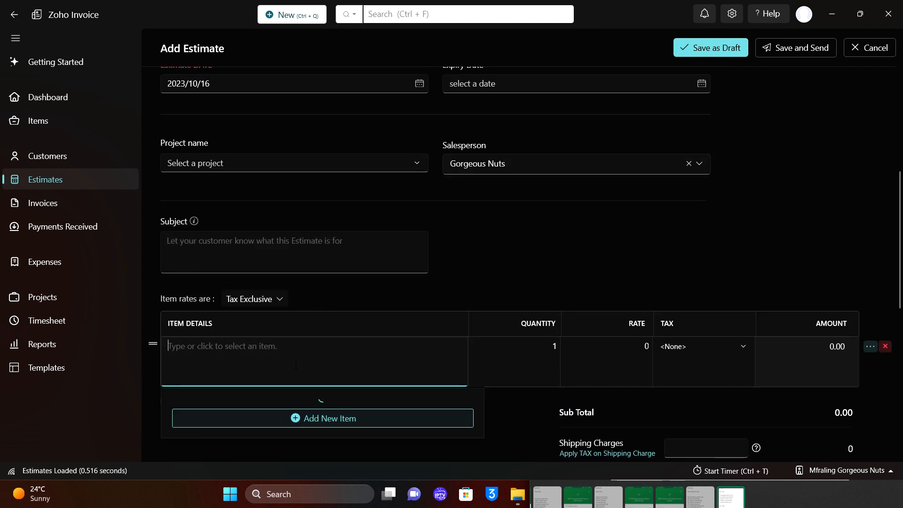
pyautogui.click(732, 497)
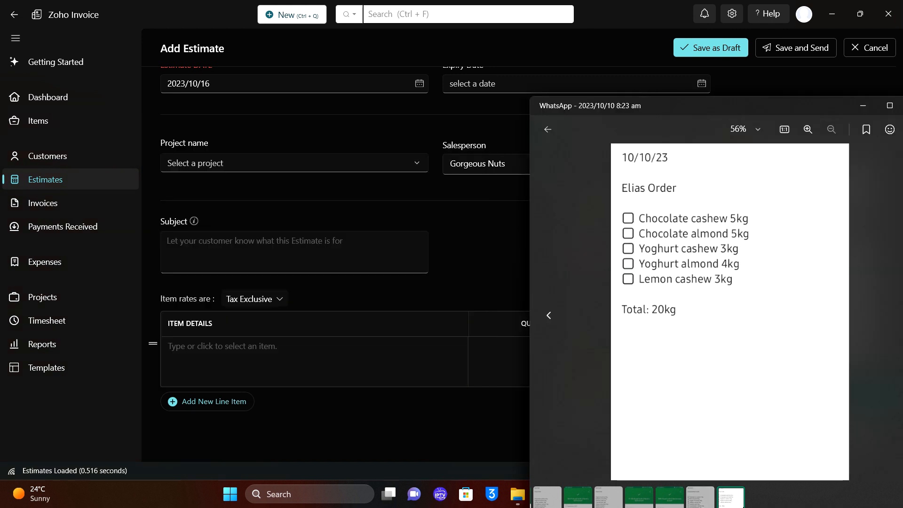
pyautogui.click(283, 358)
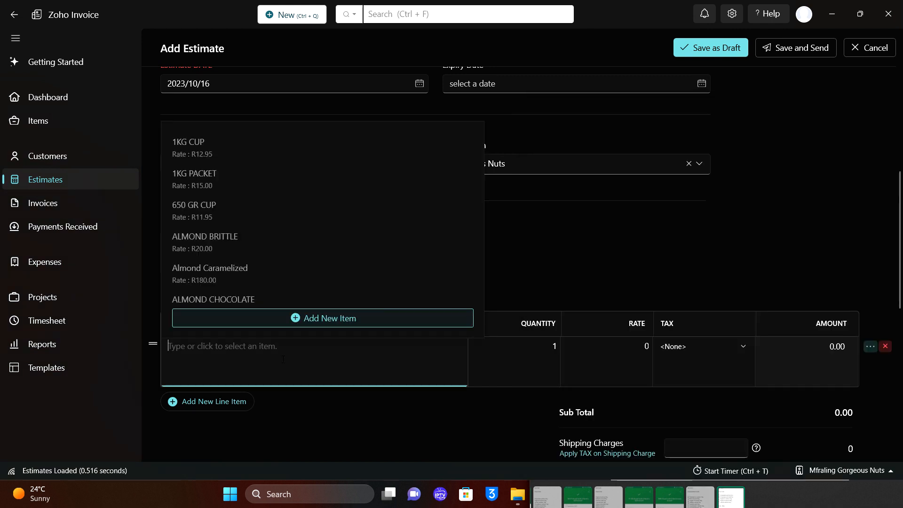
pyautogui.write('cash')
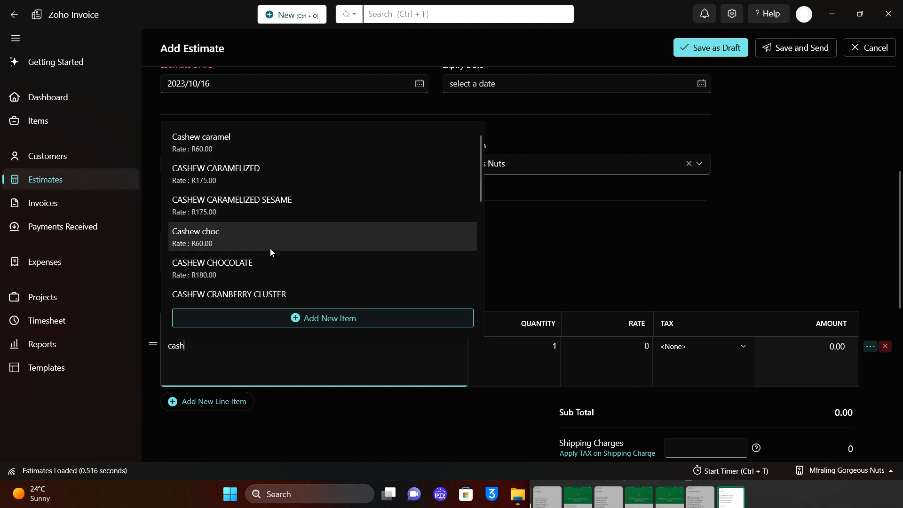
pyautogui.click(270, 268)
pyautogui.click(536, 346)
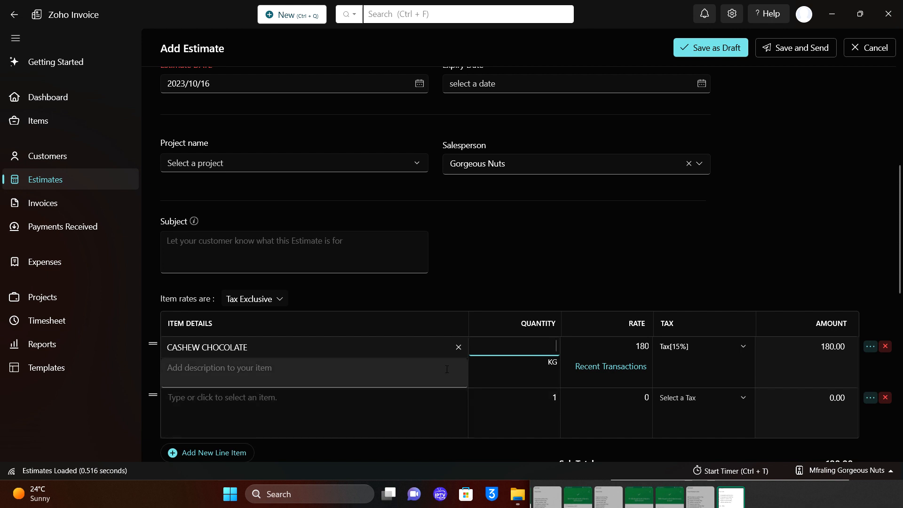
pyautogui.click(735, 502)
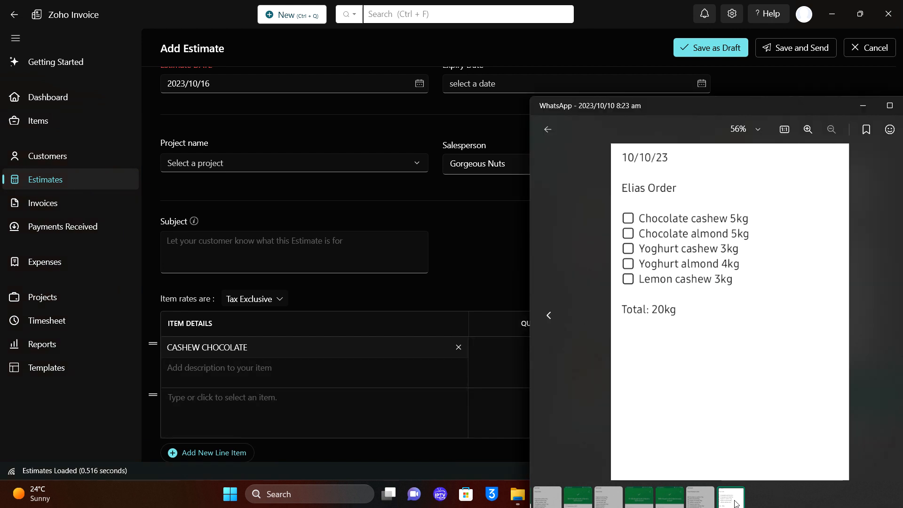
# Add ALMOND CHOCOLATE as the second line item with quantity 5.
pyautogui.rightClick(370, 435)
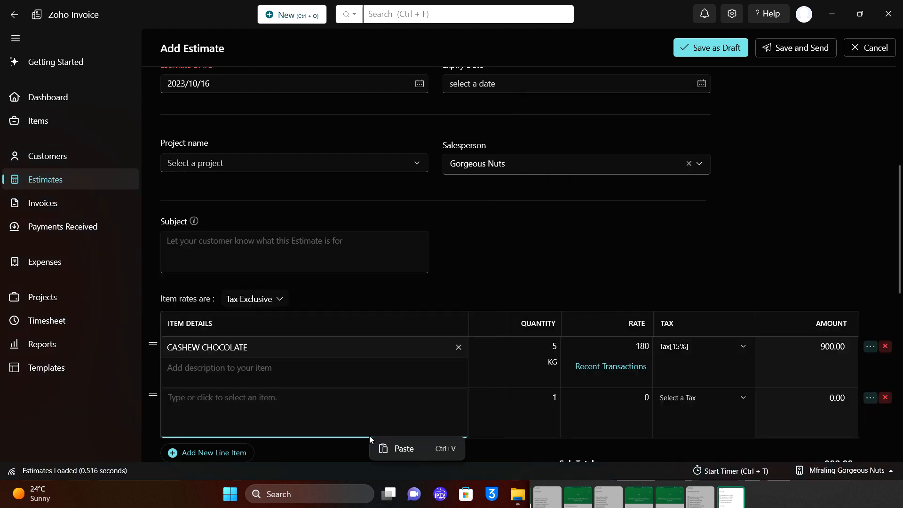
pyautogui.click(353, 432)
pyautogui.write('alm')
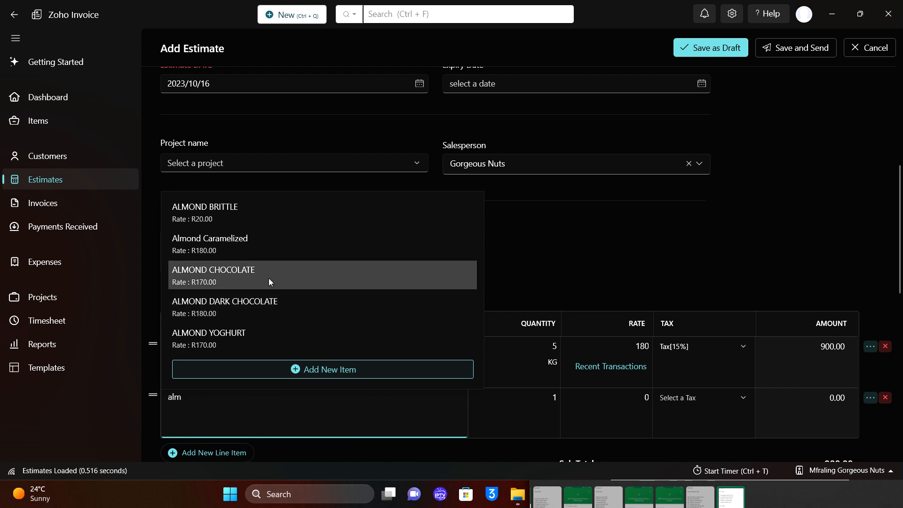
pyautogui.click(269, 278)
pyautogui.write('5')
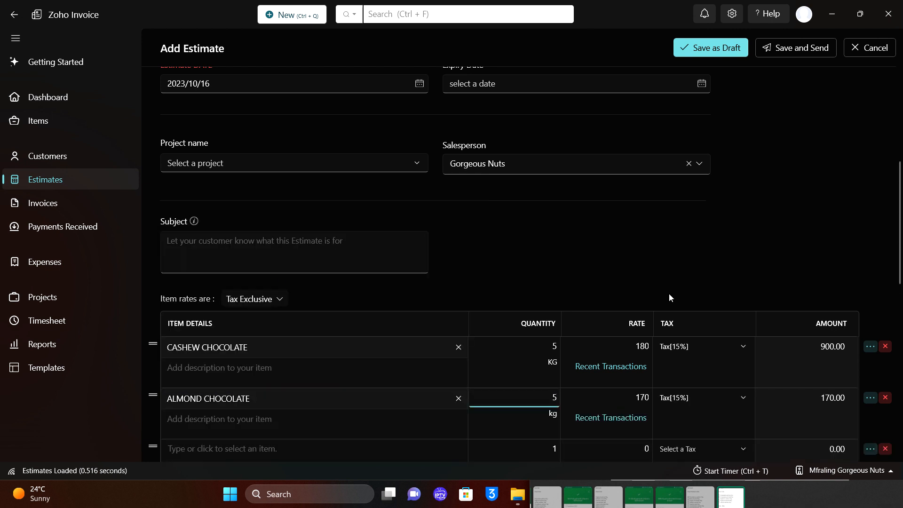
pyautogui.scroll(-4, 677, 282)
# Search 'cash' and add CASHEW YOGHURT as the third line item.
pyautogui.click(424, 250)
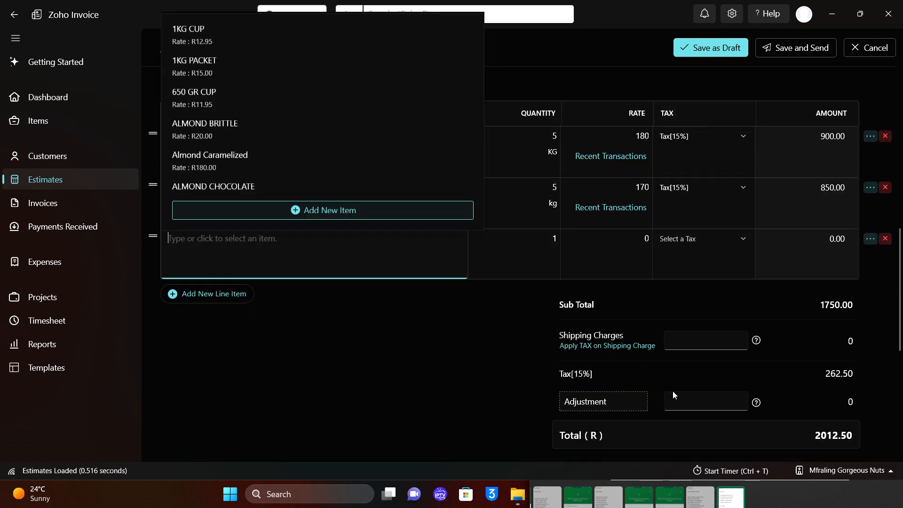
pyautogui.click(730, 498)
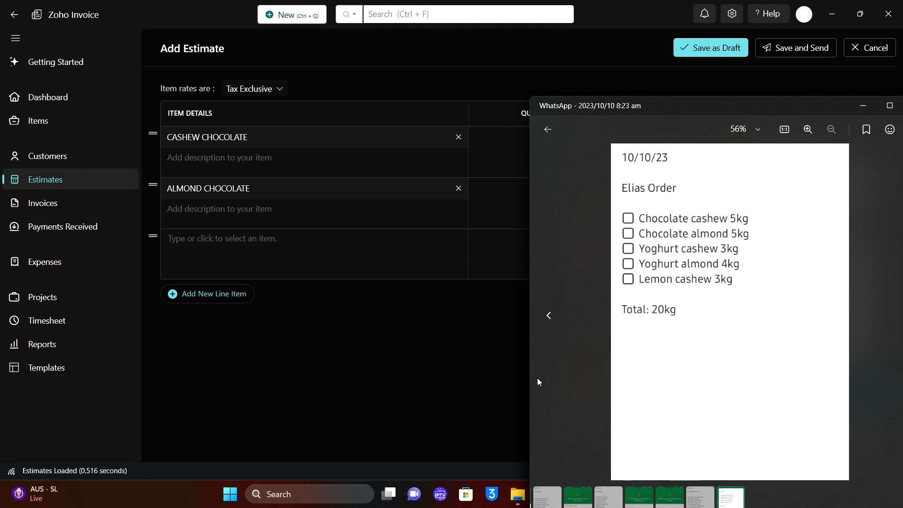
pyautogui.click(266, 244)
pyautogui.write('cahs')
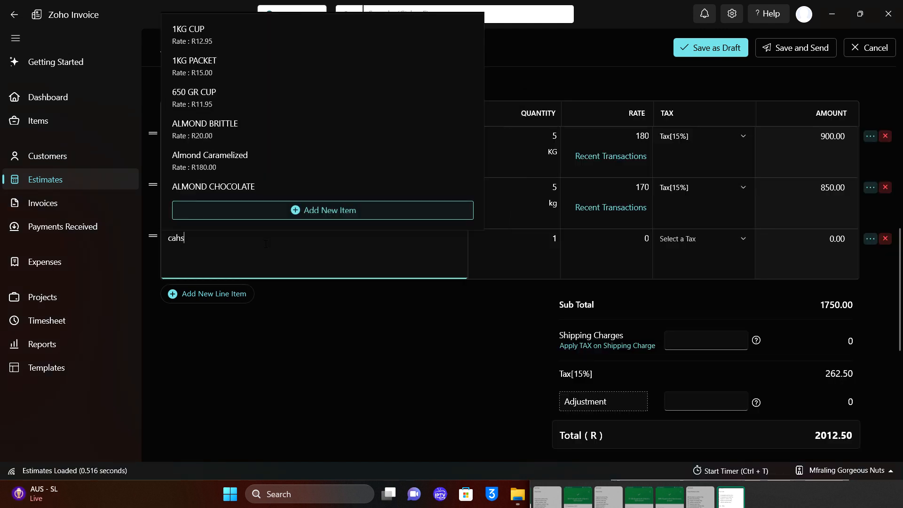
pyautogui.scroll(-2, 245, 146)
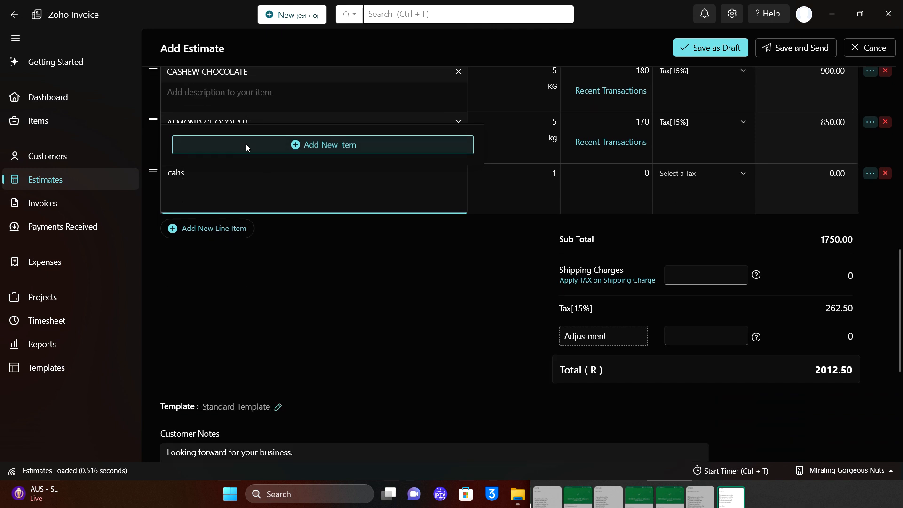
pyautogui.press('BackSpace')
pyautogui.press('BackSpace')
pyautogui.press('BackSpace')
pyautogui.press('BackSpace')
pyautogui.write('cas')
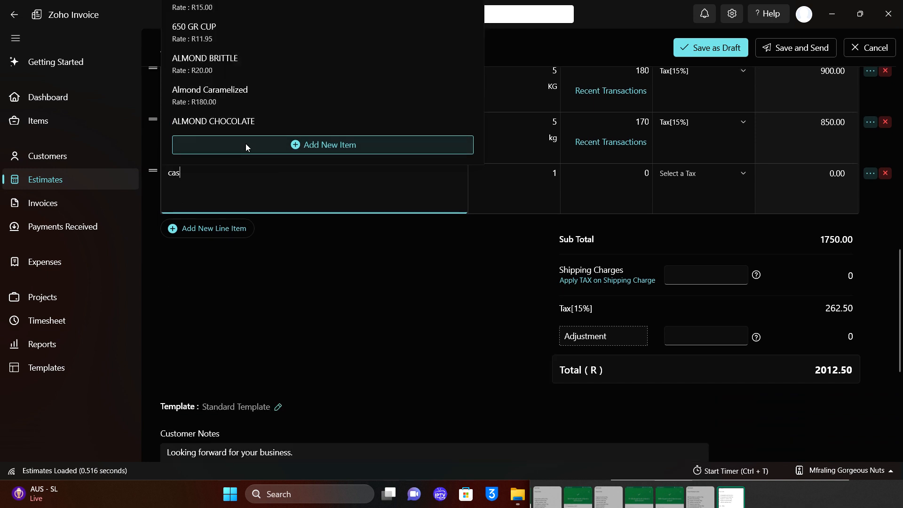
pyautogui.write('h')
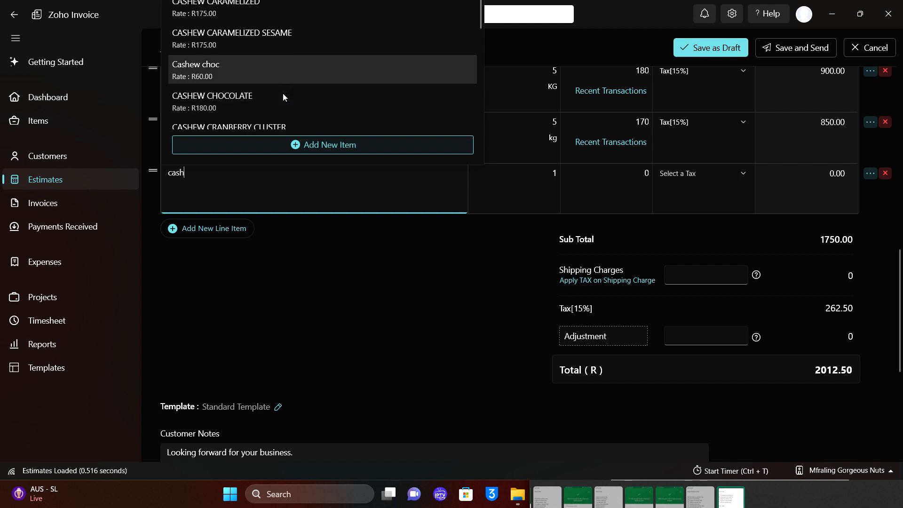
pyautogui.scroll(5, 346, 287)
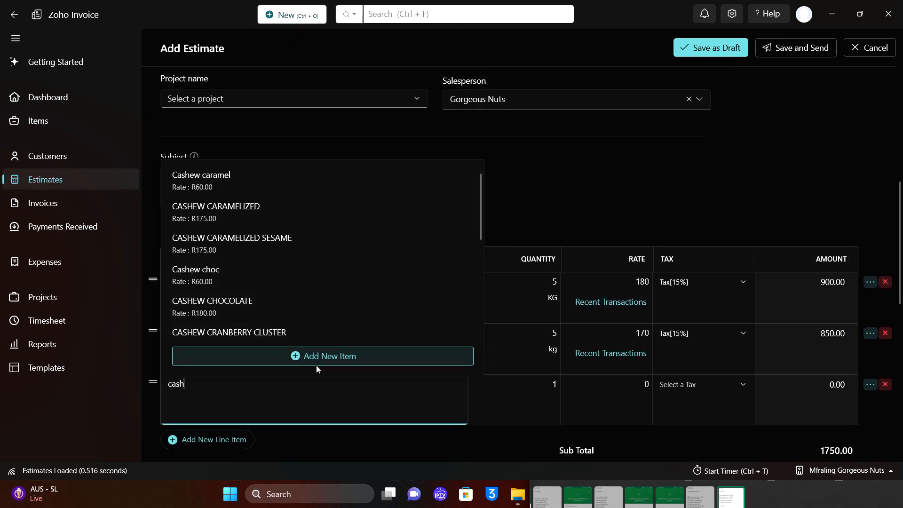
pyautogui.scroll(-5, 320, 312)
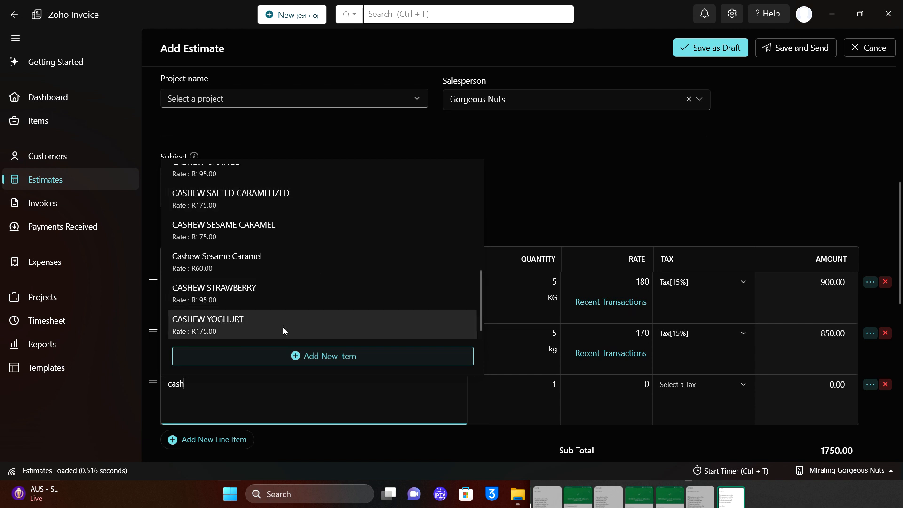
pyautogui.click(283, 327)
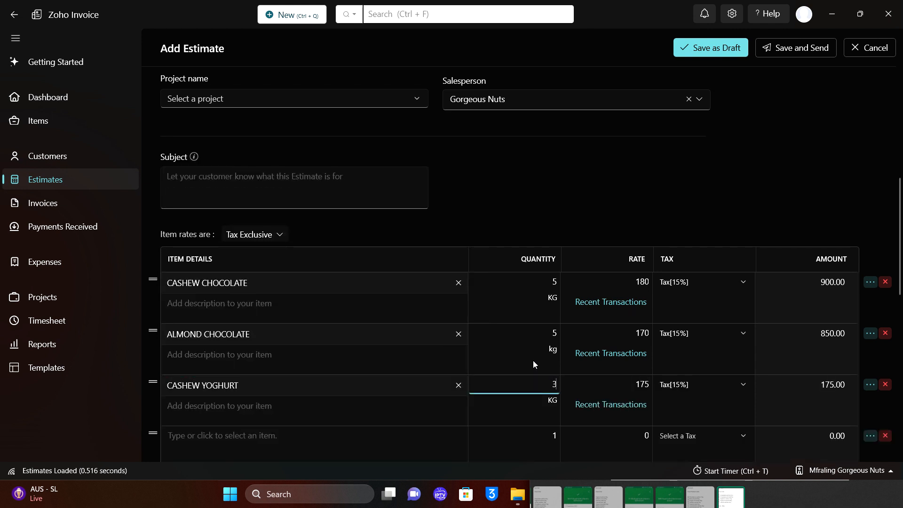
# Add ALMOND YOGHURT as the fourth line item with quantity 4.
pyautogui.click(738, 498)
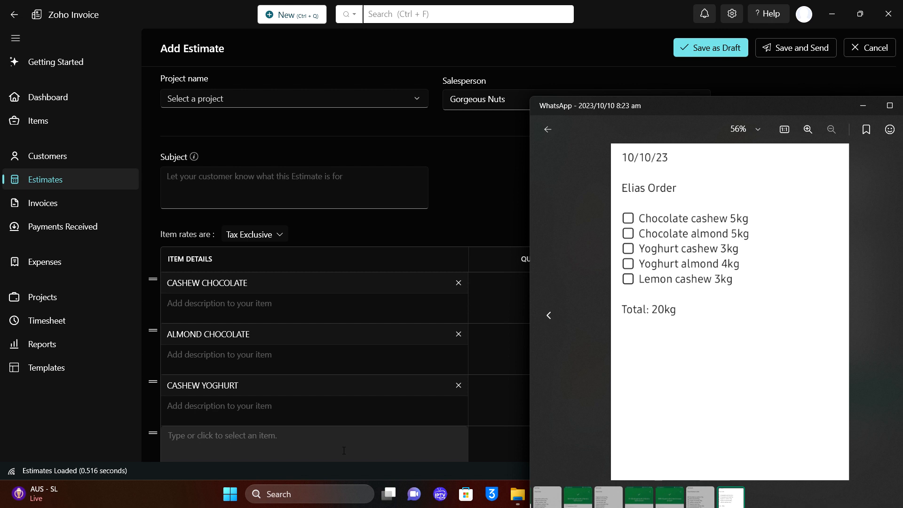
pyautogui.click(343, 450)
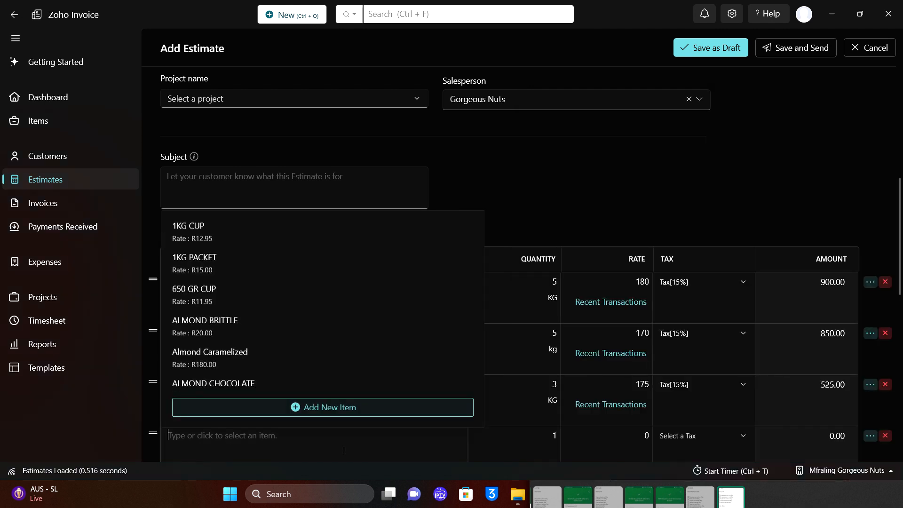
pyautogui.write('almond')
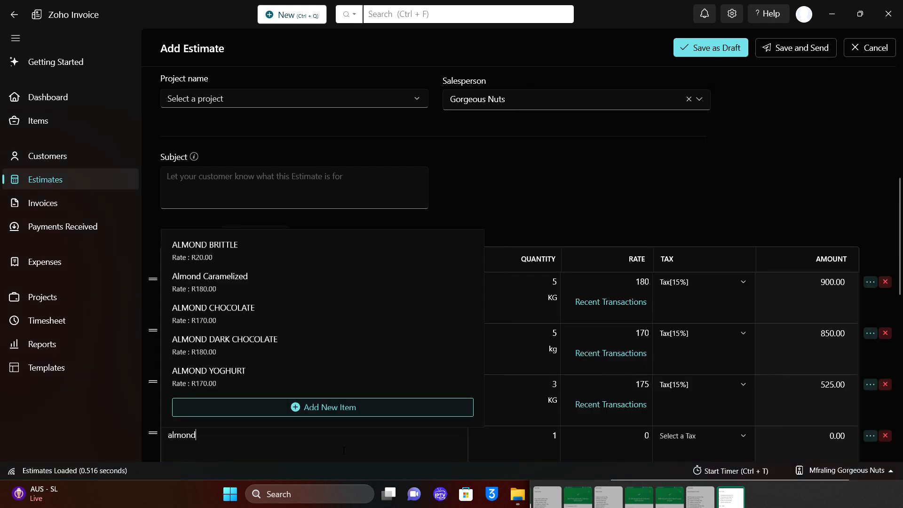
pyautogui.click(244, 379)
pyautogui.click(530, 448)
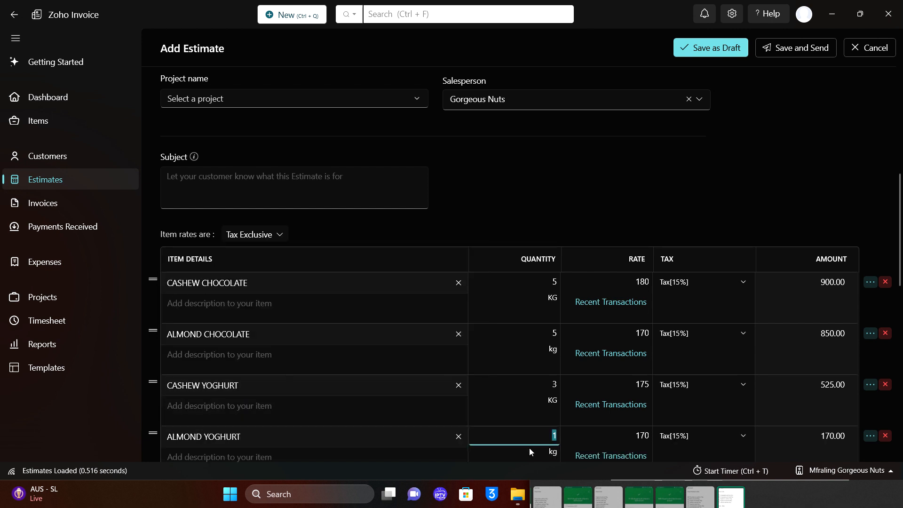
pyautogui.click(784, 495)
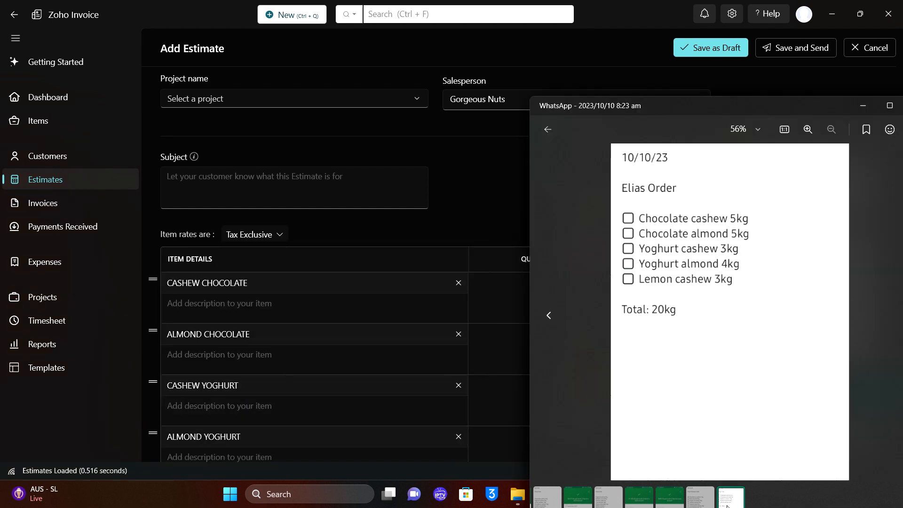
pyautogui.scroll(-4, 447, 329)
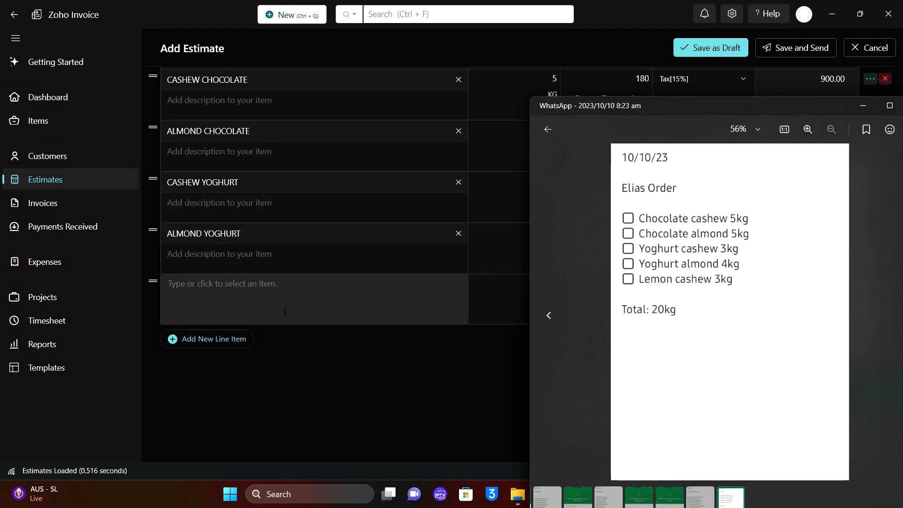
# Add CASHEW LEMON at quantity 3 as the fifth line, bringing the total to 4071.00.
pyautogui.click(282, 311)
pyautogui.write('lemo')
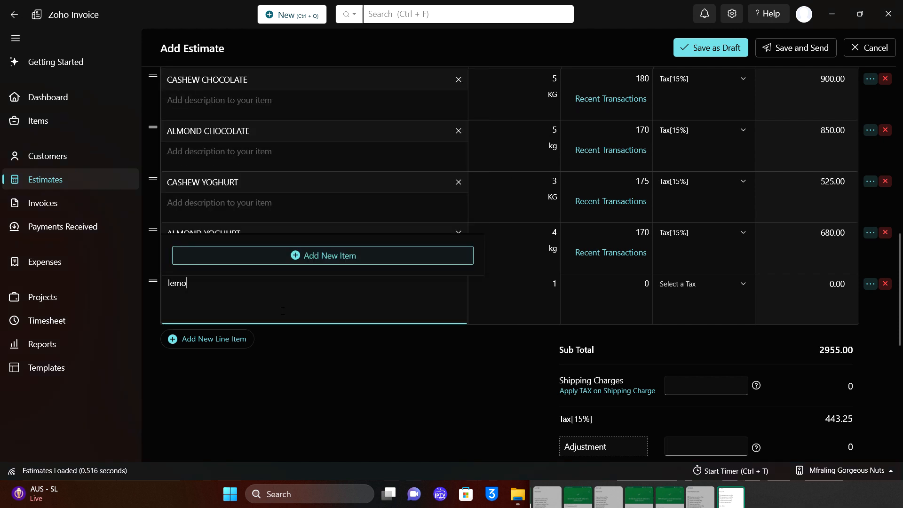
pyautogui.press('BackSpace')
pyautogui.press('BackSpace')
pyautogui.press('BackSpace')
pyautogui.write('cahs')
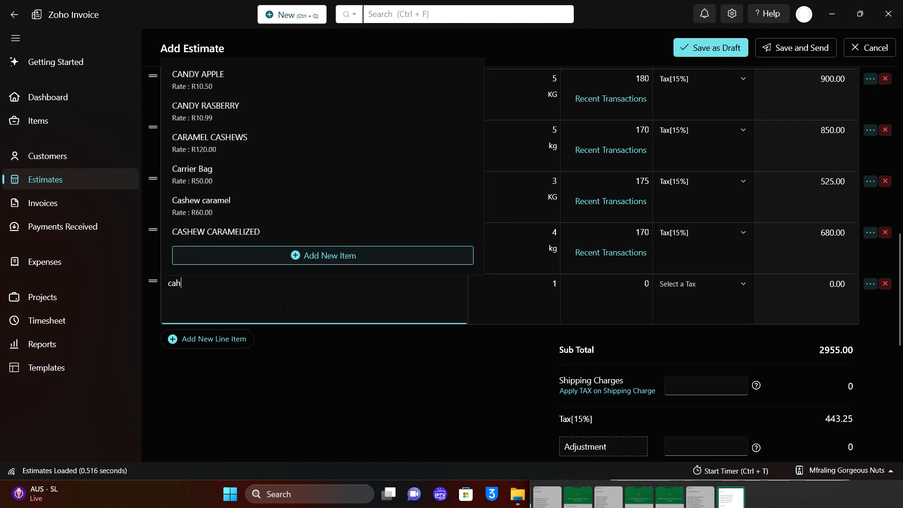
pyautogui.press('BackSpace')
pyautogui.press('BackSpace')
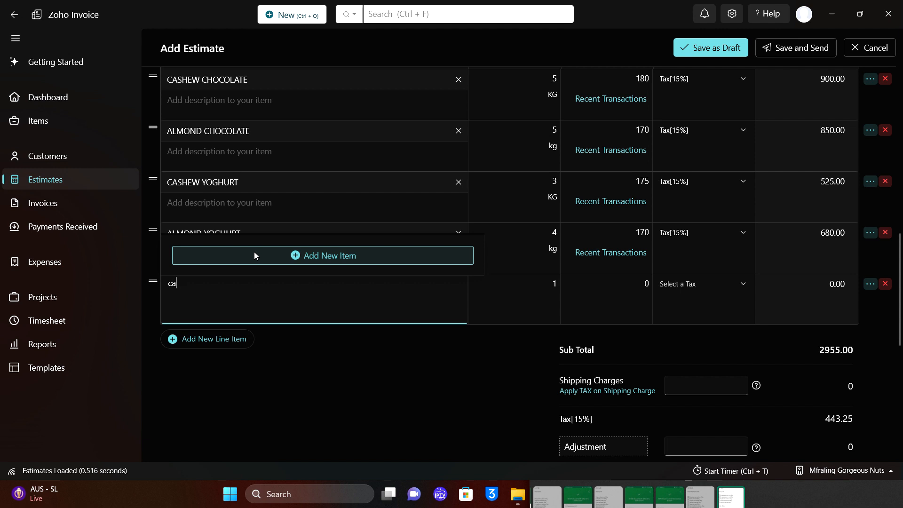
pyautogui.write('she')
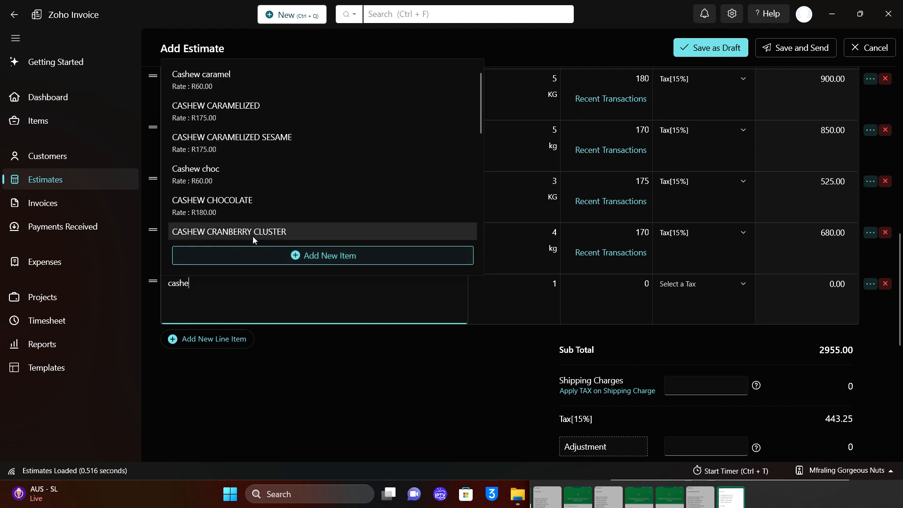
pyautogui.scroll(-2, 252, 237)
pyautogui.scroll(-3, 253, 236)
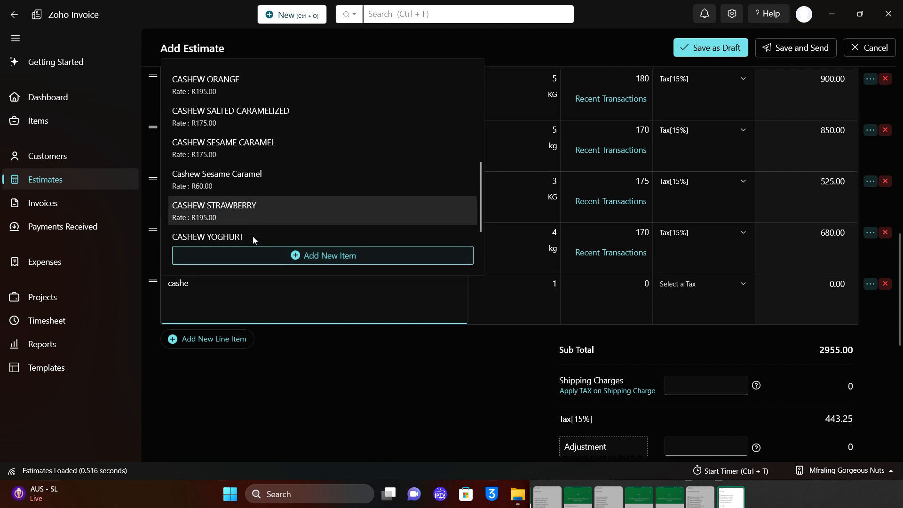
pyautogui.scroll(3, 253, 236)
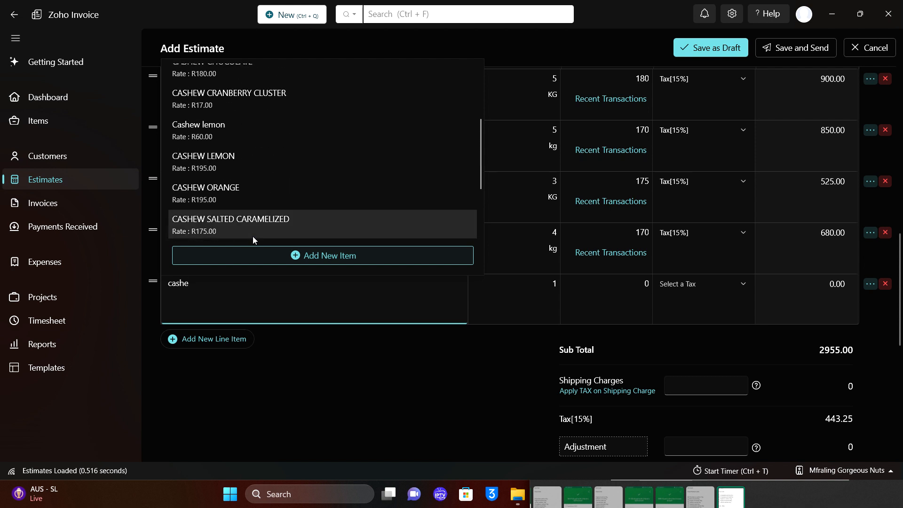
pyautogui.click(240, 165)
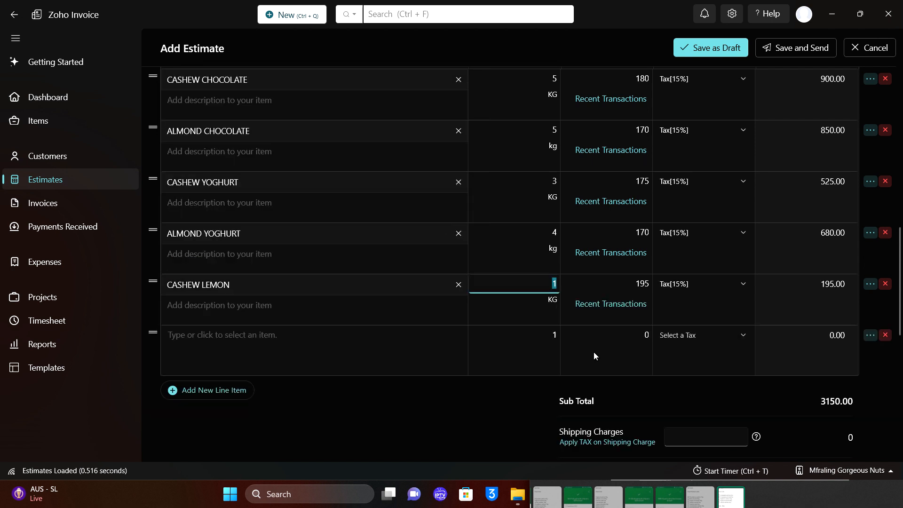
pyautogui.write('3')
pyautogui.scroll(-3, 594, 352)
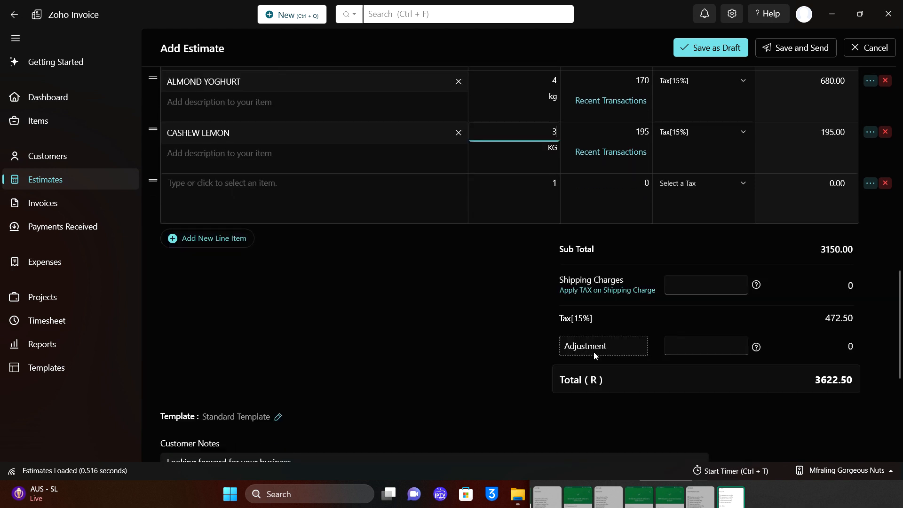
pyautogui.click(509, 397)
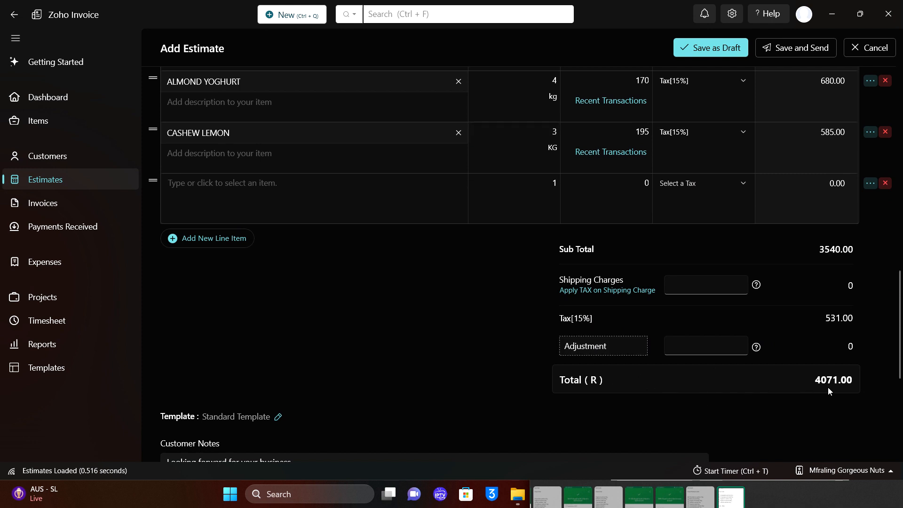
pyautogui.scroll(10, 827, 383)
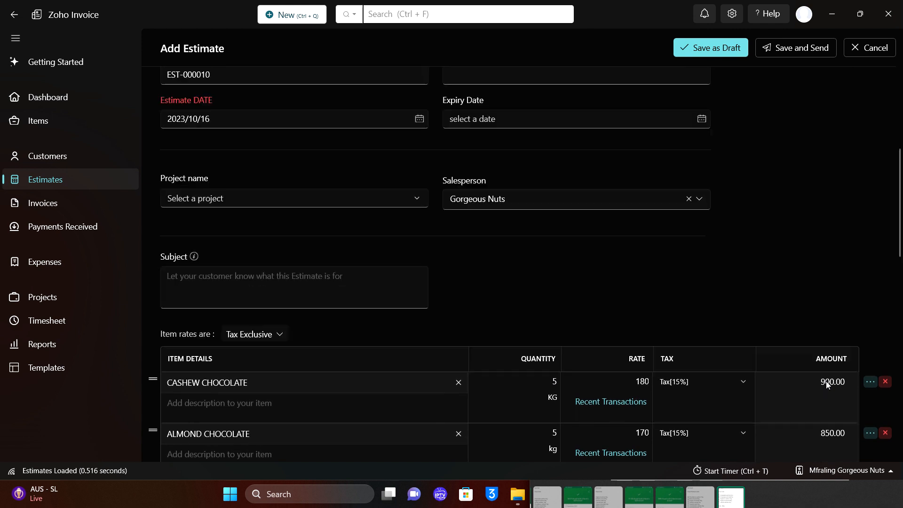
# Set the estimate's expiry date to the 18th.
pyautogui.scroll(2, 807, 355)
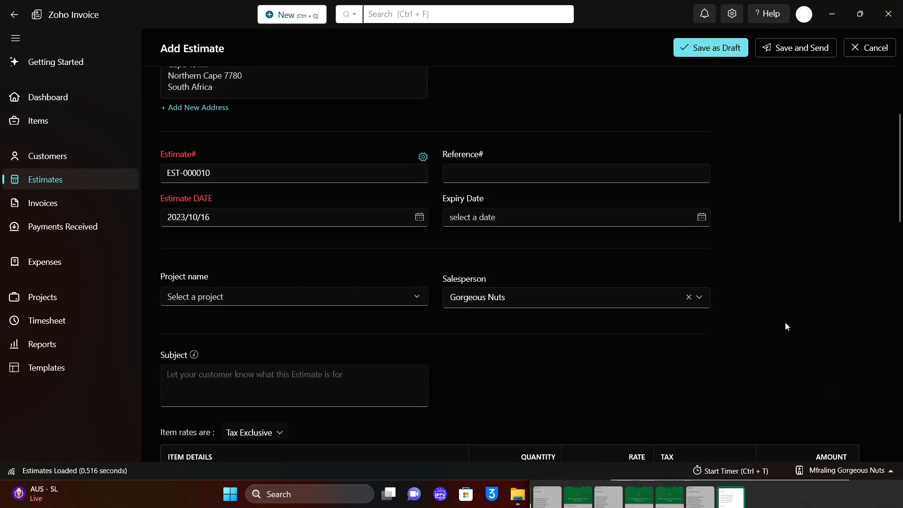
pyautogui.click(700, 221)
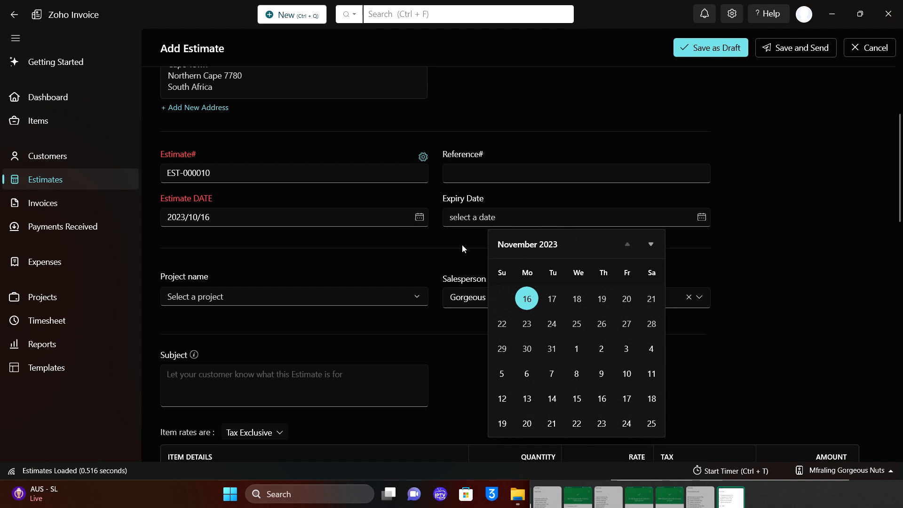
pyautogui.click(580, 303)
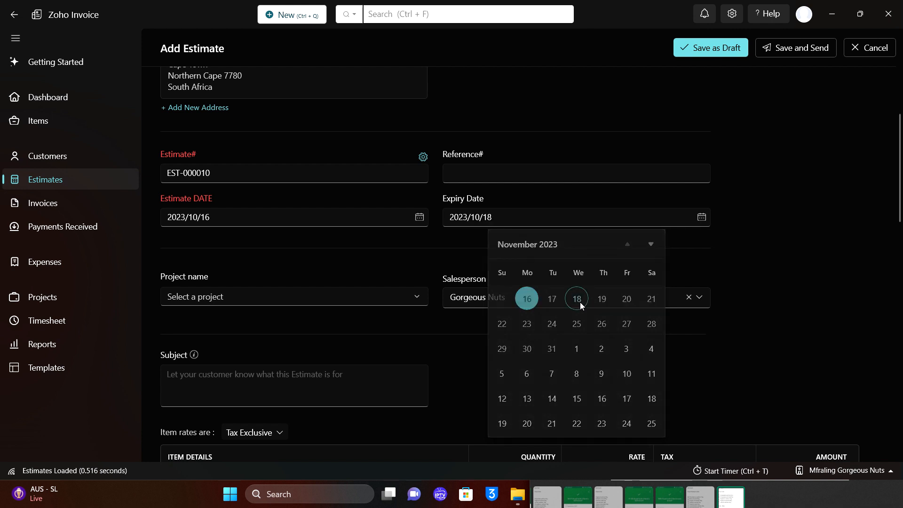
pyautogui.click(504, 218)
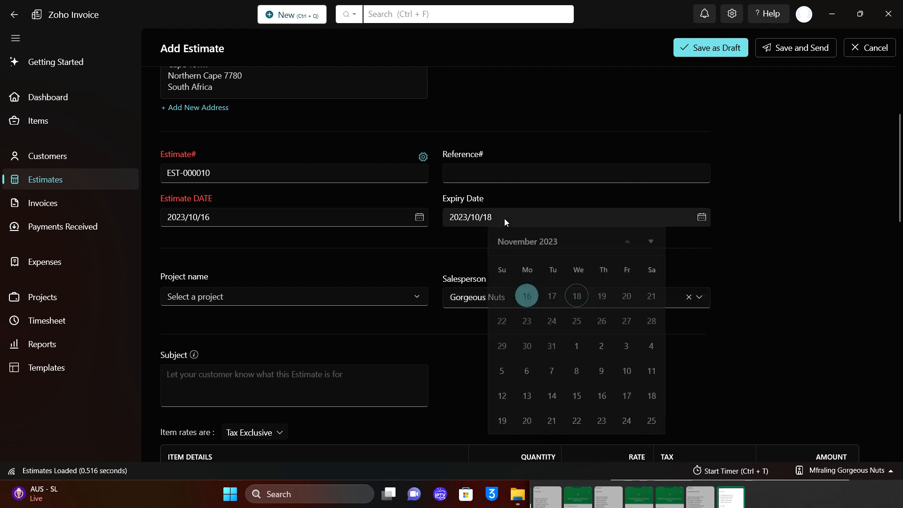
pyautogui.click(373, 219)
# Change the estimate date to 2023/10/18 and settle the expiry date back on 2023/10/18.
pyautogui.click(419, 217)
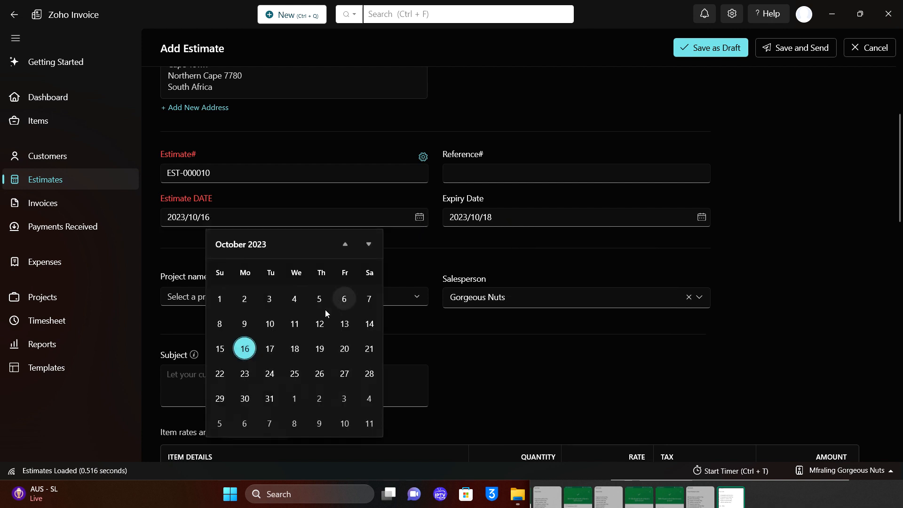
pyautogui.click(287, 350)
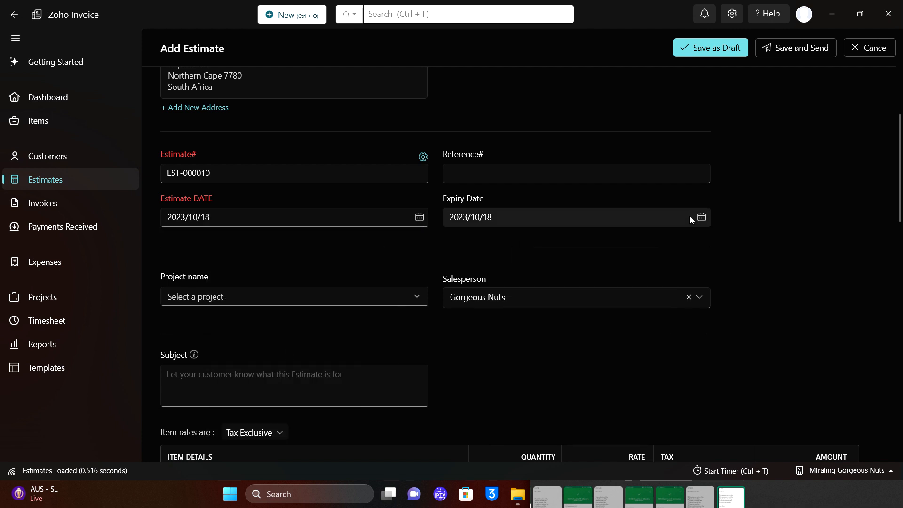
pyautogui.click(708, 221)
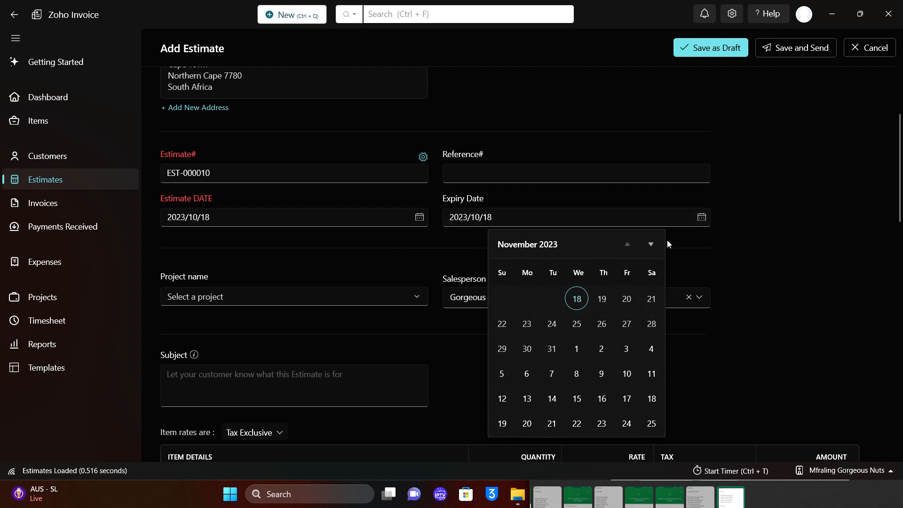
pyautogui.click(551, 324)
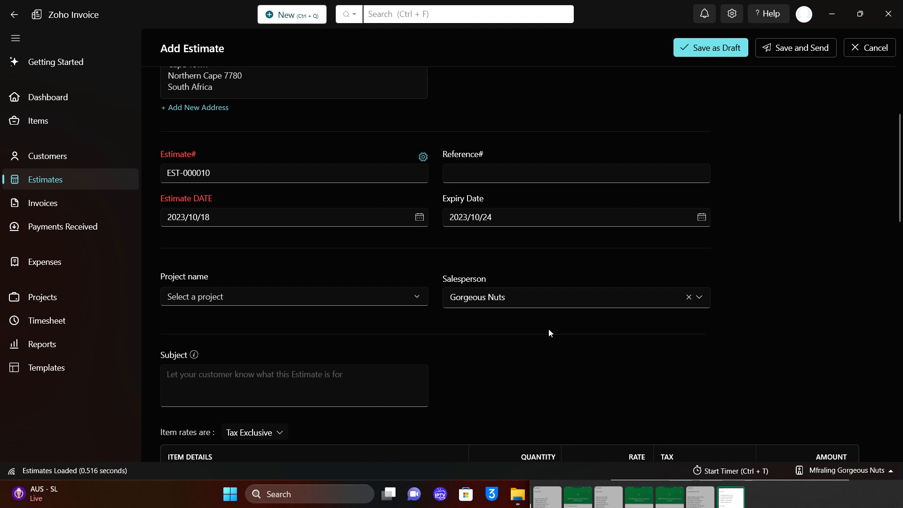
pyautogui.click(701, 217)
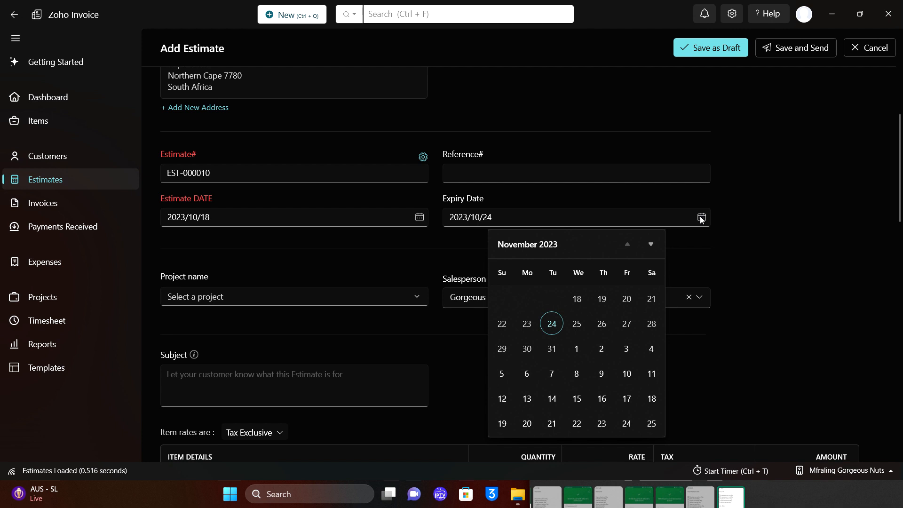
pyautogui.click(577, 323)
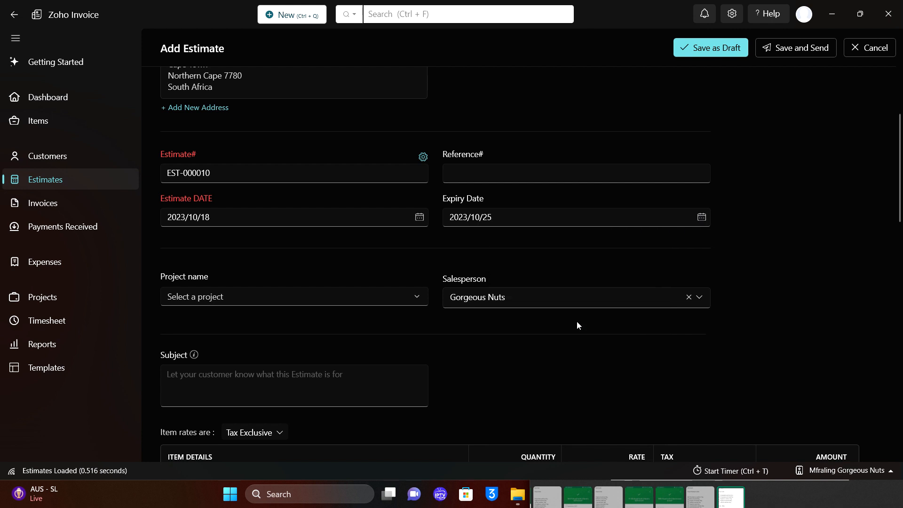
pyautogui.click(701, 217)
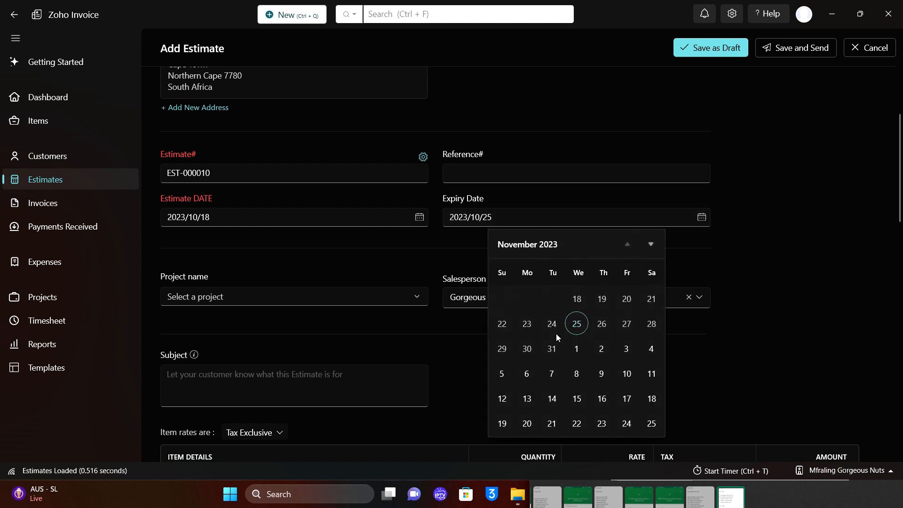
pyautogui.click(577, 300)
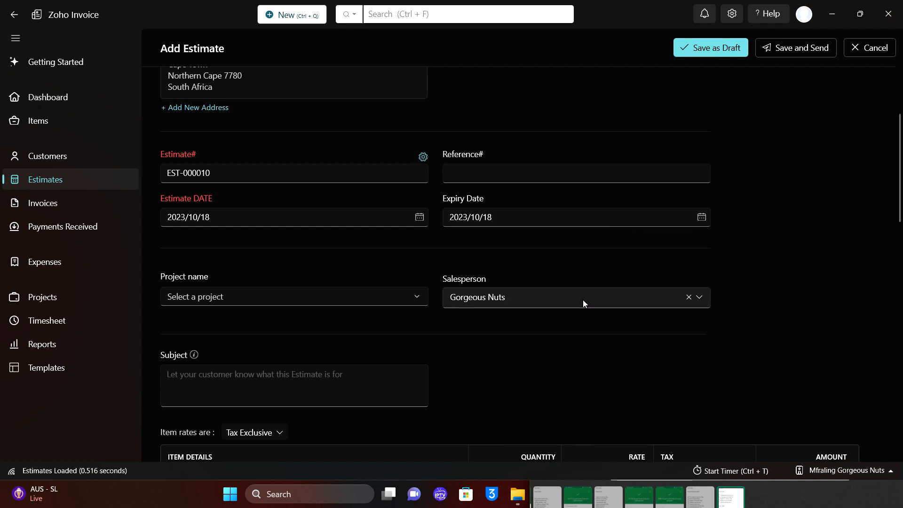
pyautogui.scroll(3, 583, 300)
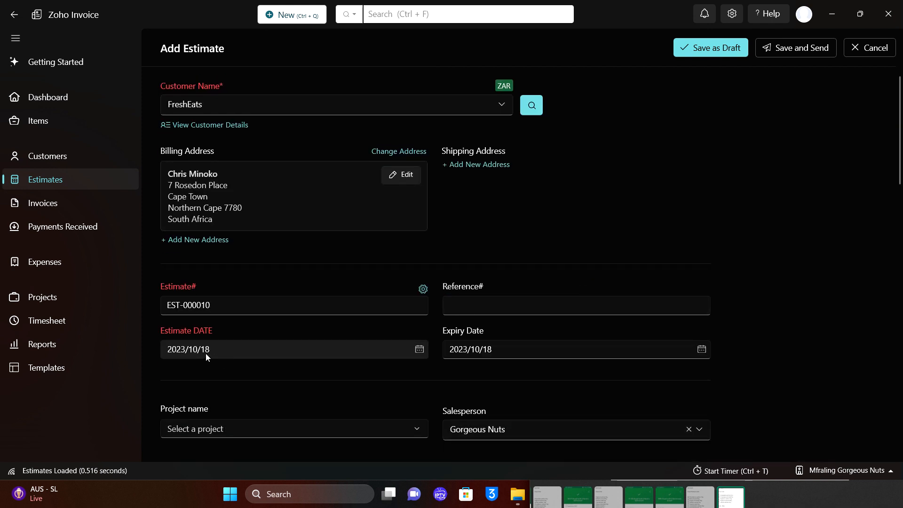
pyautogui.scroll(-6, 512, 350)
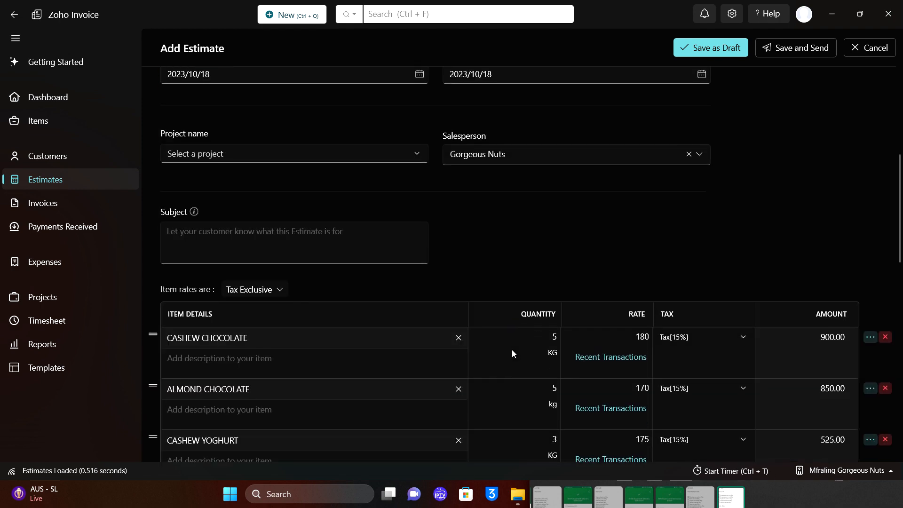
pyautogui.scroll(-10, 512, 349)
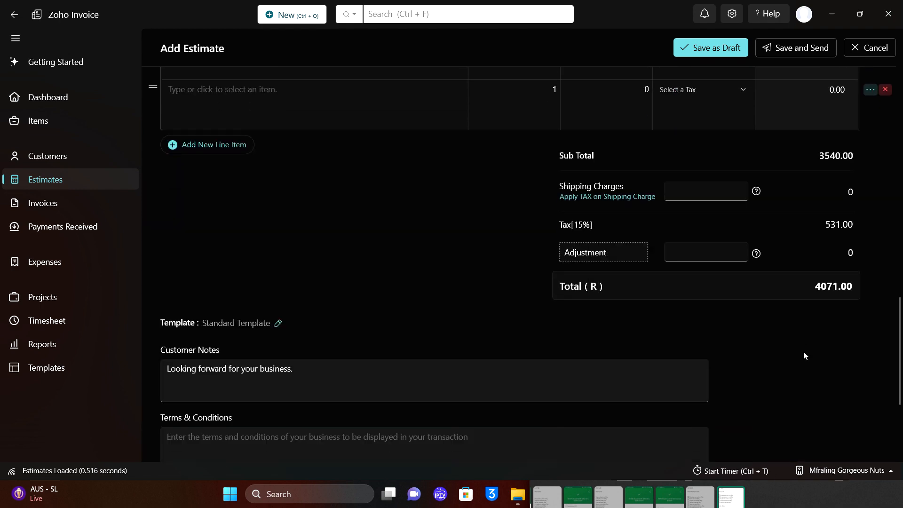
pyautogui.scroll(20, 803, 351)
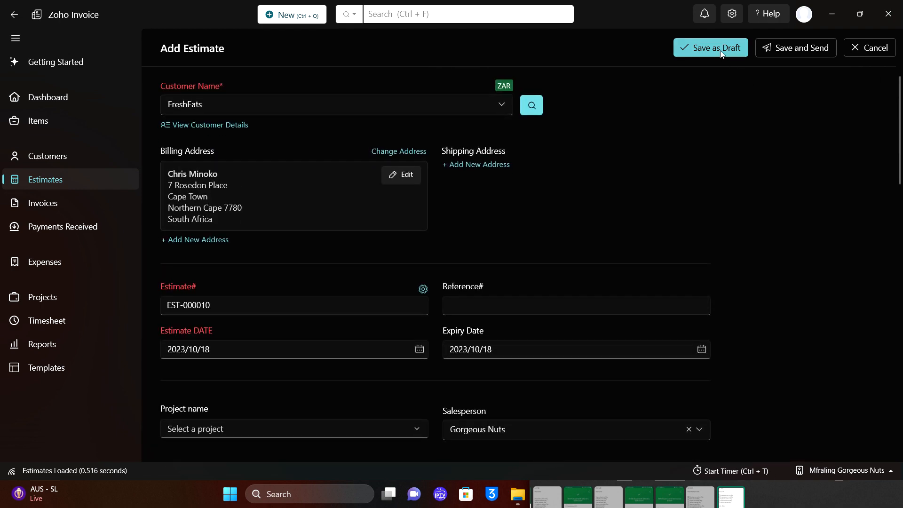
pyautogui.click(723, 53)
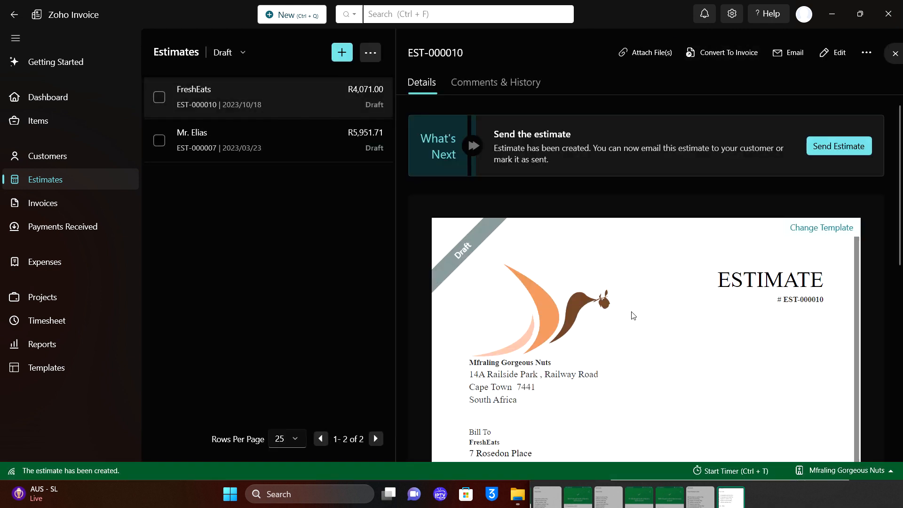
pyautogui.scroll(-10, 633, 316)
pyautogui.scroll(10, 633, 315)
# Email EST-000010 to FreshEats so it shows as Sent, then switch to Edge.
pyautogui.click(841, 151)
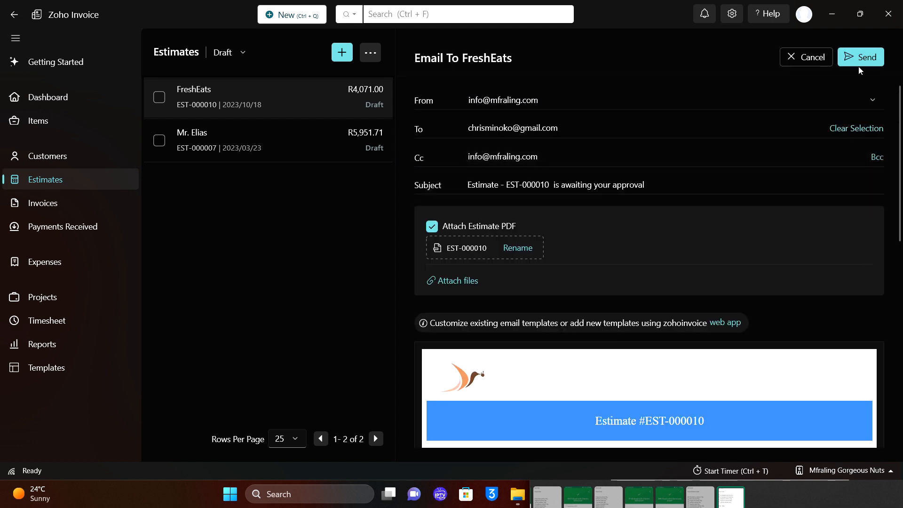
pyautogui.click(860, 59)
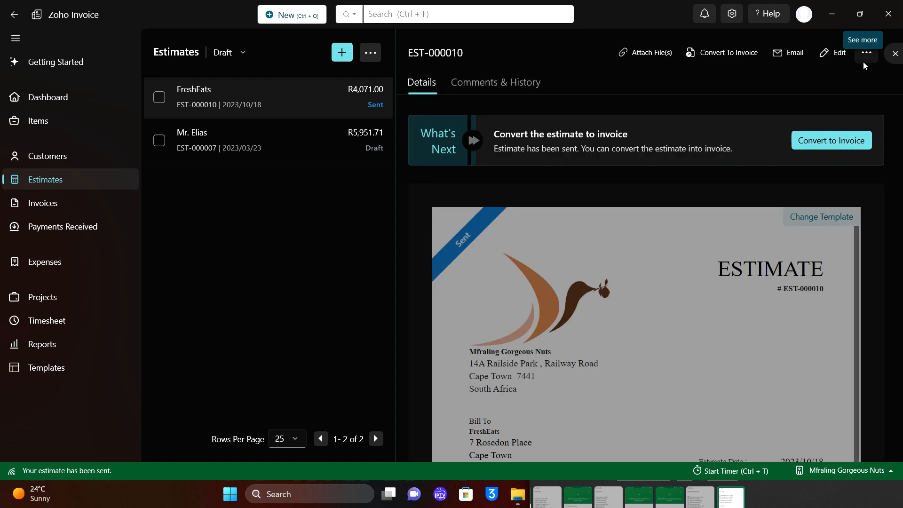
pyautogui.click(866, 53)
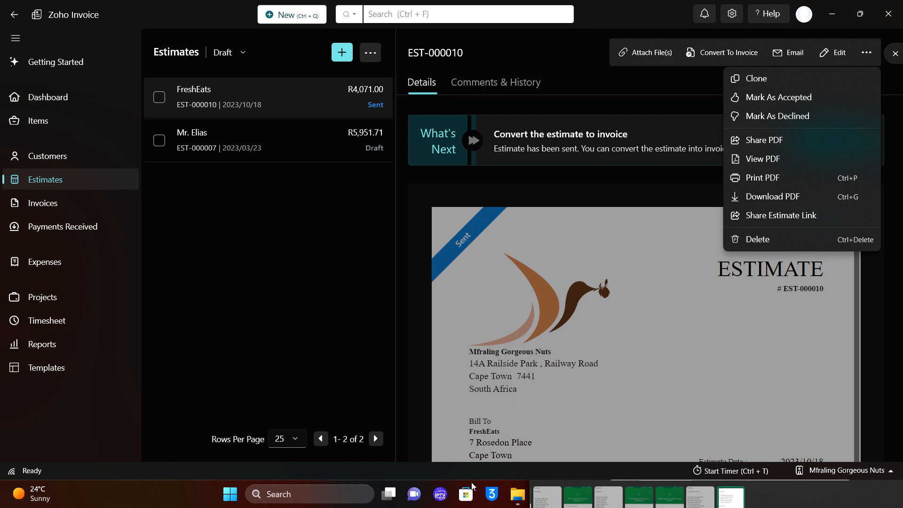
pyautogui.press('Escape')
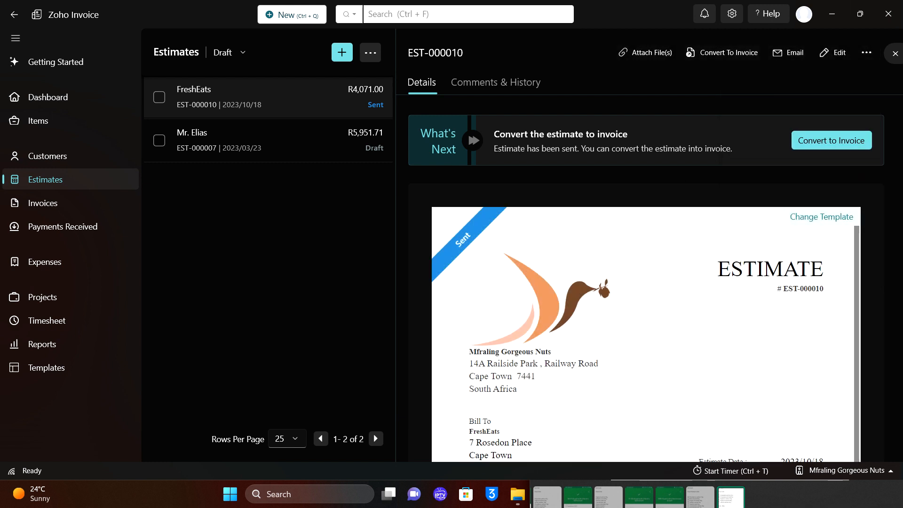
pyautogui.hotkey('alt', 'Tab')
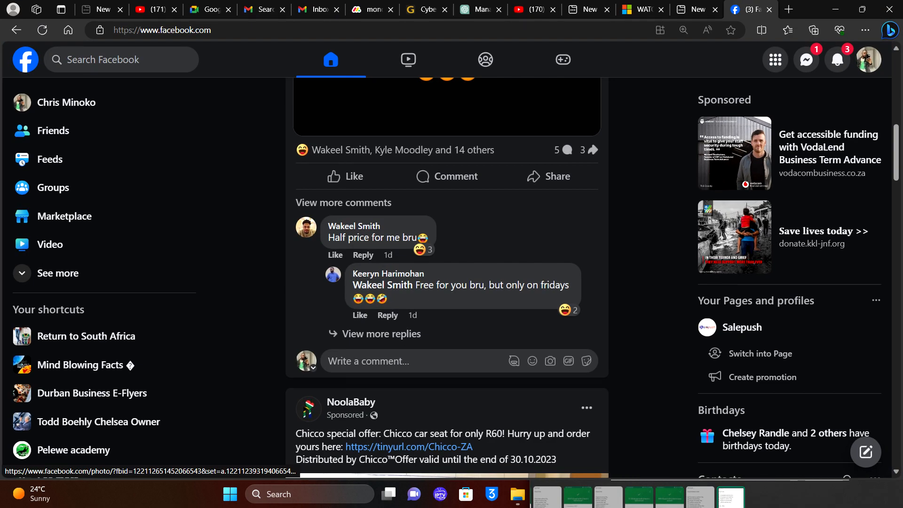
# Load google.com in a new Edge tab and switch to the estimate-receiving Google account.
pyautogui.click(795, 11)
pyautogui.click(796, 10)
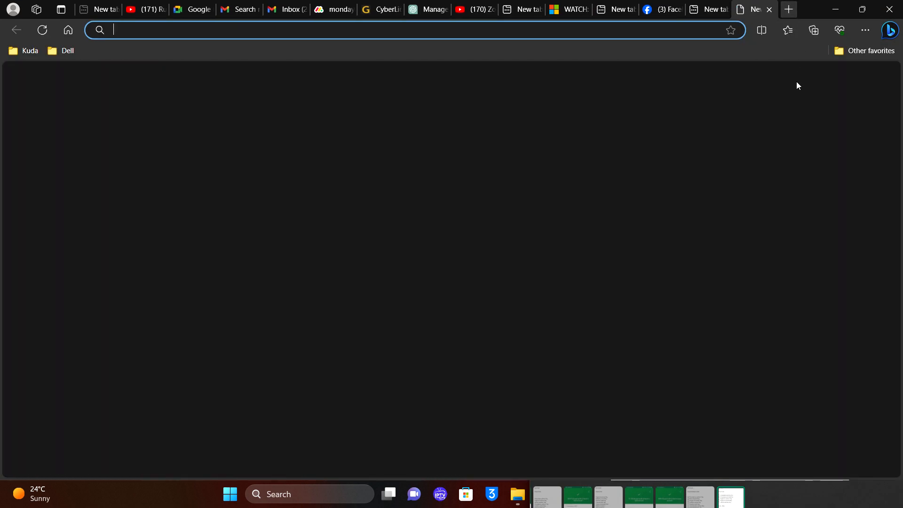
pyautogui.write('google.com')
pyautogui.press('Return')
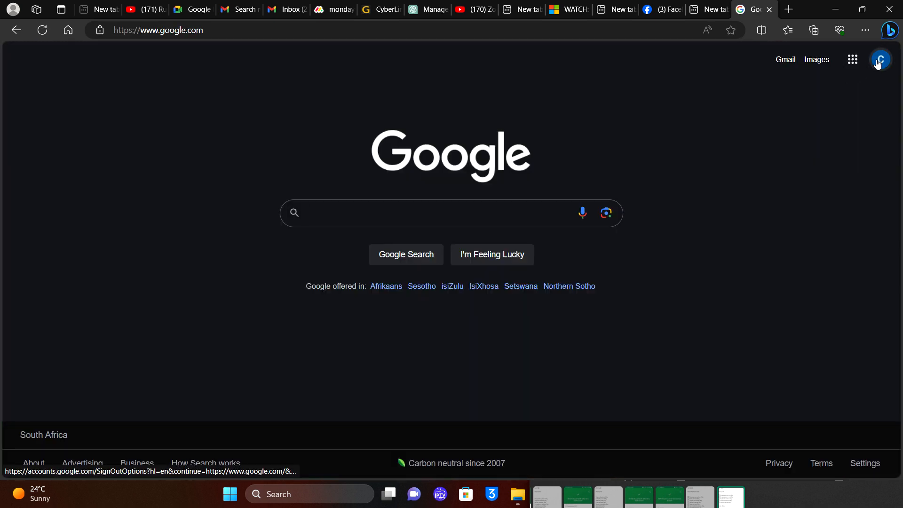
pyautogui.click(878, 63)
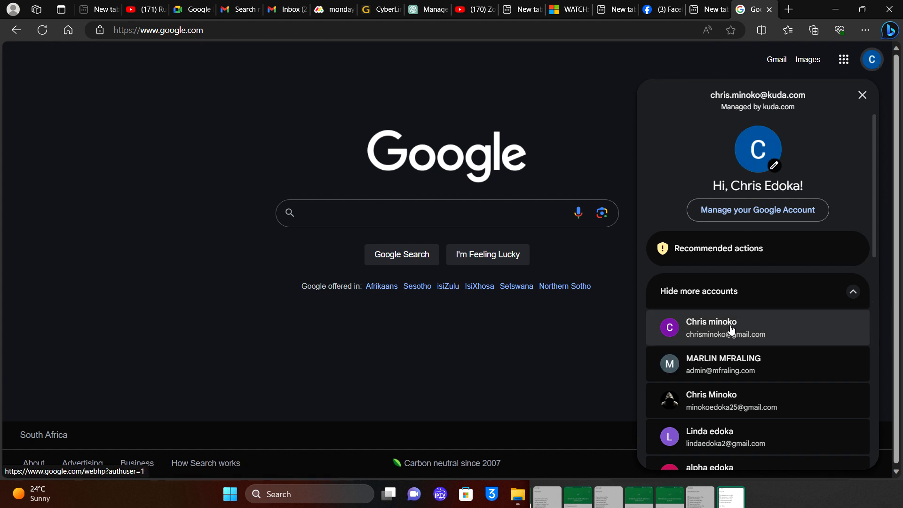
pyautogui.click(734, 329)
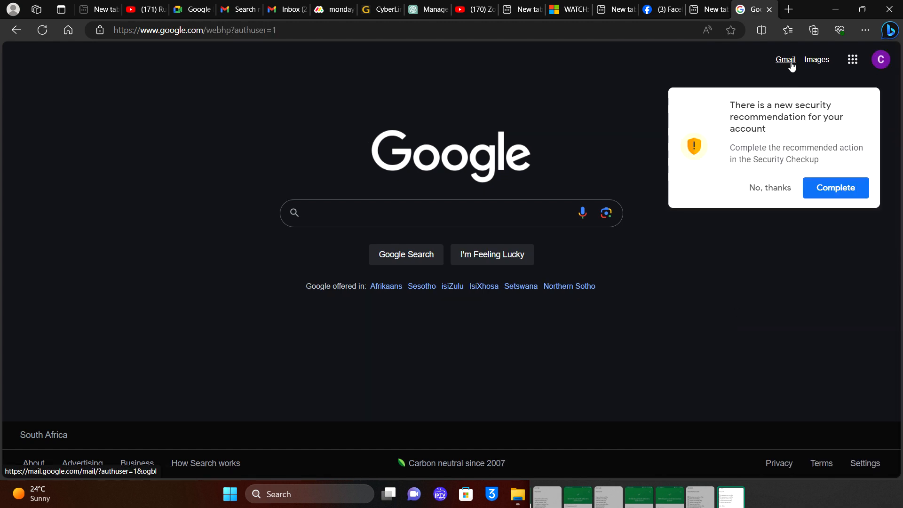
# Open the received EST-000010 estimate email in Gmail.
pyautogui.click(792, 67)
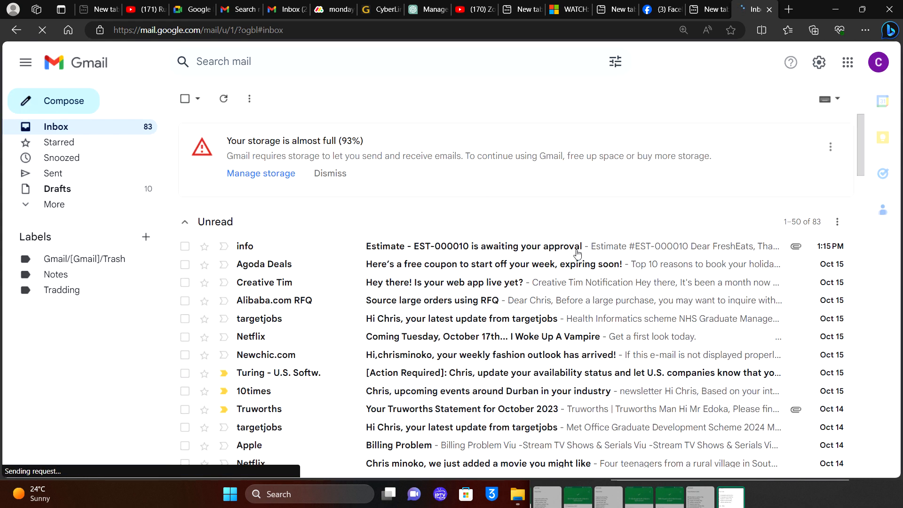
pyautogui.click(537, 249)
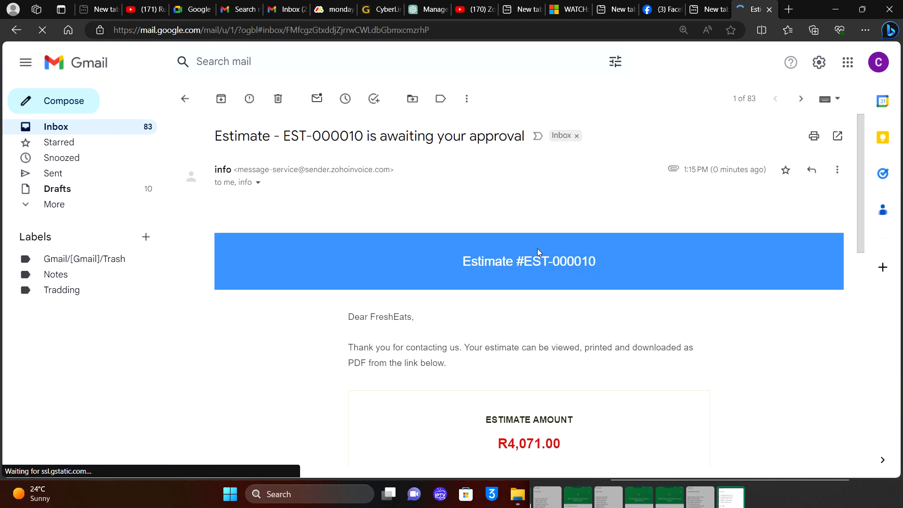
pyautogui.scroll(-6, 434, 258)
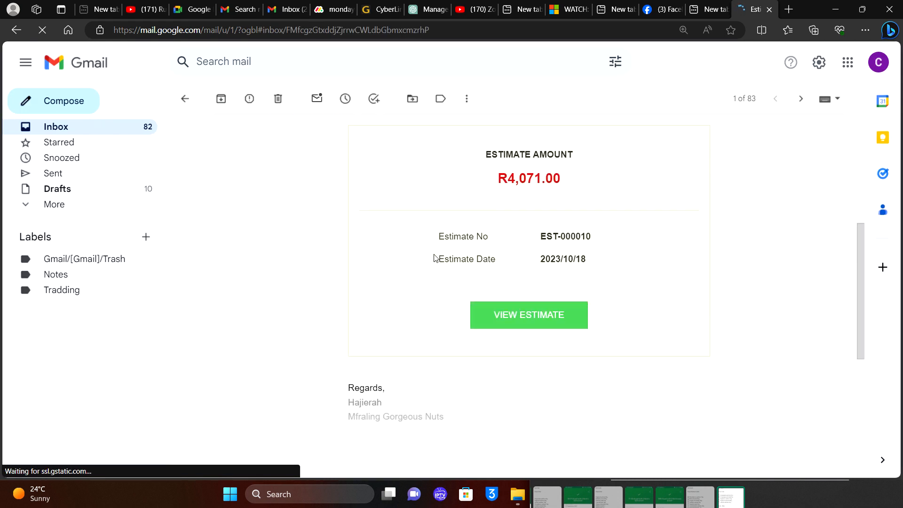
# Review the R4,071.00 estimate online, then close it to return to the email.
pyautogui.click(490, 317)
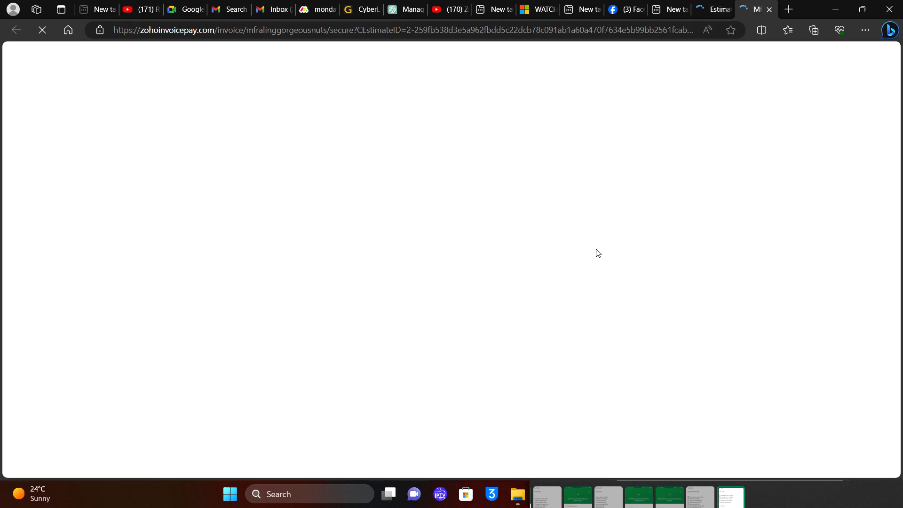
pyautogui.scroll(-6, 596, 252)
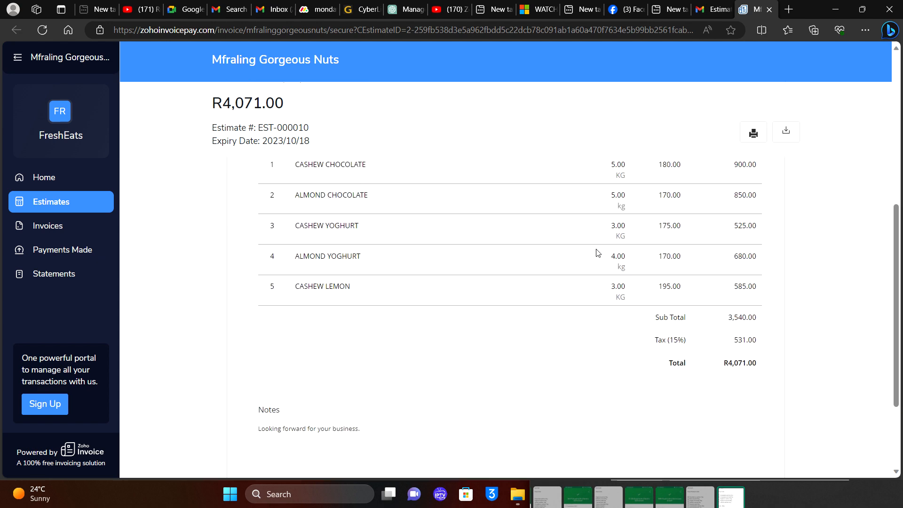
pyautogui.scroll(5, 596, 252)
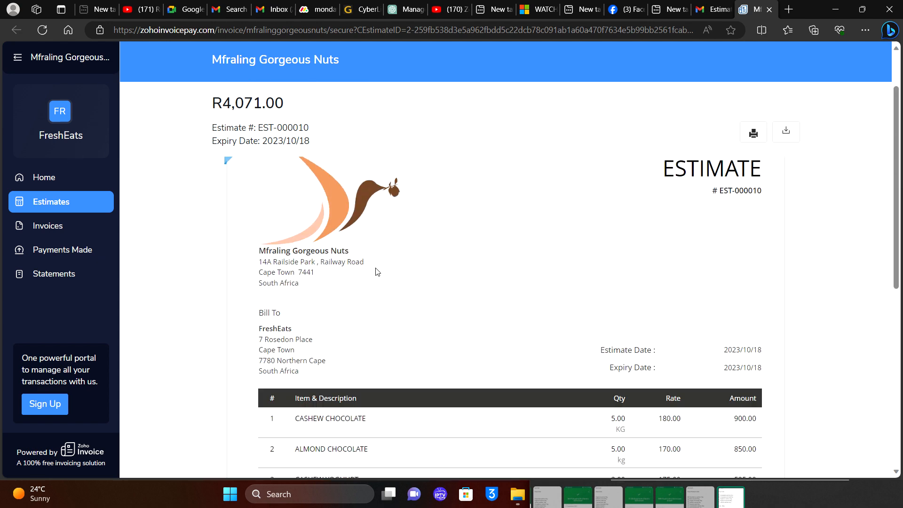
pyautogui.scroll(-6, 376, 271)
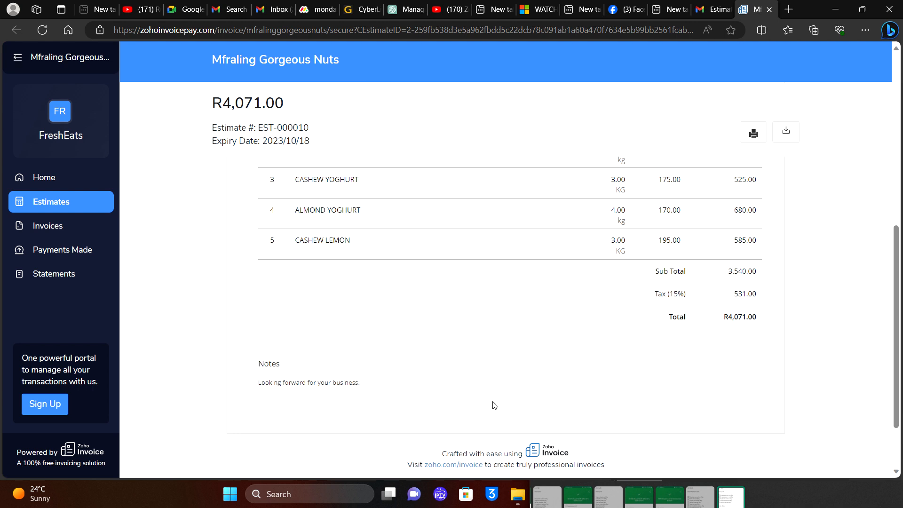
pyautogui.scroll(7, 494, 405)
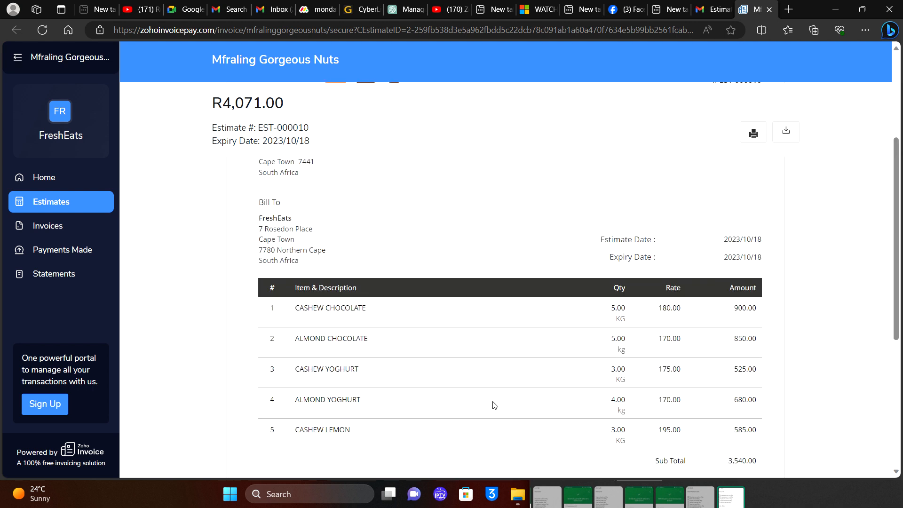
pyautogui.click(769, 10)
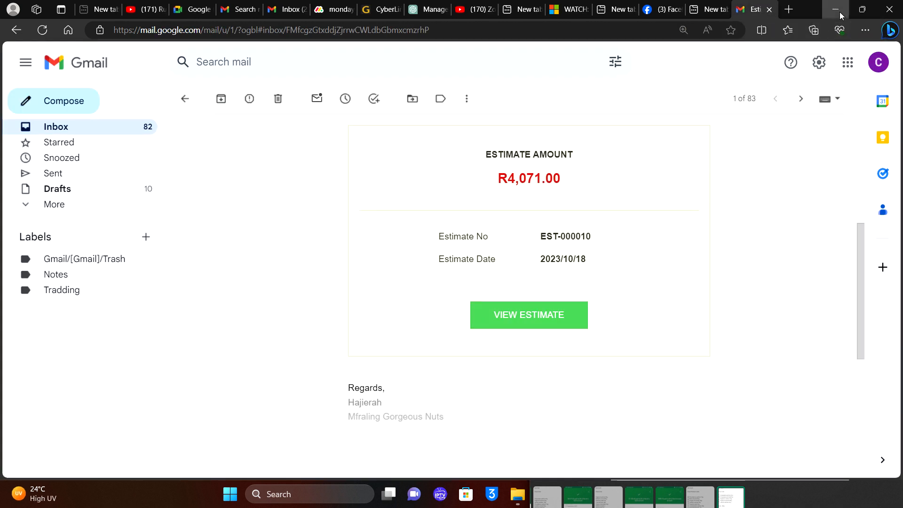
# Convert EST-000010 to invoice INV-000365 and email it to FreshEats, marking it Sent.
pyautogui.click(840, 15)
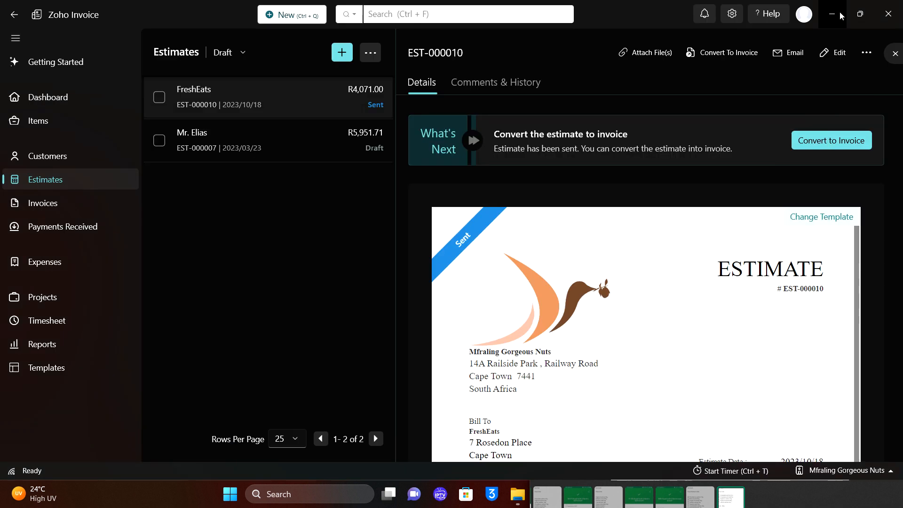
pyautogui.click(719, 52)
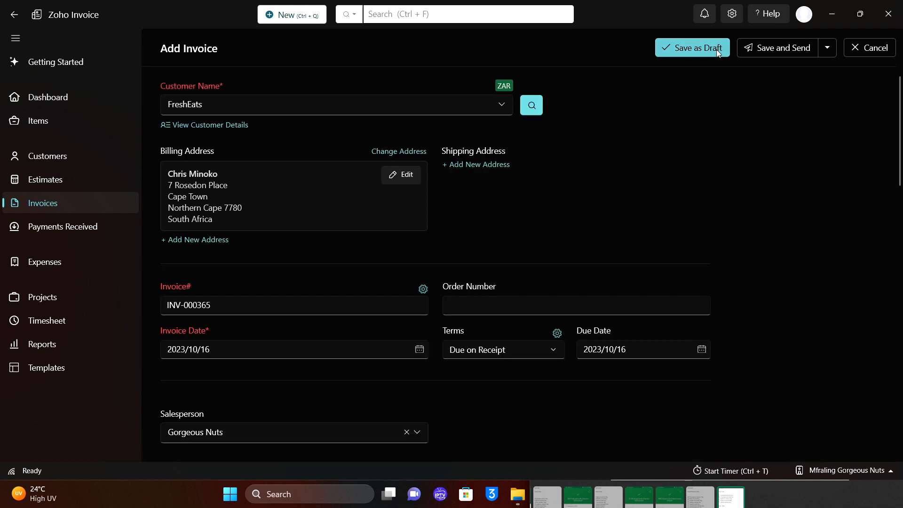
pyautogui.click(749, 52)
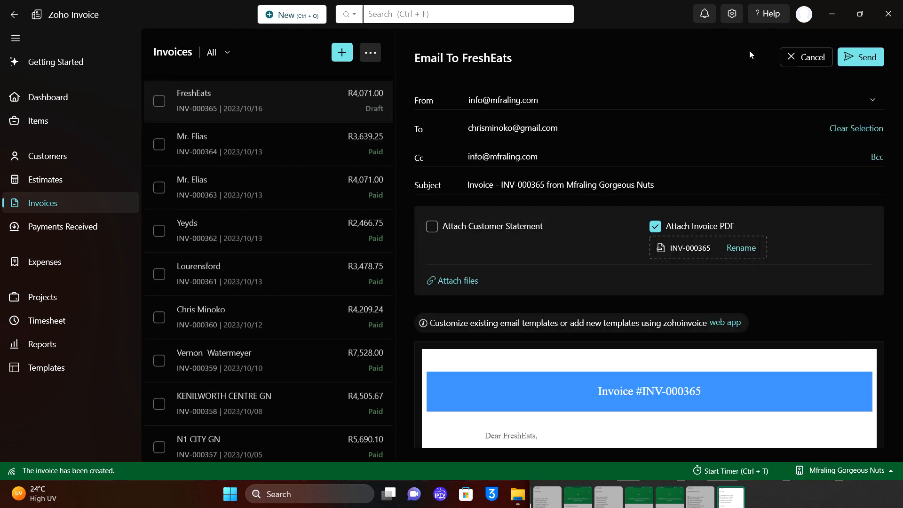
pyautogui.scroll(-4, 516, 273)
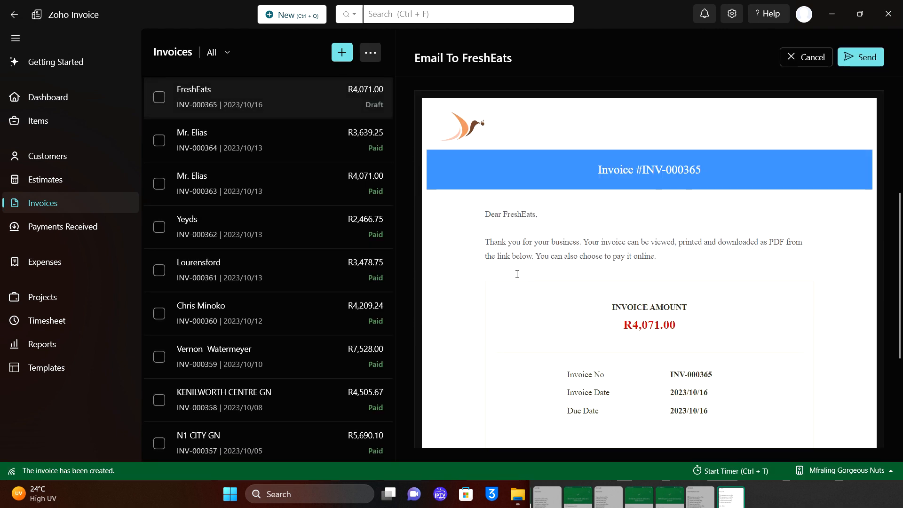
pyautogui.click(862, 58)
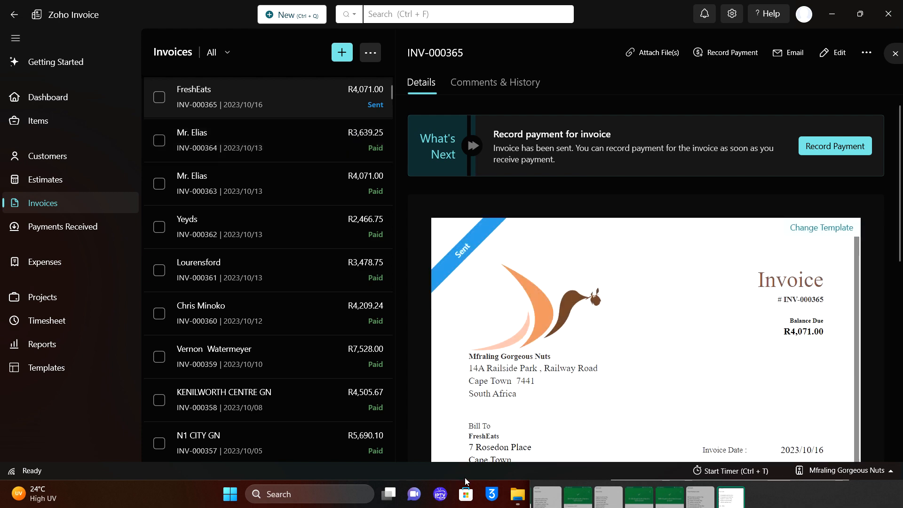
# Check the INV-000365 email for R4,071.00 and its INV-000365.pdf attachment, then minimise the browser.
pyautogui.hotkey('alt', 'Tab')
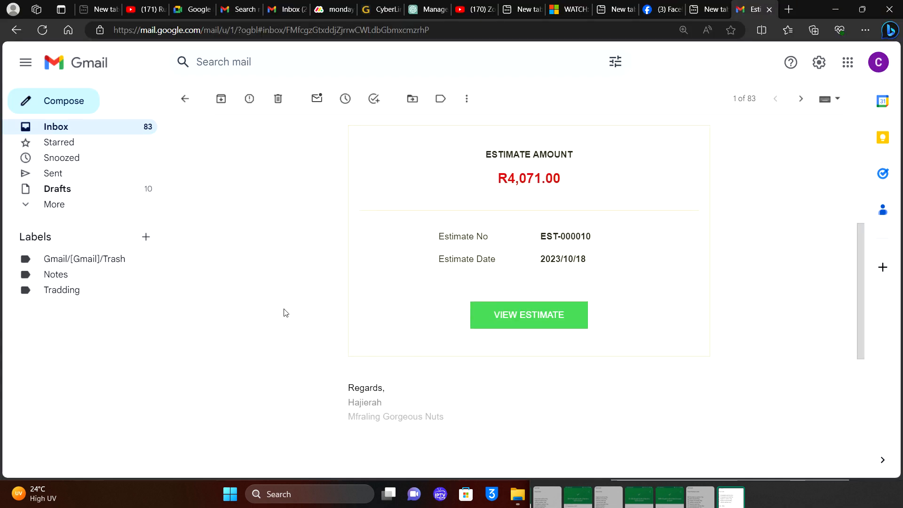
pyautogui.click(136, 131)
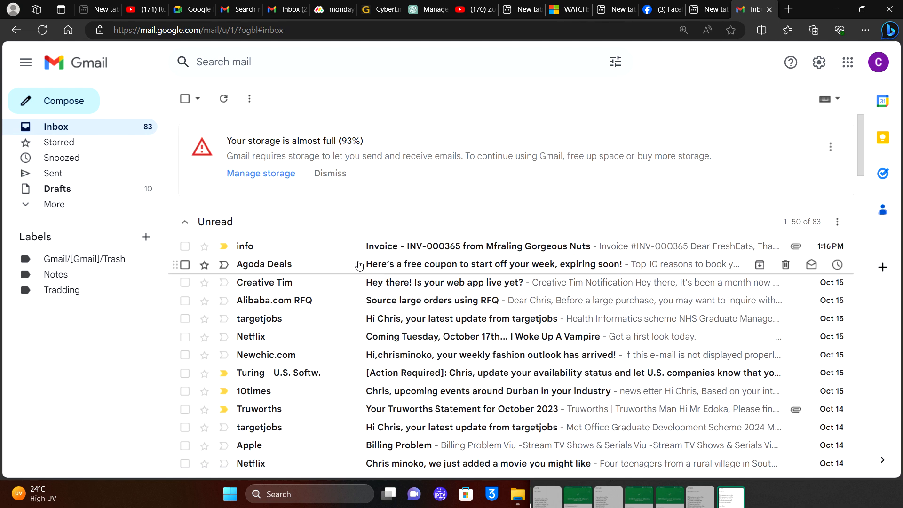
pyautogui.click(334, 254)
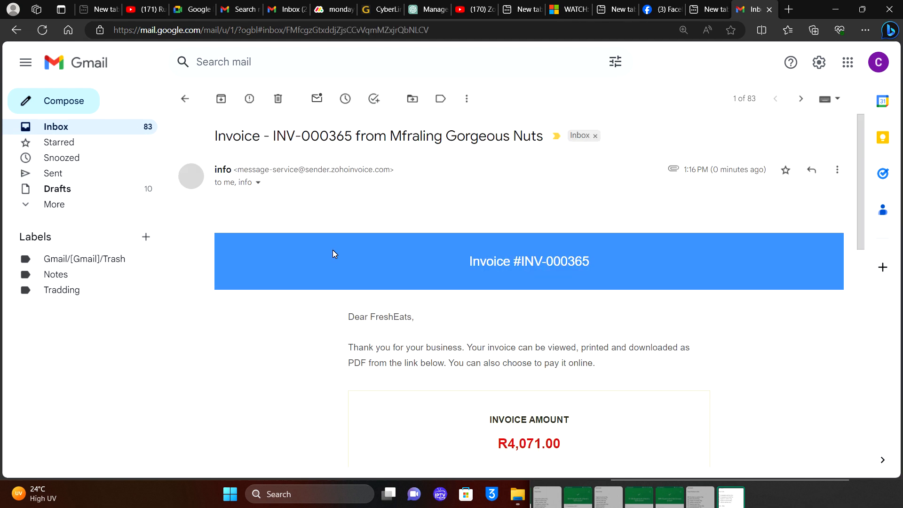
pyautogui.scroll(-1, 537, 353)
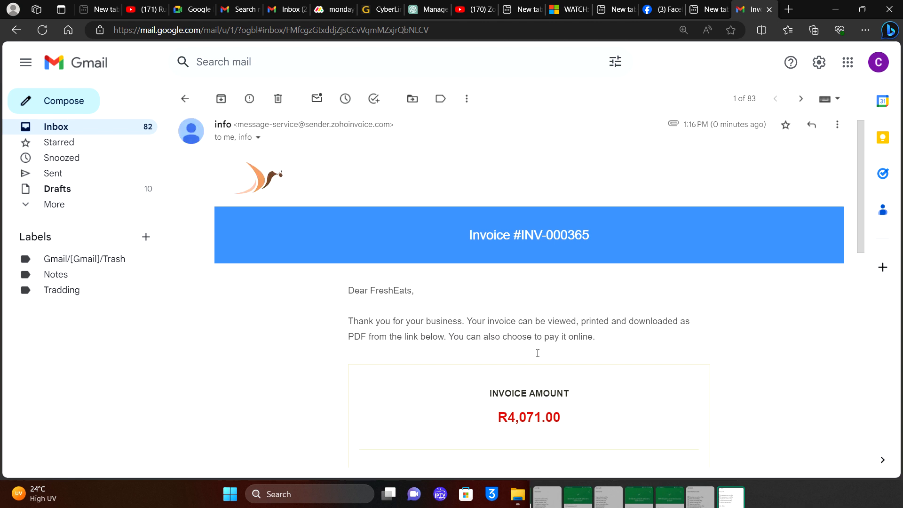
pyautogui.scroll(-5, 538, 353)
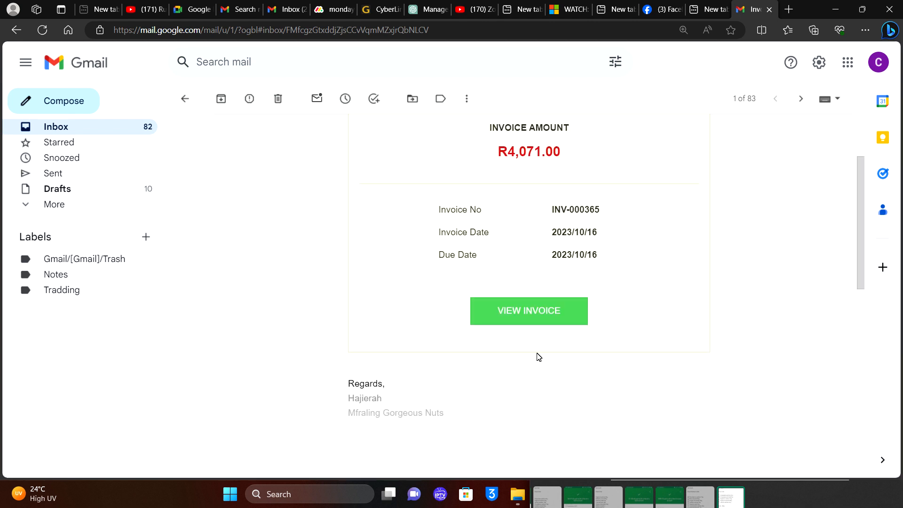
pyautogui.scroll(-2, 539, 356)
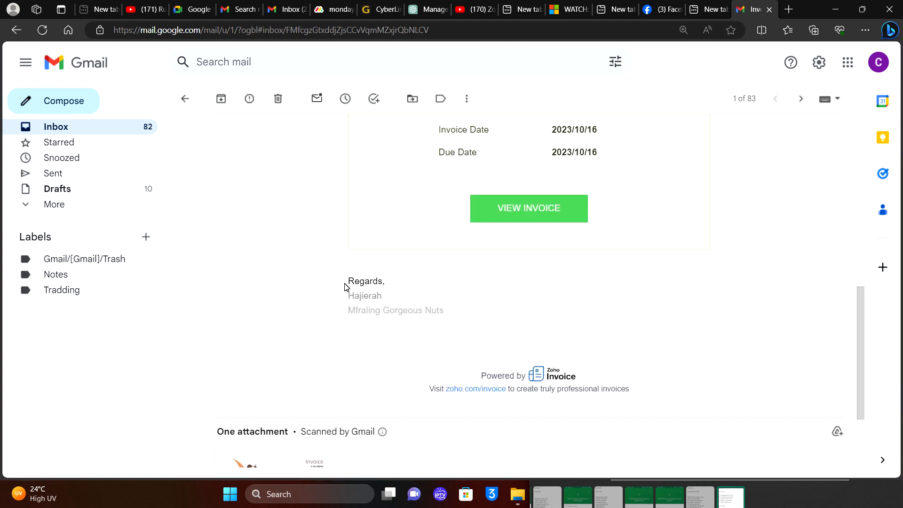
pyautogui.scroll(-4, 269, 303)
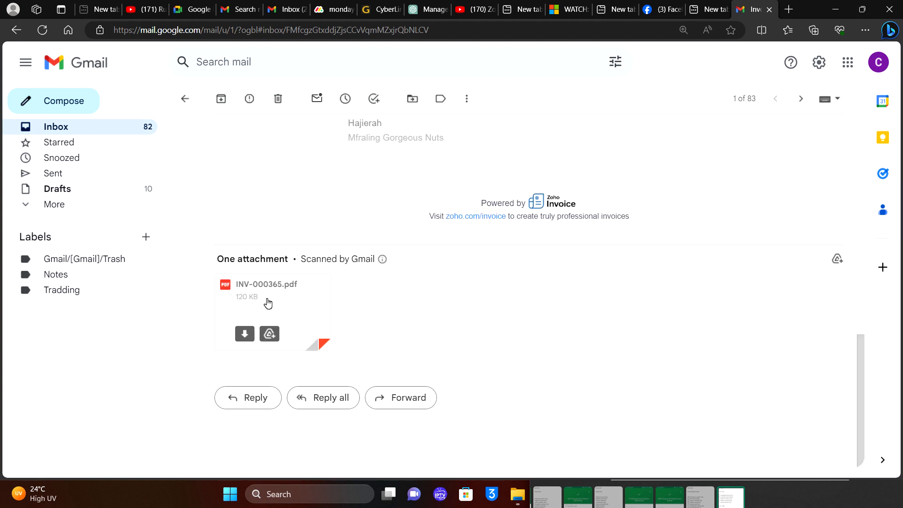
pyautogui.click(834, 11)
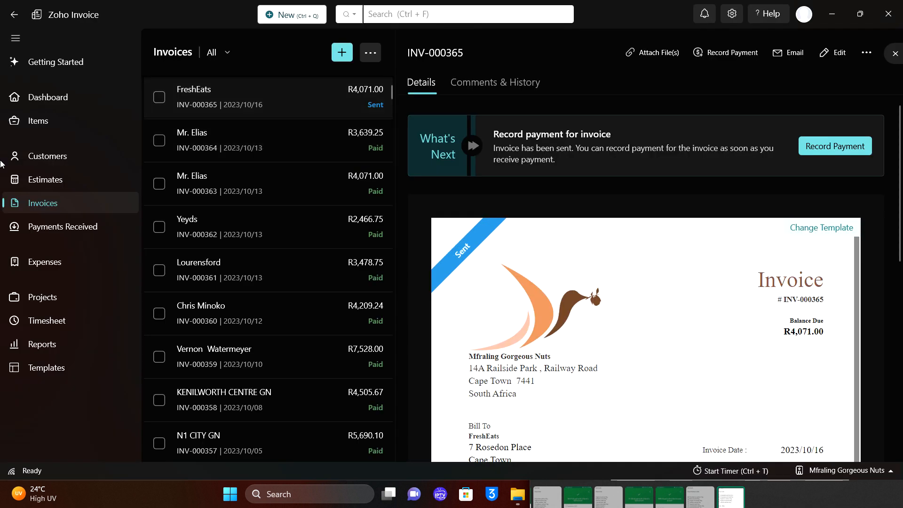
# Record a R4,071.00 cash payment against INV-000365, marking it Paid, and show Payments Received.
pyautogui.click(67, 227)
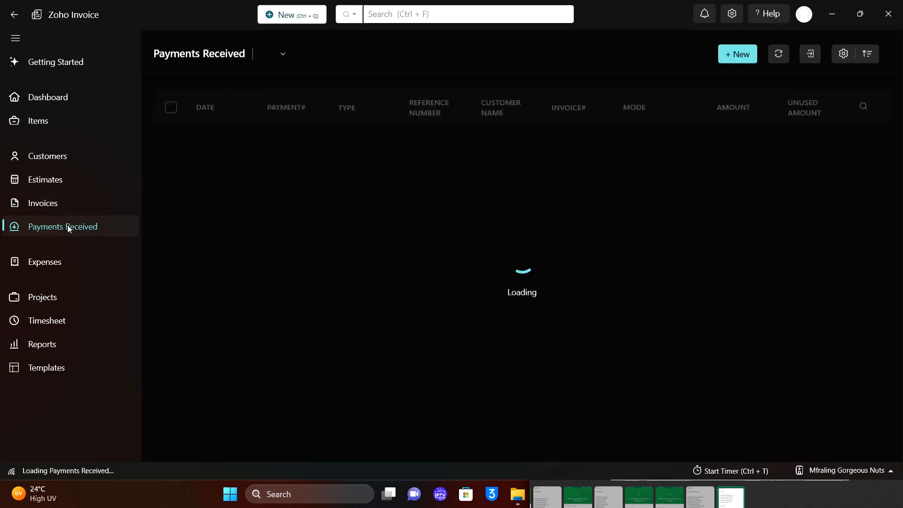
pyautogui.scroll(-15, 241, 263)
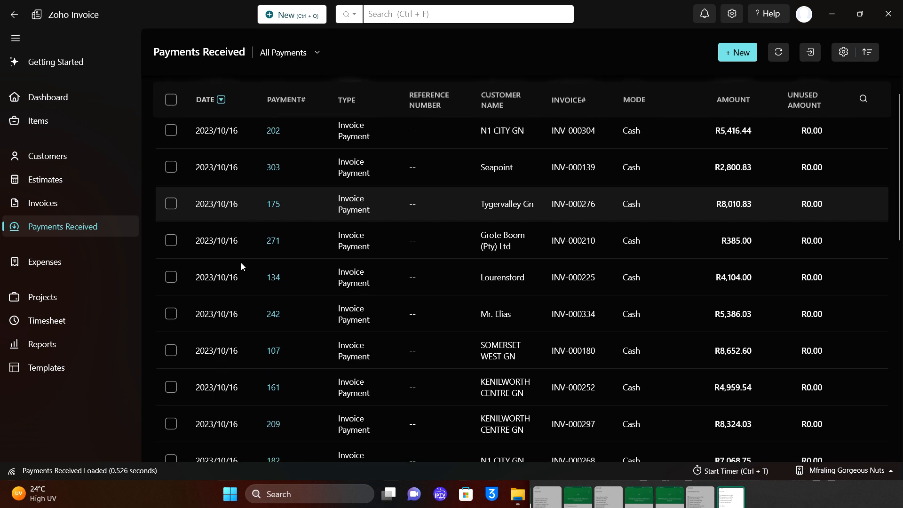
pyautogui.scroll(15, 241, 262)
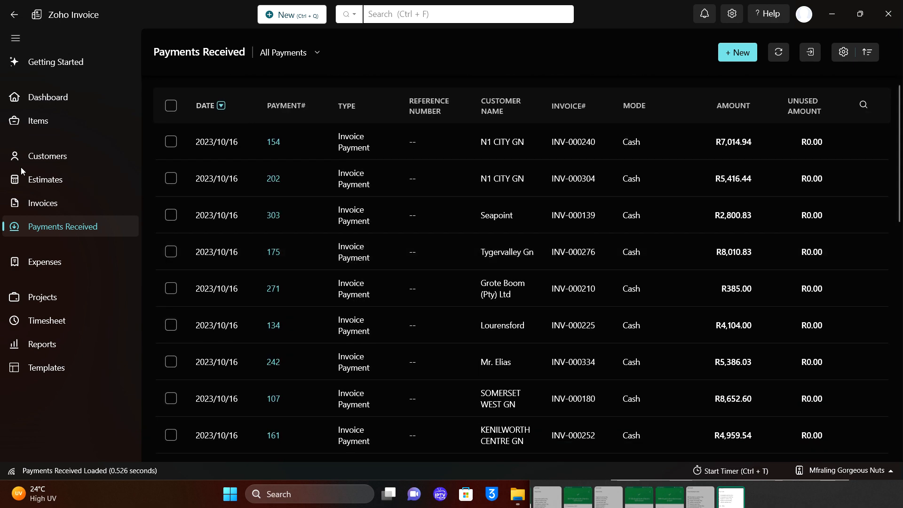
pyautogui.click(51, 212)
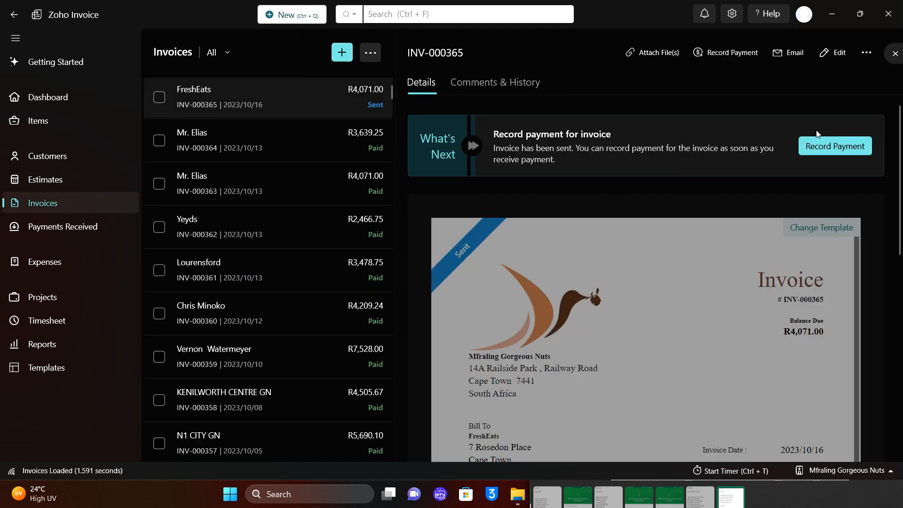
pyautogui.click(829, 139)
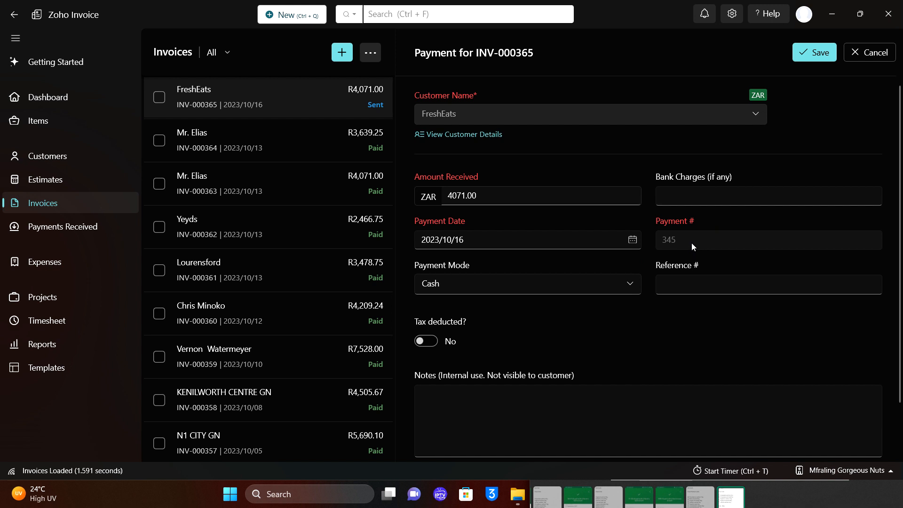
pyautogui.click(516, 191)
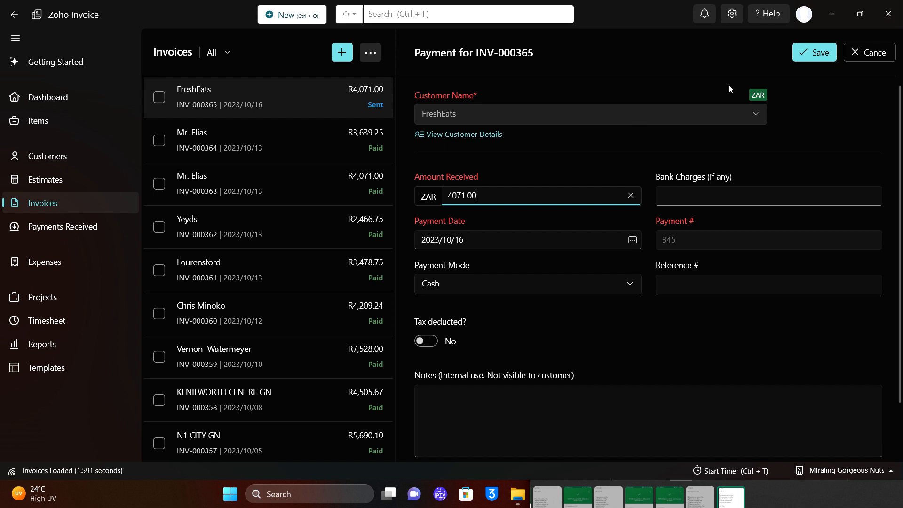
pyautogui.click(812, 59)
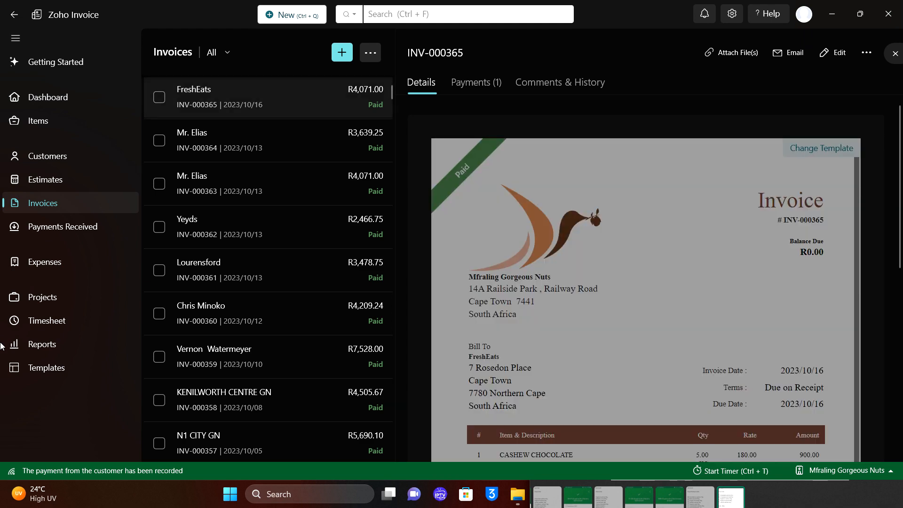
pyautogui.click(75, 235)
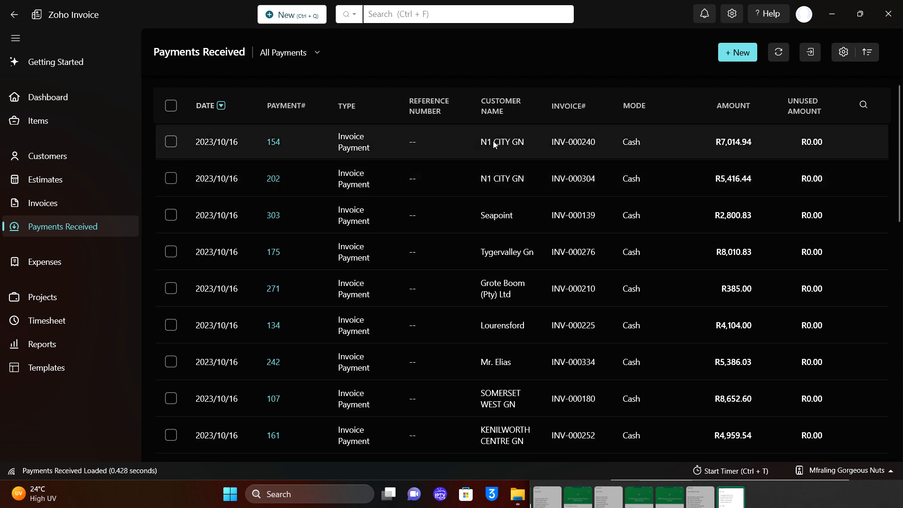
# Sort payments oldest first, search them for 'freshe' (none found), then go to Expenses.
pyautogui.click(224, 109)
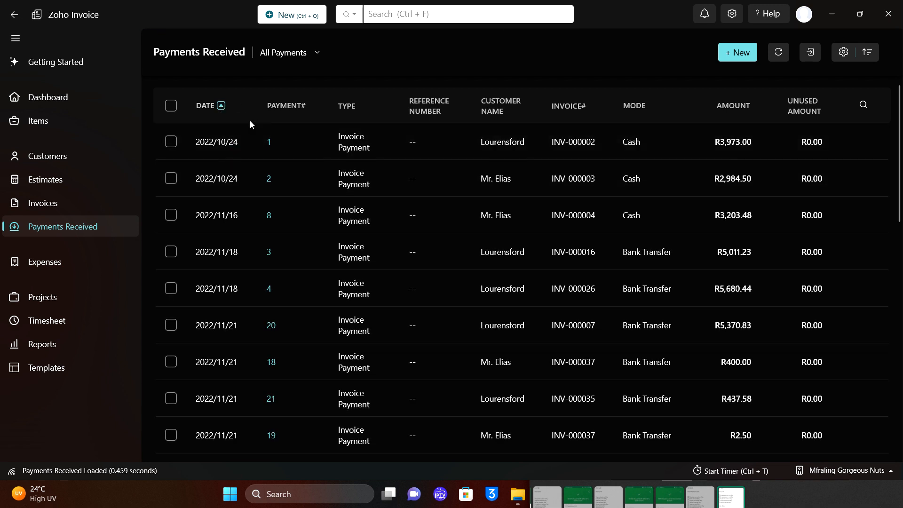
pyautogui.click(393, 13)
pyautogui.write('freshents')
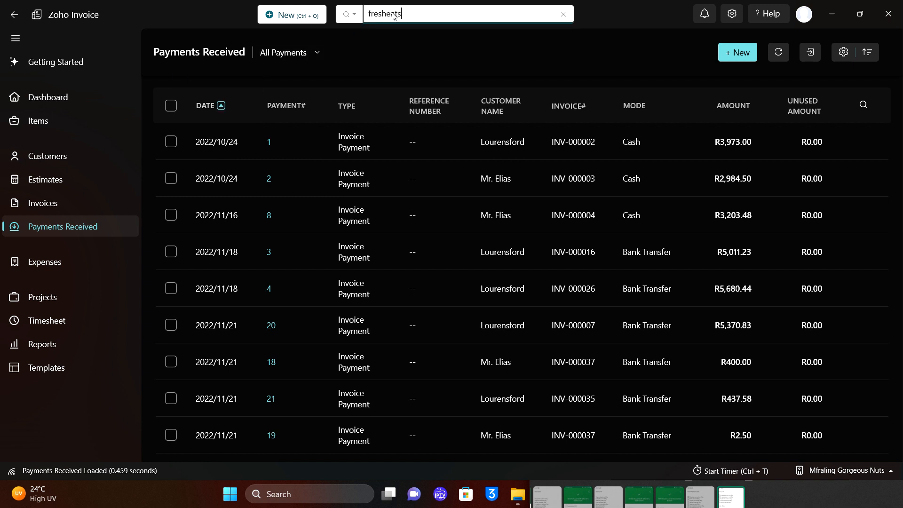
pyautogui.press('Return')
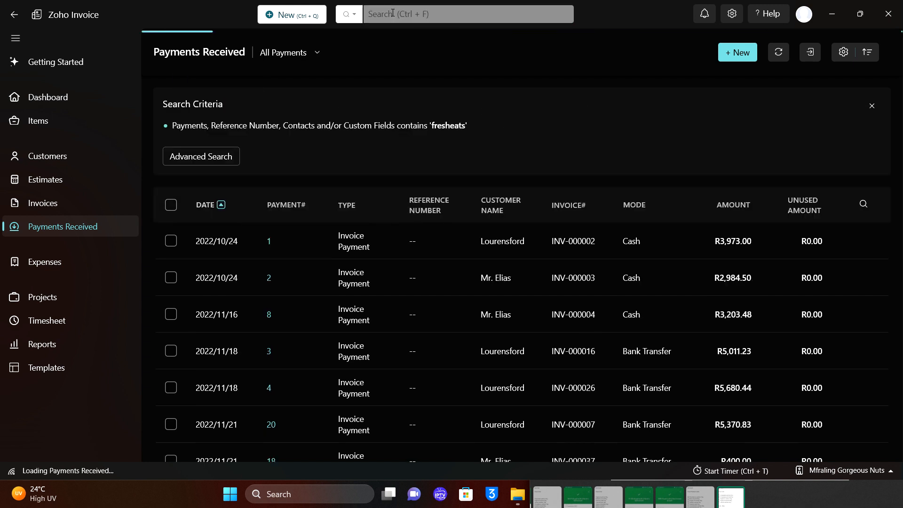
pyautogui.click(441, 18)
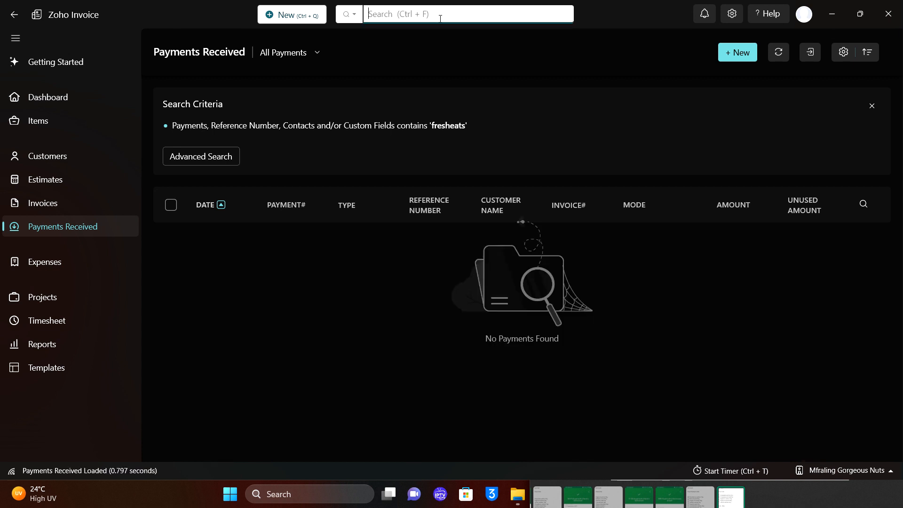
pyautogui.click(91, 227)
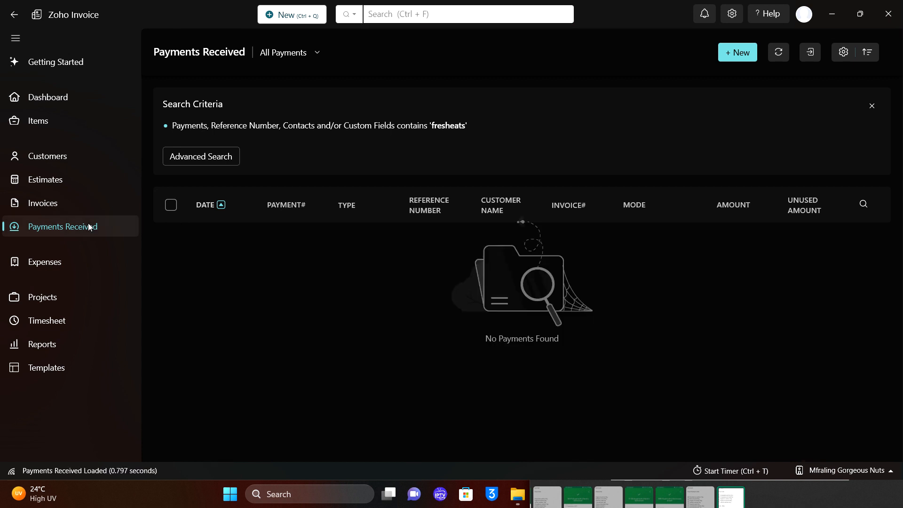
pyautogui.click(69, 267)
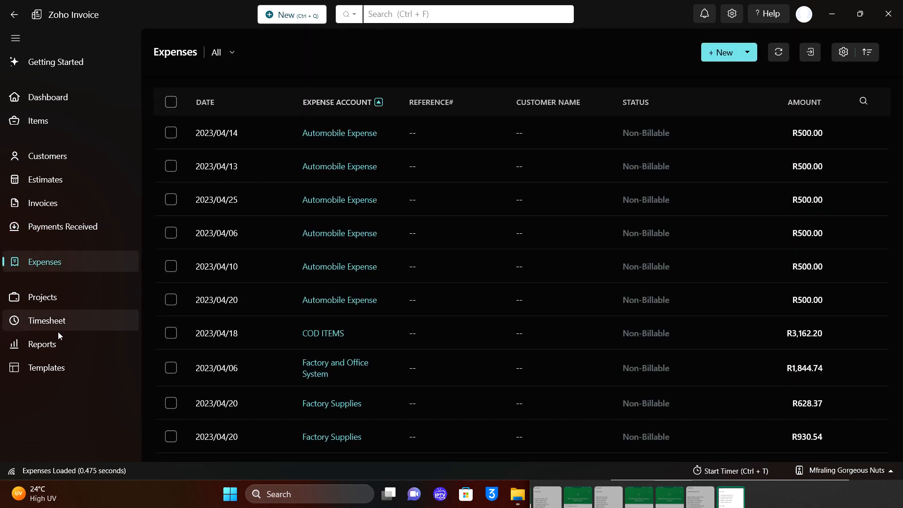
# Show the October 2023 Sales by Customer report, totalling R71,256.66 across 11 customers.
pyautogui.click(53, 346)
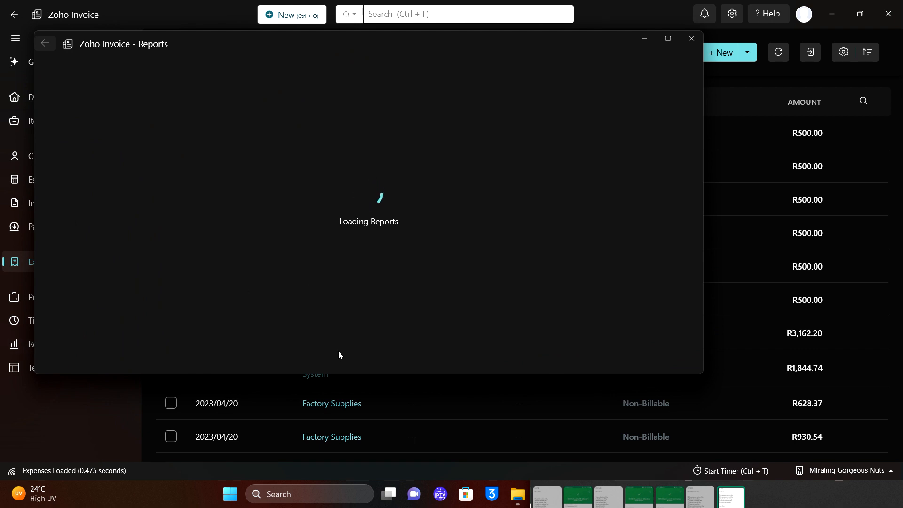
pyautogui.click(670, 41)
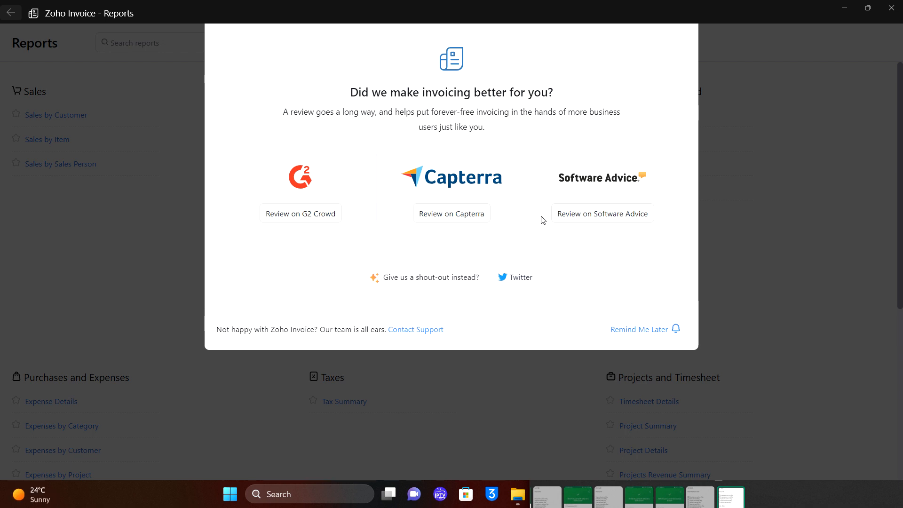
pyautogui.click(636, 331)
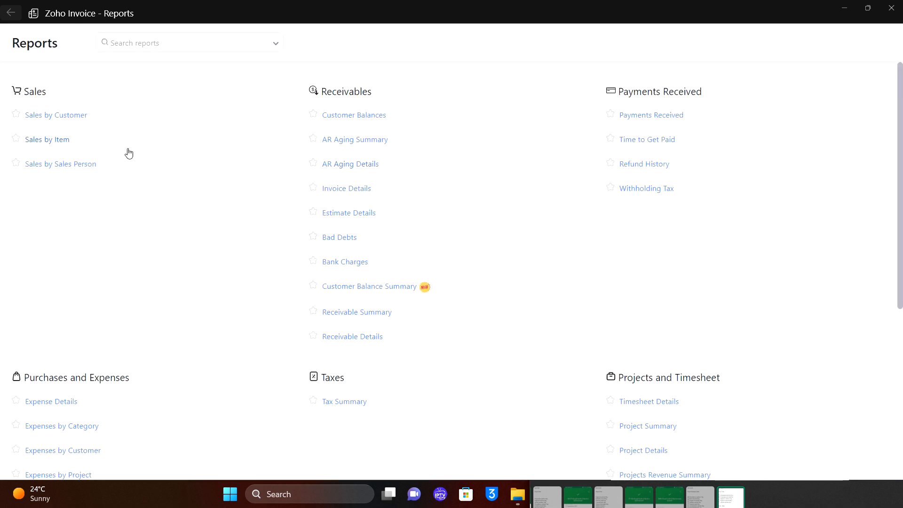
pyautogui.click(65, 120)
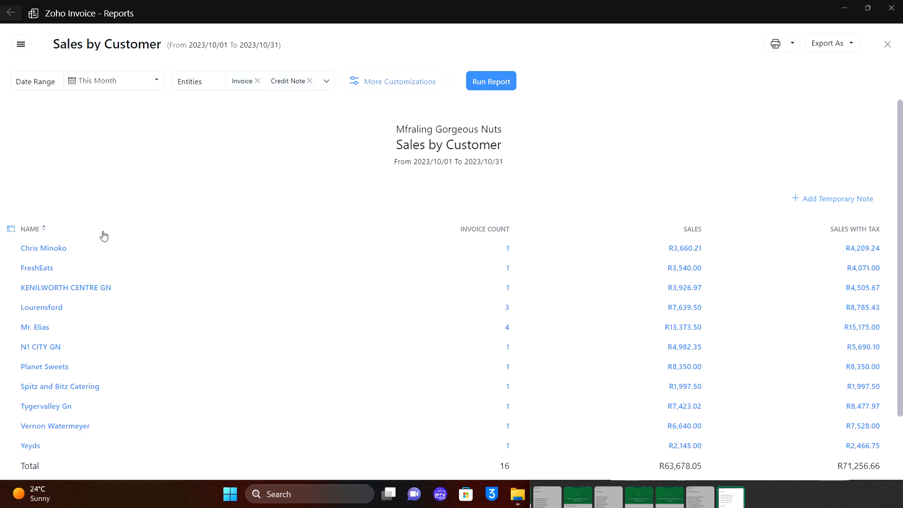
pyautogui.scroll(-2, 285, 309)
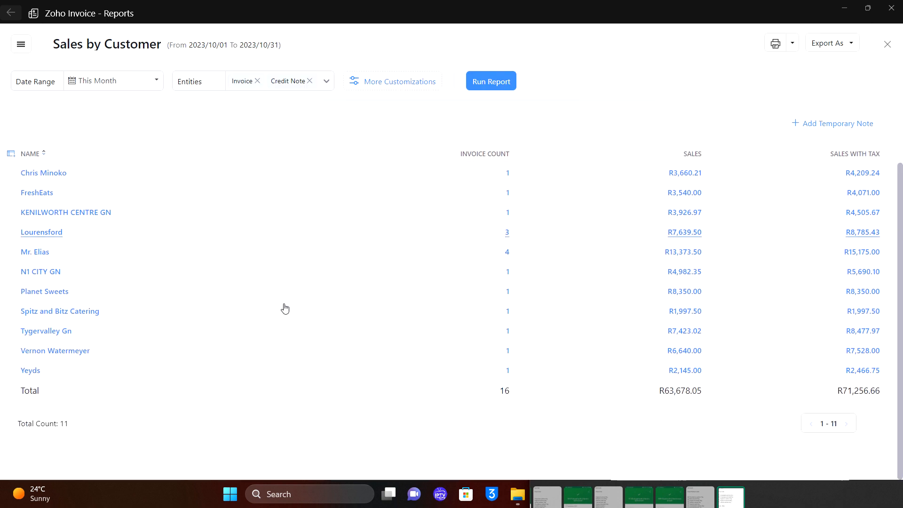
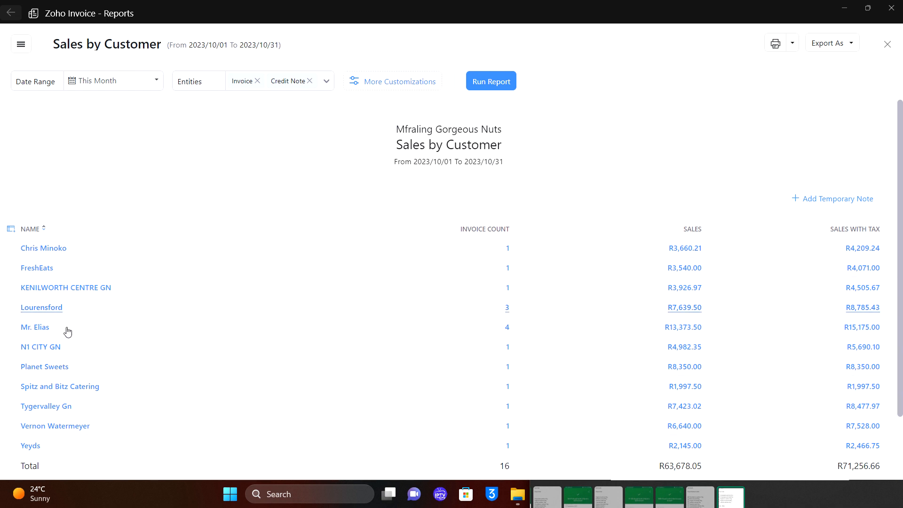
# Run the Sales by Customer report for This Week.
pyautogui.scroll(-1, 37, 346)
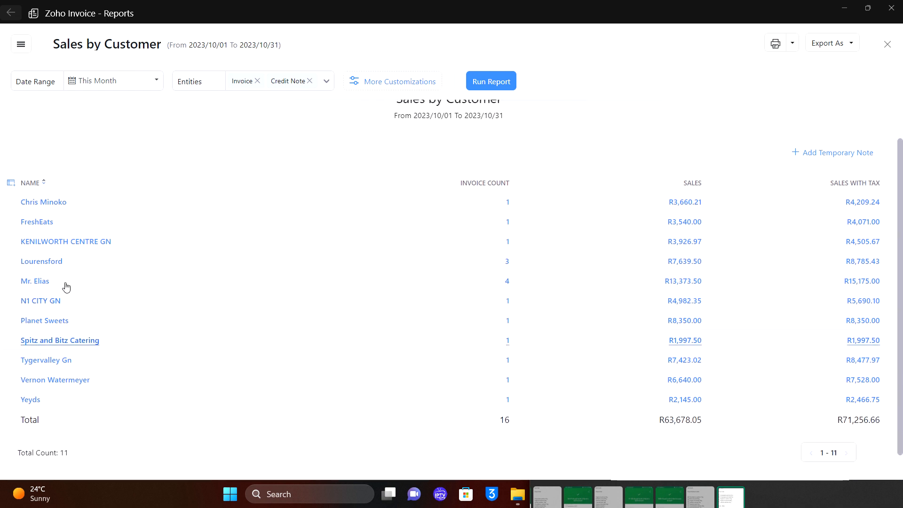
pyautogui.scroll(1, 223, 286)
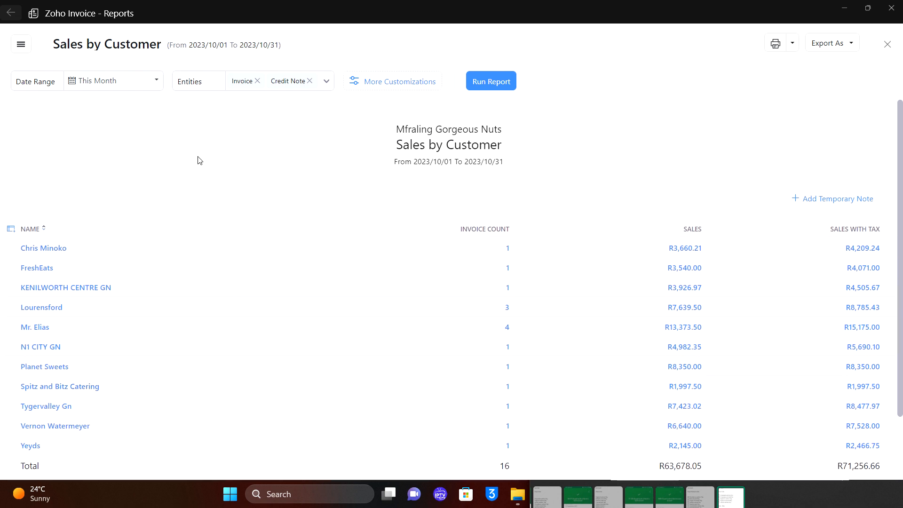
pyautogui.click(161, 86)
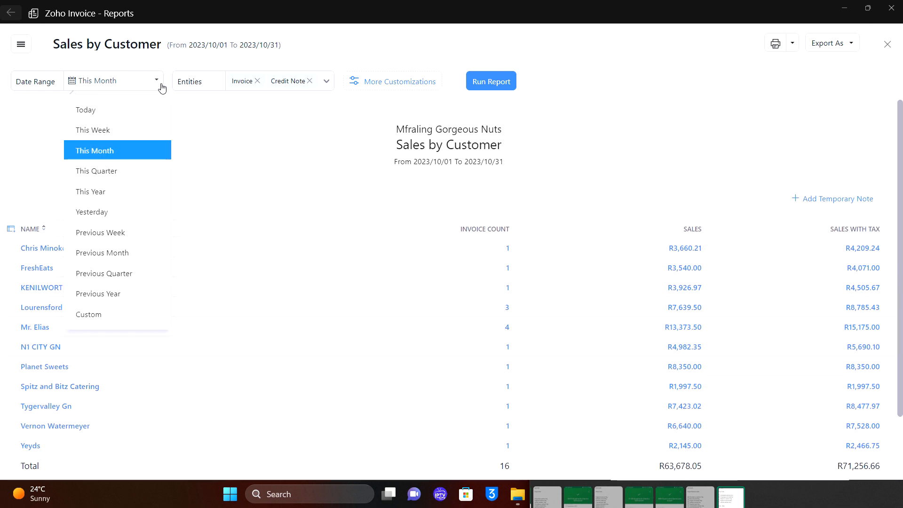
pyautogui.click(136, 129)
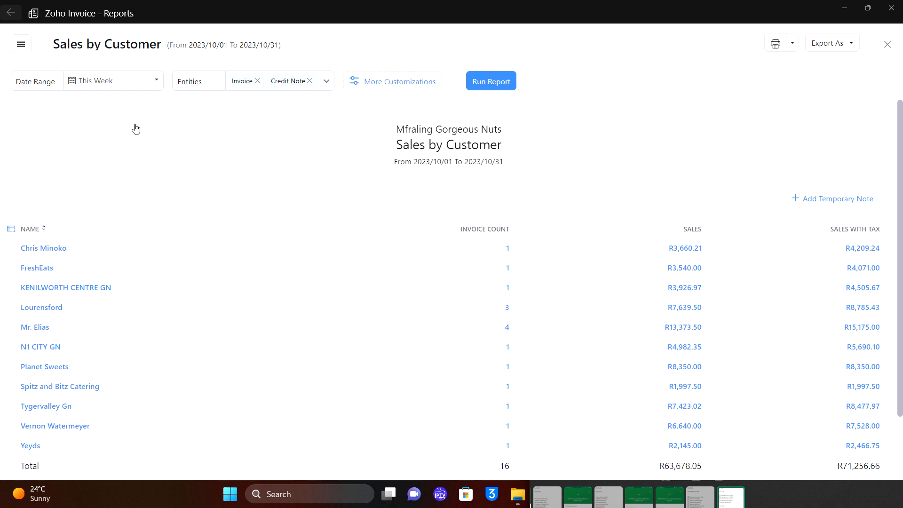
pyautogui.scroll(-2, 135, 128)
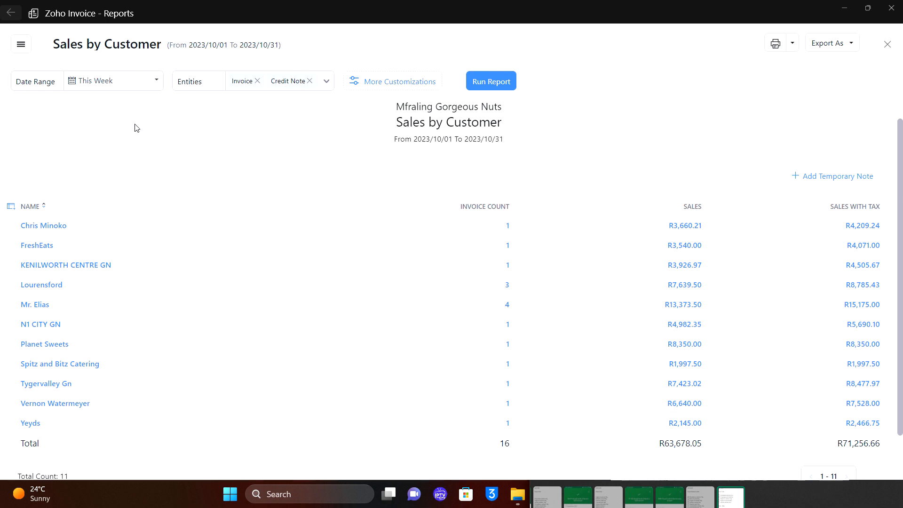
pyautogui.click(489, 87)
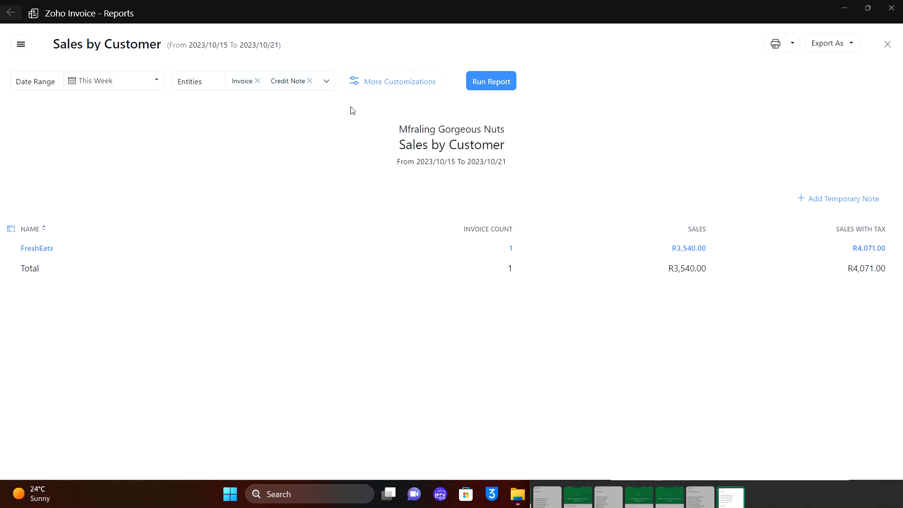
# Rerun it for Previous Week (2023/10/08–2023/10/14), showing R29,898.66 with tax.
pyautogui.click(162, 88)
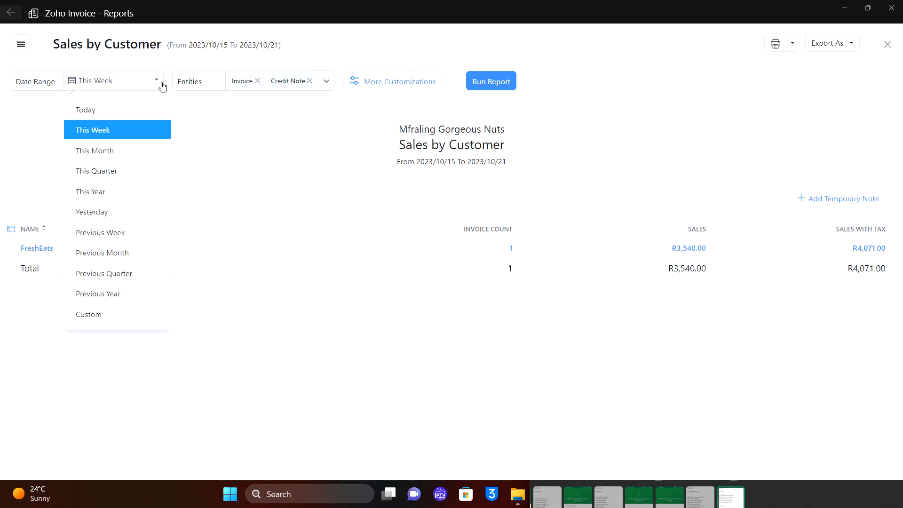
pyautogui.click(110, 233)
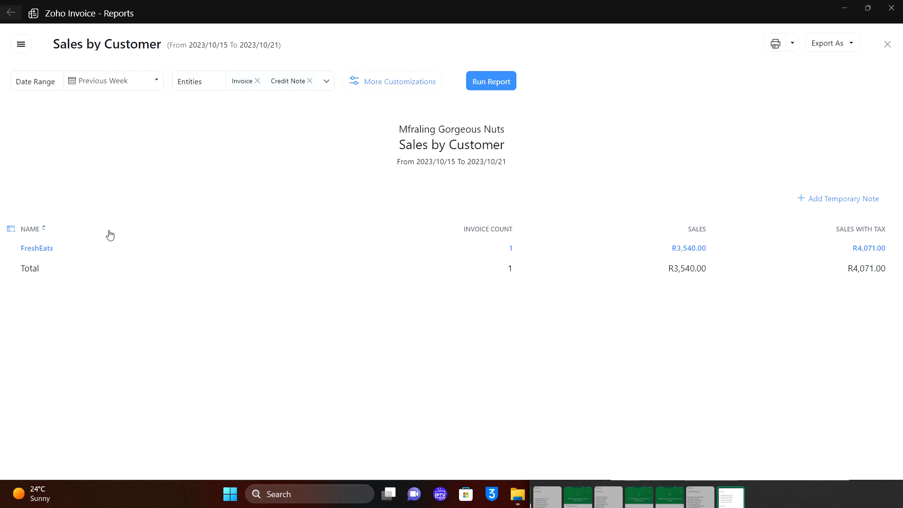
pyautogui.click(498, 85)
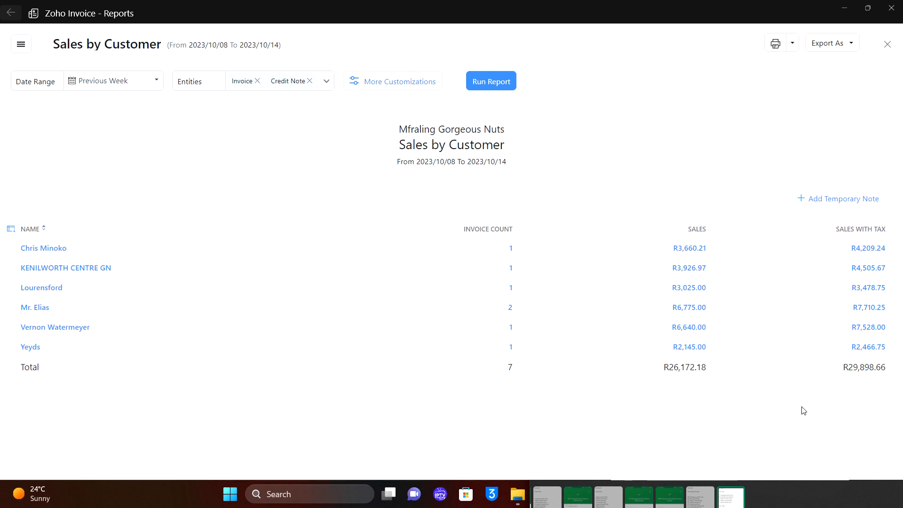
pyautogui.moveTo(887, 367); pyautogui.dragTo(846, 372)
# Open the AR Aging Summary report, then the Receivable Summary report.
pyautogui.click(19, 45)
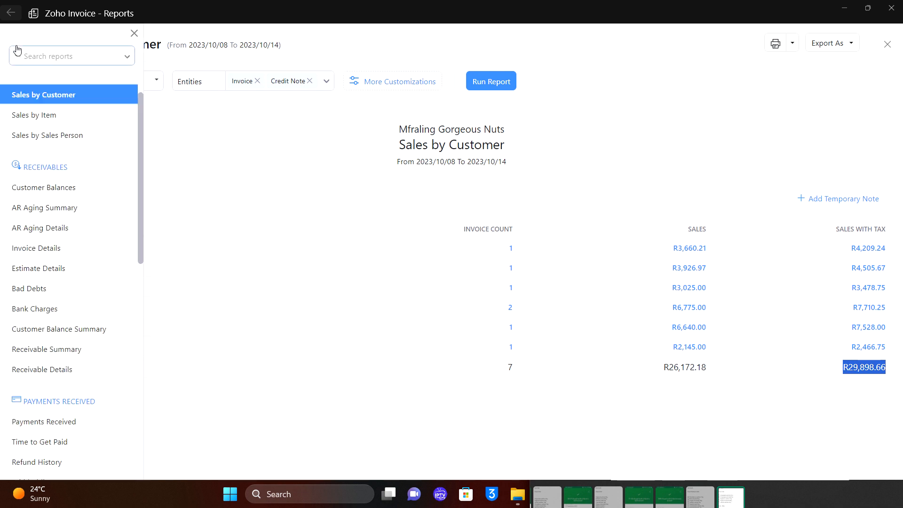
pyautogui.click(59, 208)
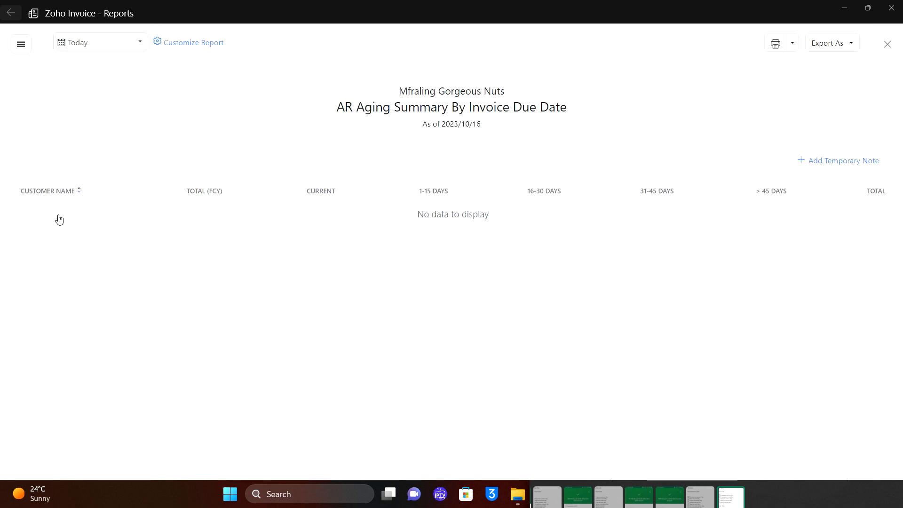
pyautogui.click(20, 45)
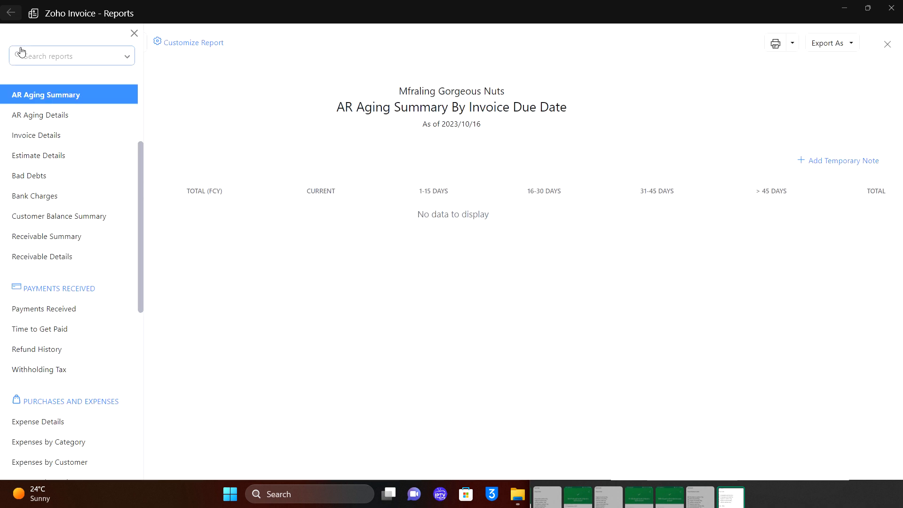
pyautogui.click(70, 241)
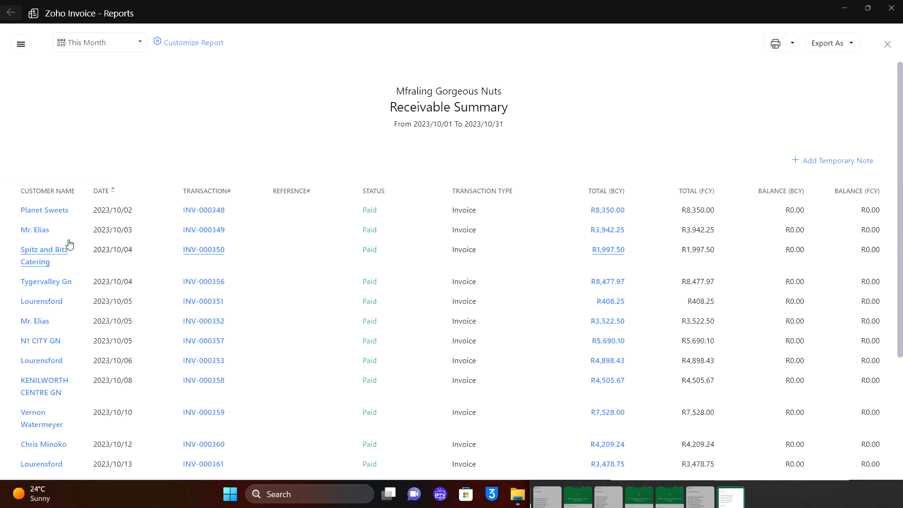
pyautogui.scroll(-3, 283, 321)
pyautogui.scroll(5, 284, 321)
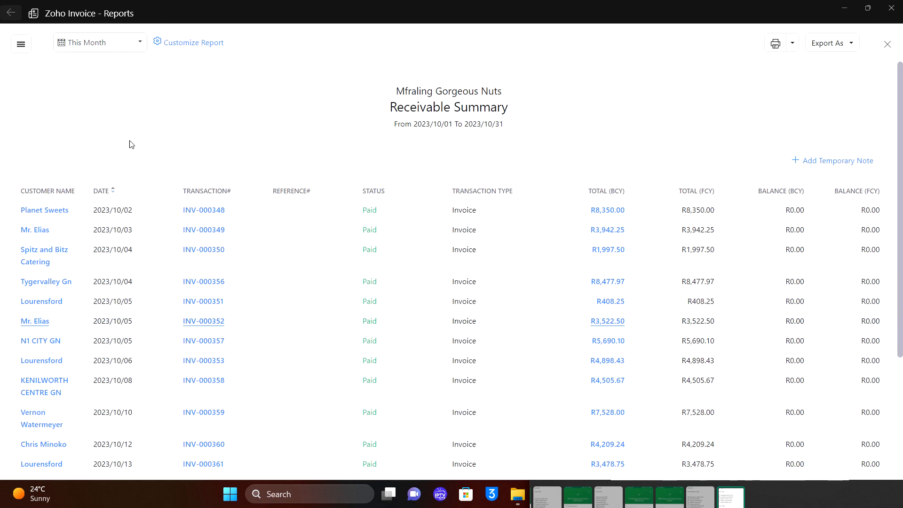
# Show the Bad Debts report for 2023/10/01–2023/10/31, which lists no write-offs.
pyautogui.click(21, 51)
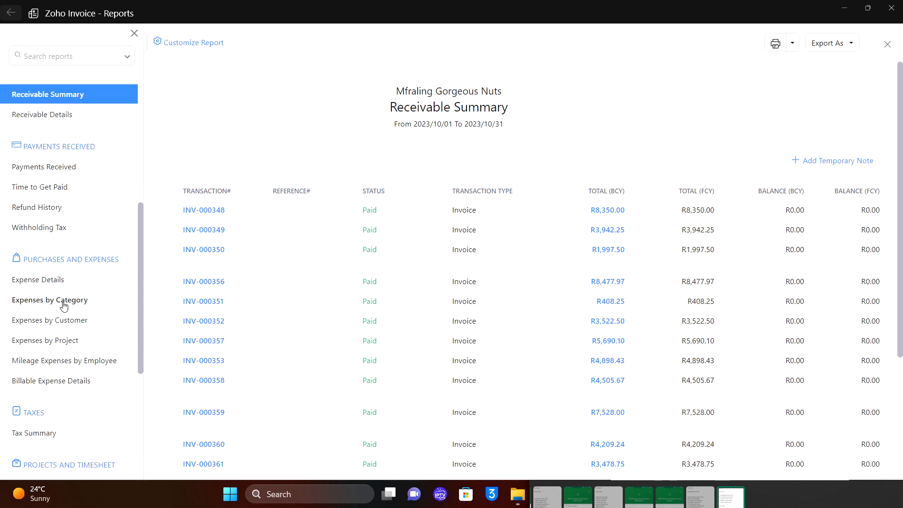
pyautogui.scroll(5, 65, 203)
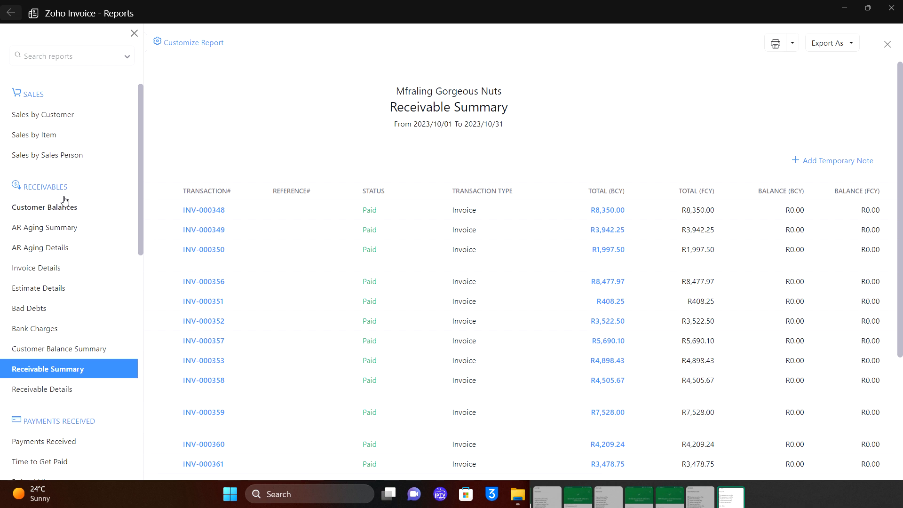
pyautogui.click(44, 318)
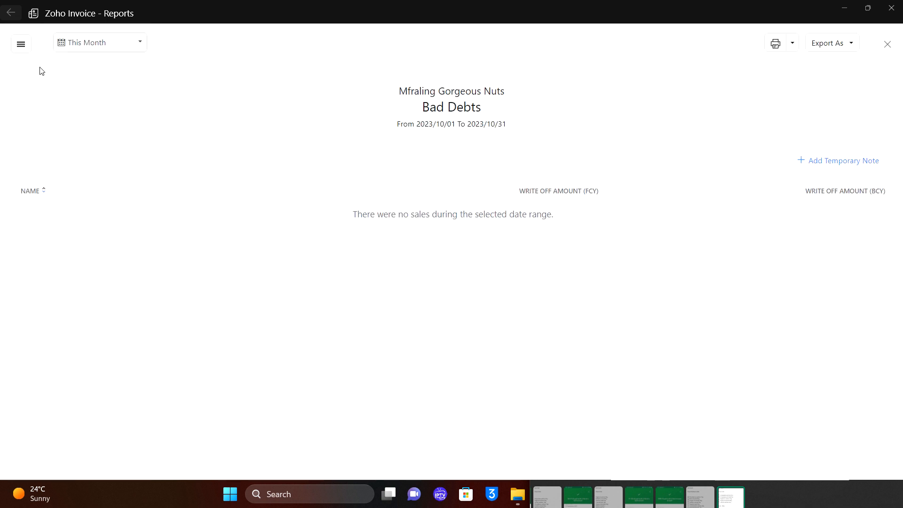
pyautogui.click(22, 49)
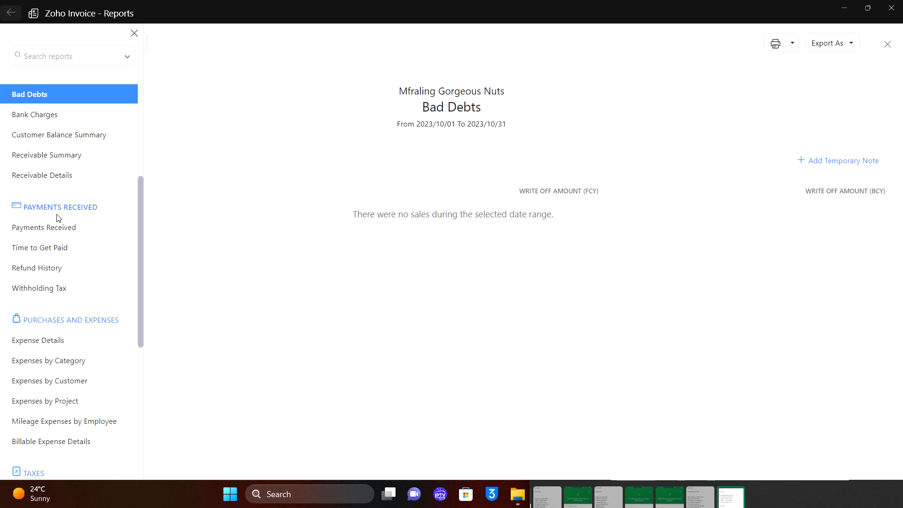
pyautogui.scroll(3, 61, 174)
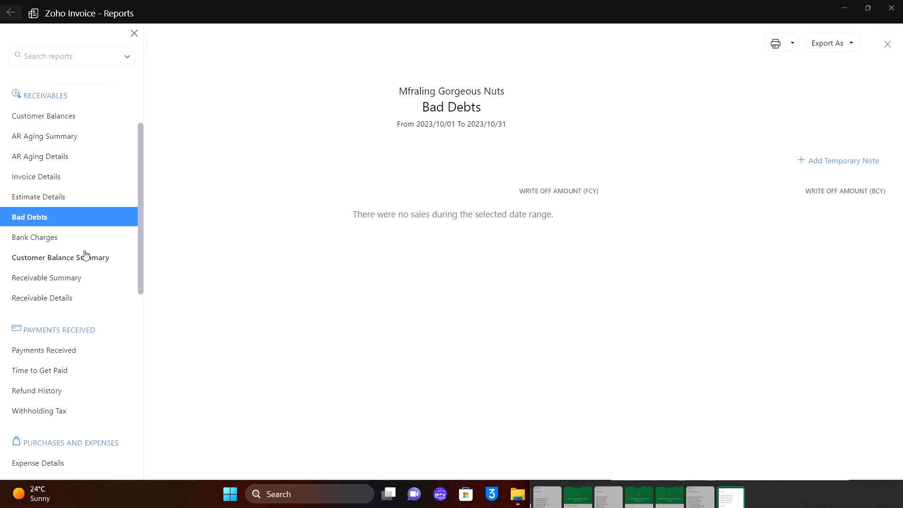
# Open the Customer Balance Summary report and inspect its Invoiced Amount and Amount Received columns.
pyautogui.click(73, 259)
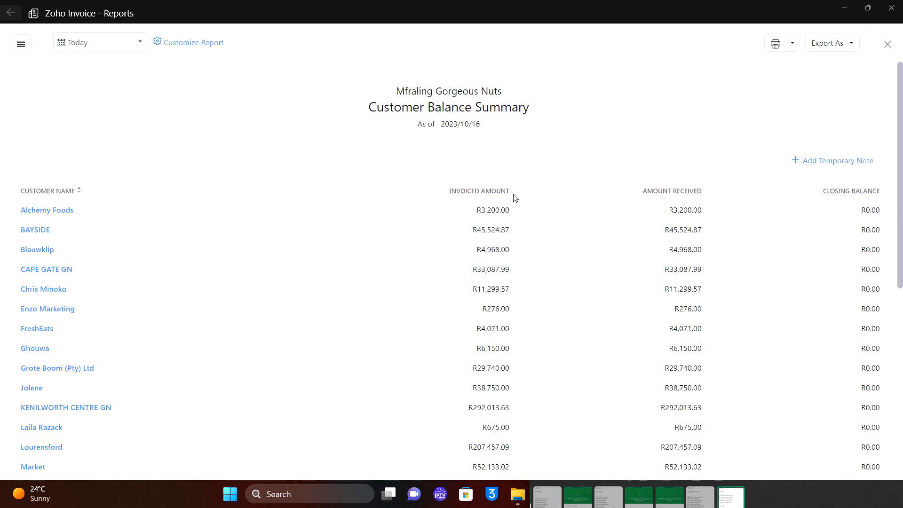
pyautogui.moveTo(514, 196); pyautogui.dragTo(457, 186)
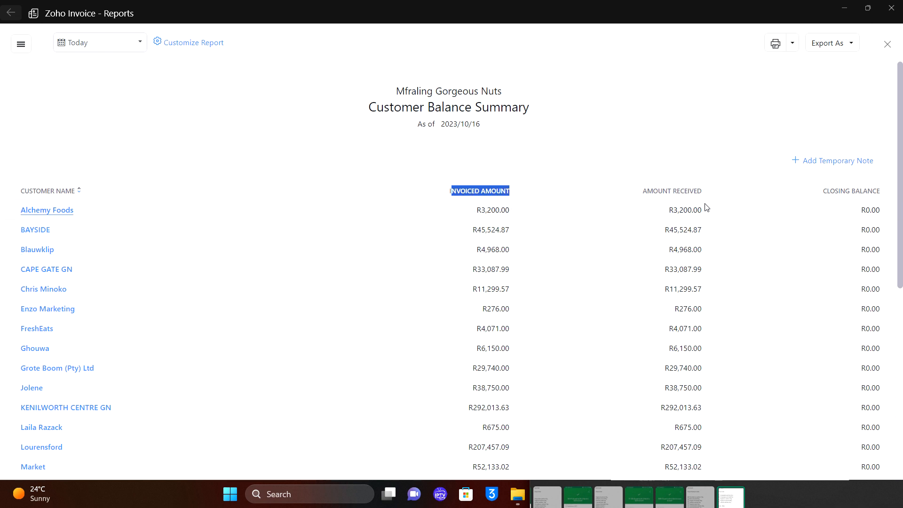
pyautogui.moveTo(704, 203); pyautogui.dragTo(695, 201)
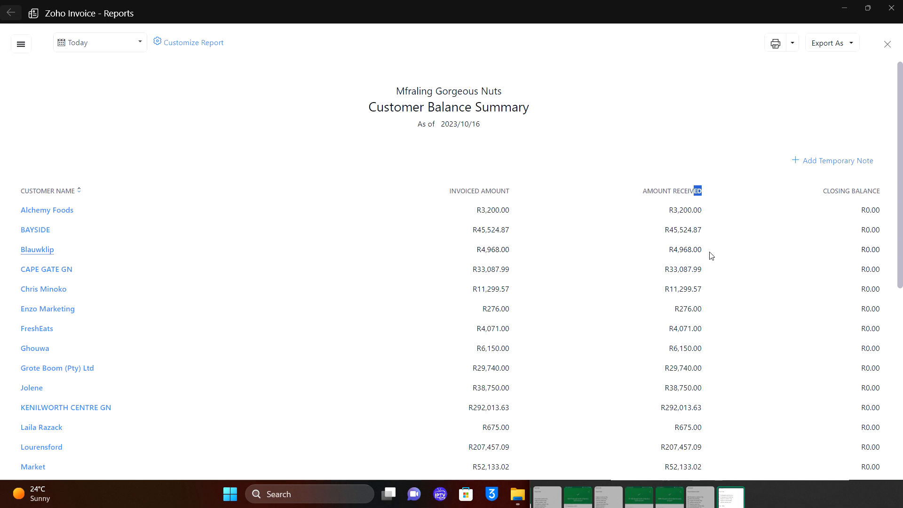
# Switch to This Quarter and check invoiced amounts for Kenilworth Centre GN, Yeyds and Planet Sweets.
pyautogui.click(127, 44)
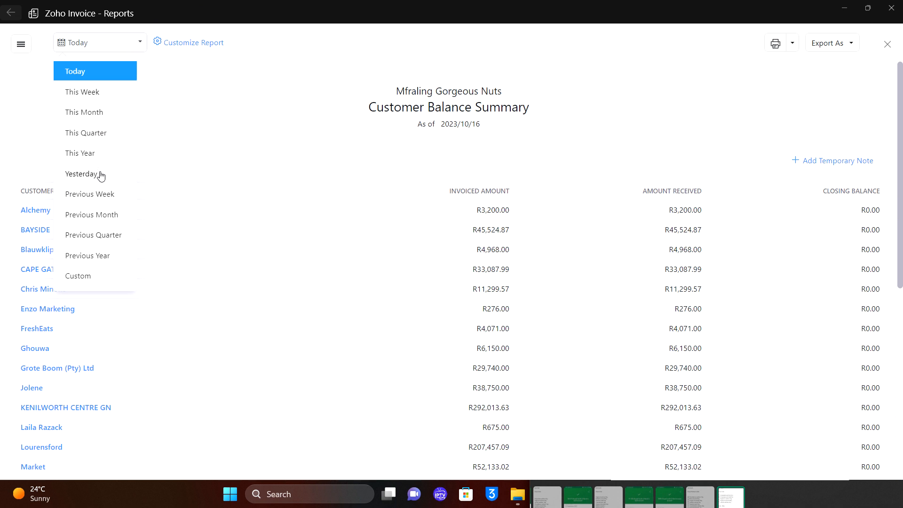
pyautogui.click(98, 138)
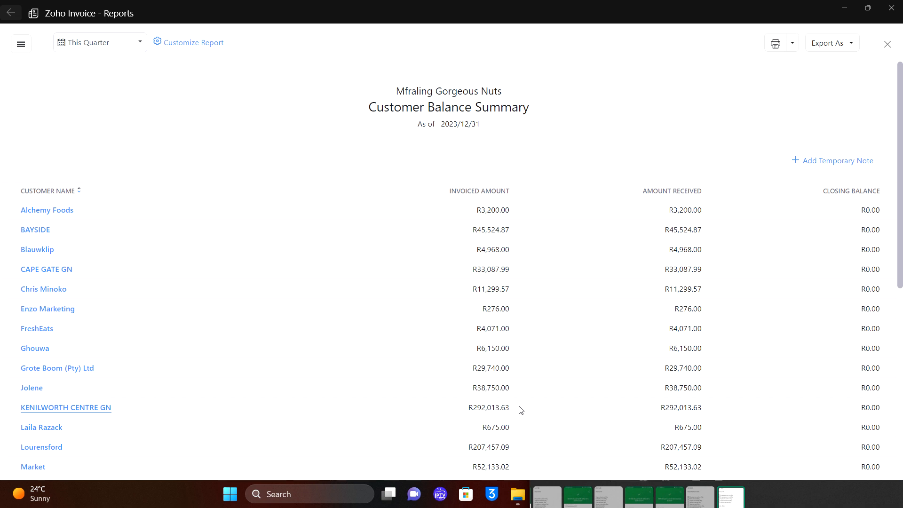
pyautogui.moveTo(520, 410); pyautogui.dragTo(477, 412)
pyautogui.scroll(-7, 477, 412)
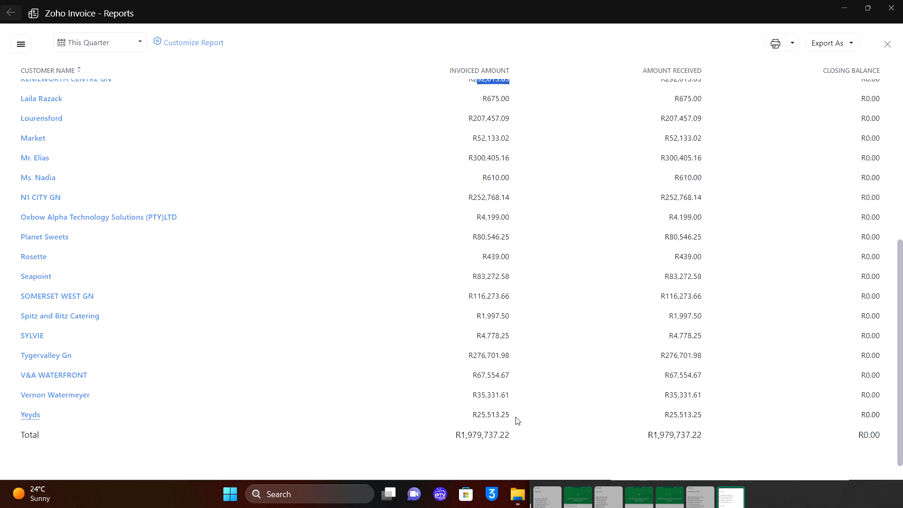
pyautogui.moveTo(514, 419); pyautogui.dragTo(491, 399)
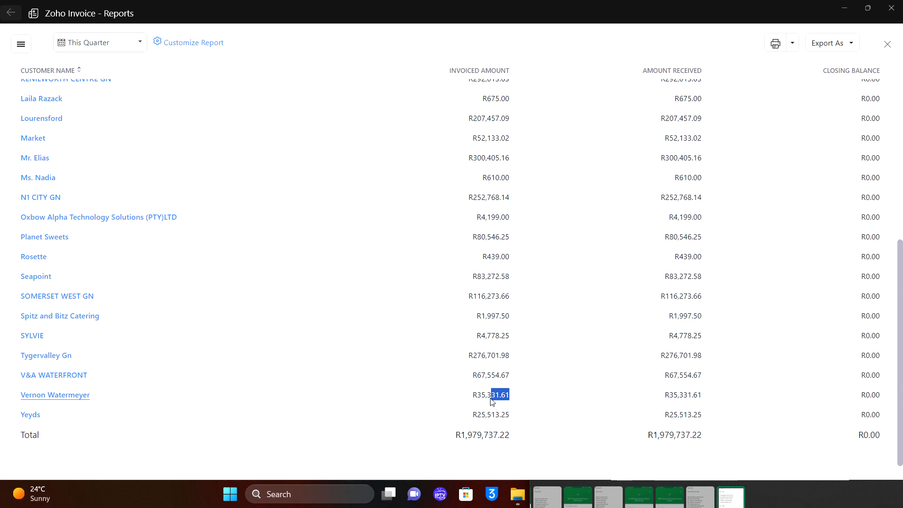
pyautogui.scroll(2, 492, 399)
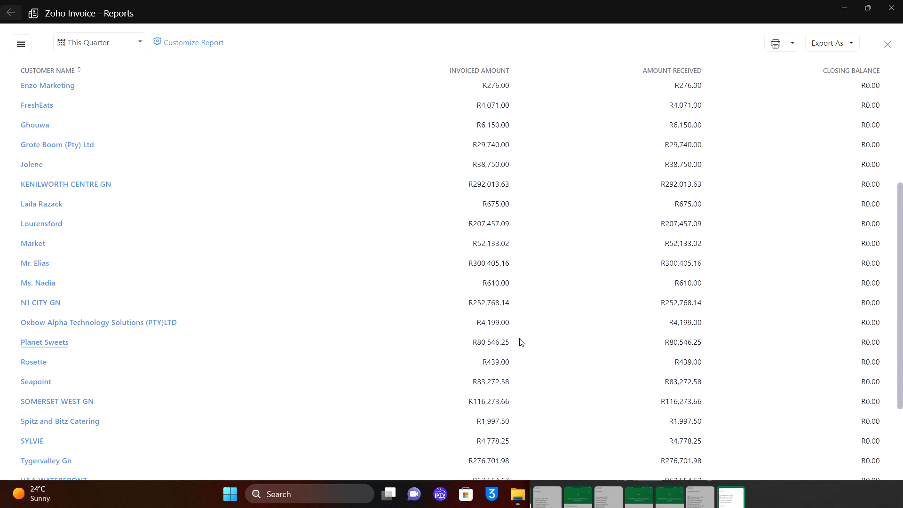
pyautogui.moveTo(510, 343); pyautogui.dragTo(486, 343)
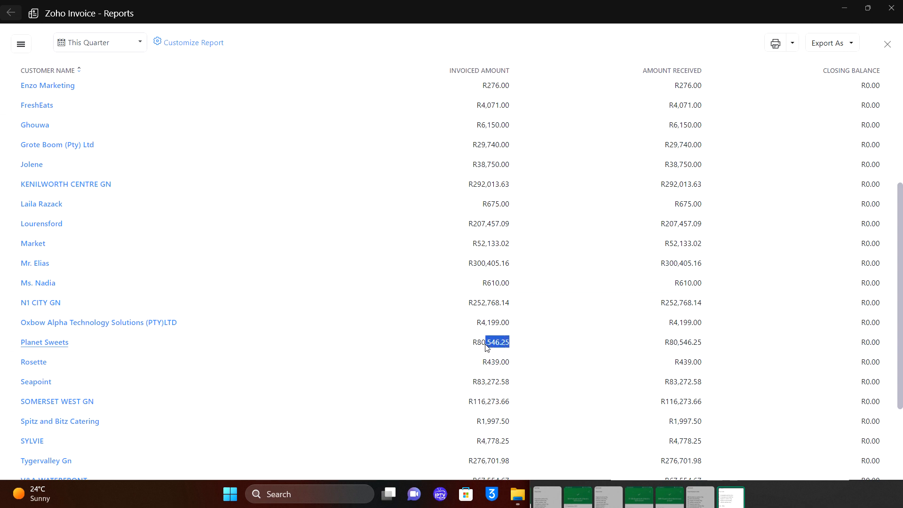
pyautogui.click(12, 18)
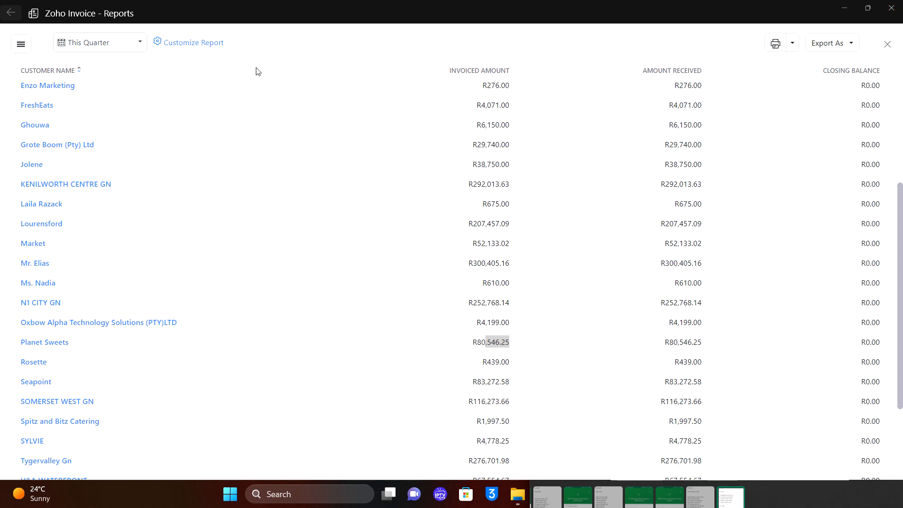
# Show Billable Expense Details for This Quarter, then close Reports and open the Expenses settings.
pyautogui.click(28, 47)
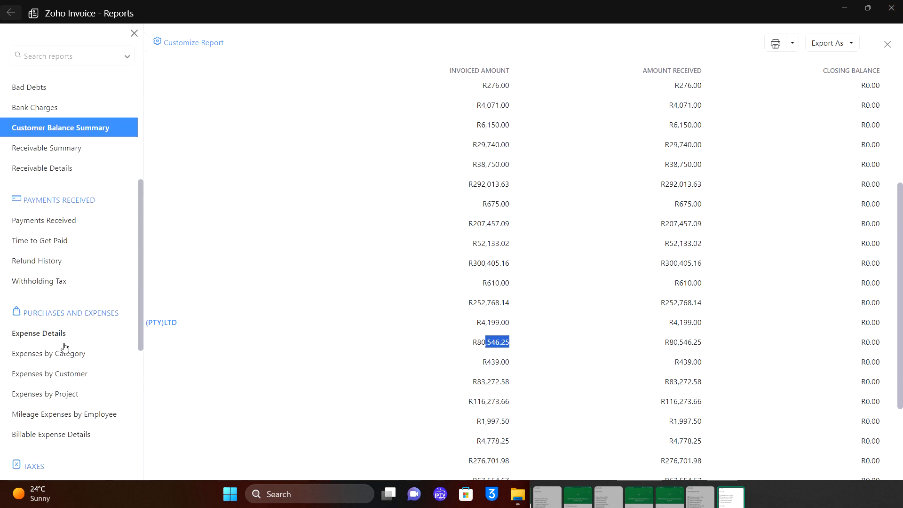
pyautogui.scroll(-5, 65, 358)
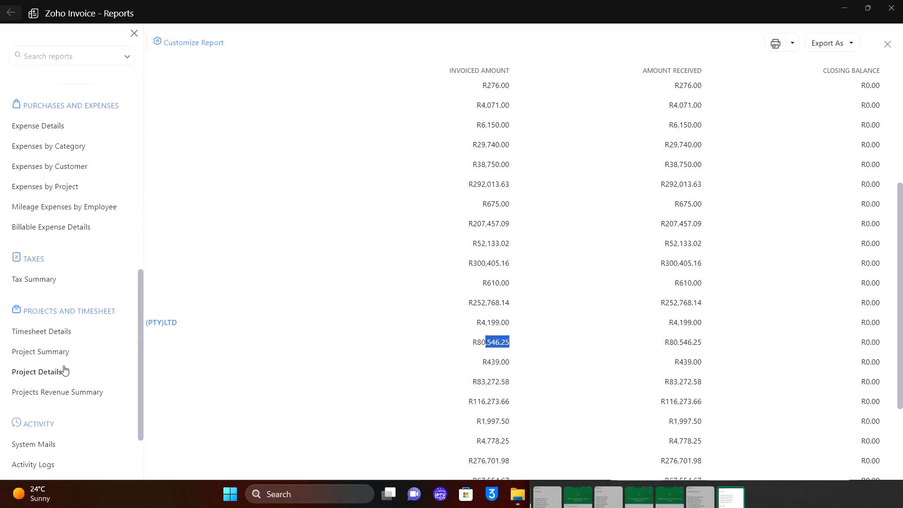
pyautogui.click(80, 229)
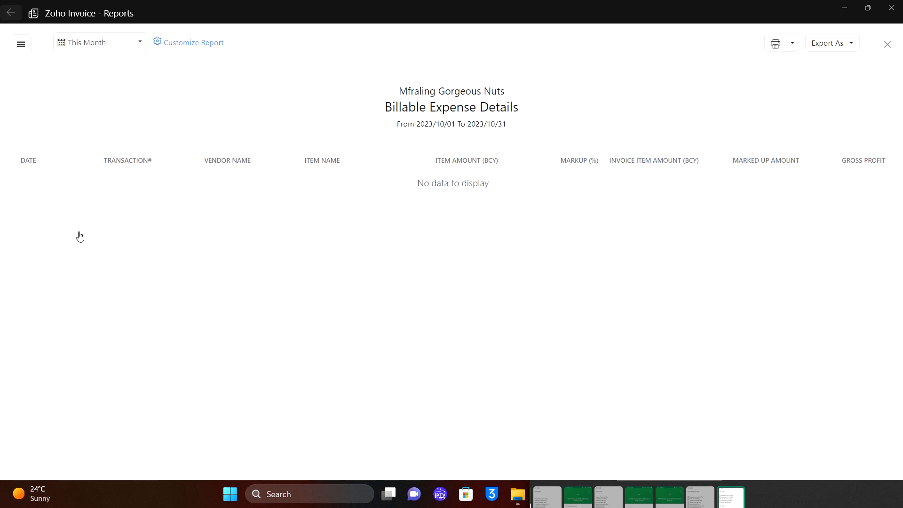
pyautogui.click(106, 48)
pyautogui.click(94, 133)
pyautogui.click(890, 9)
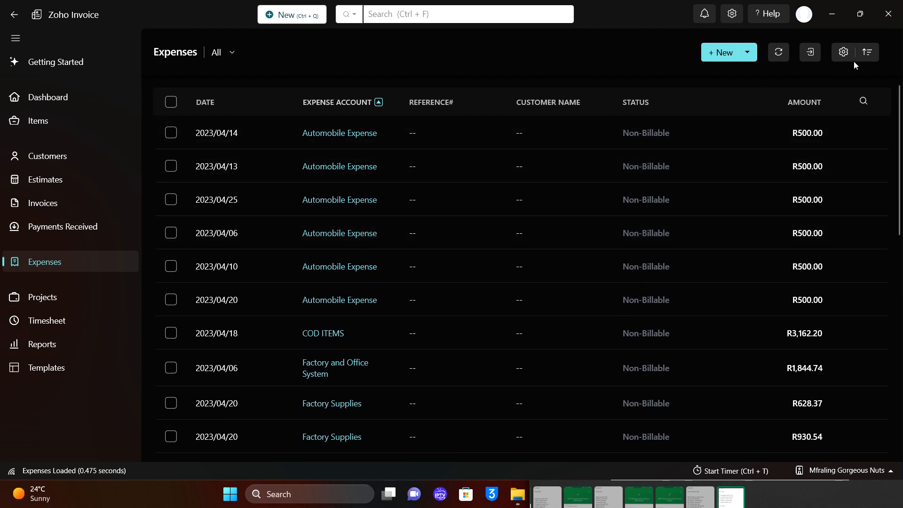
pyautogui.click(851, 59)
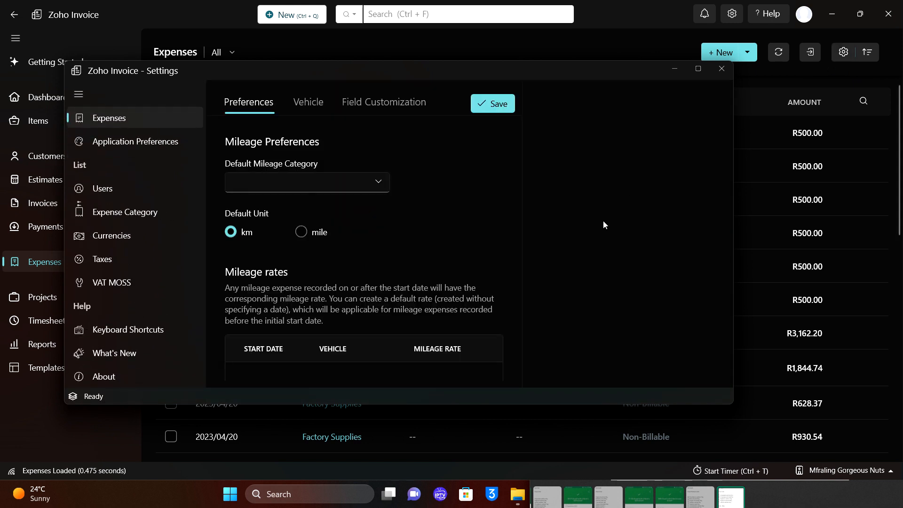
# Browse the expense categories, close Settings, and show the WhatsApp order-list photo full screen.
pyautogui.click(140, 215)
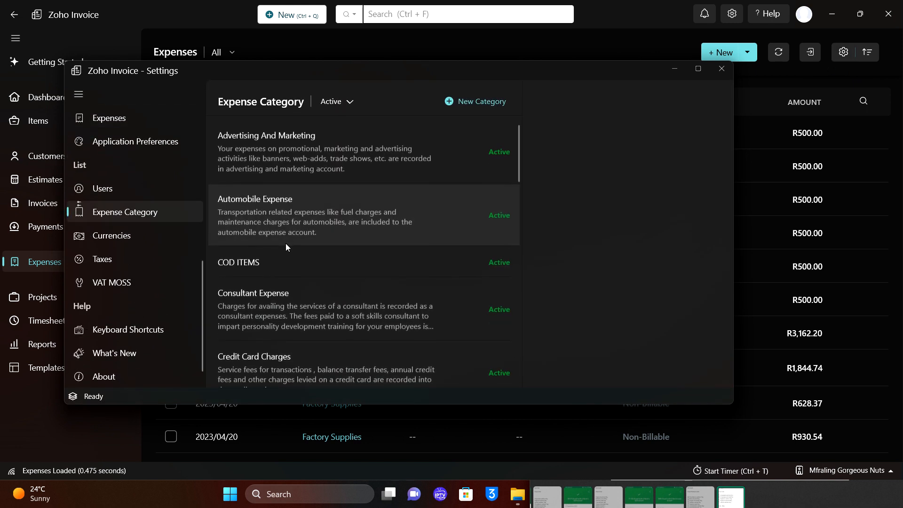
pyautogui.scroll(-1, 286, 243)
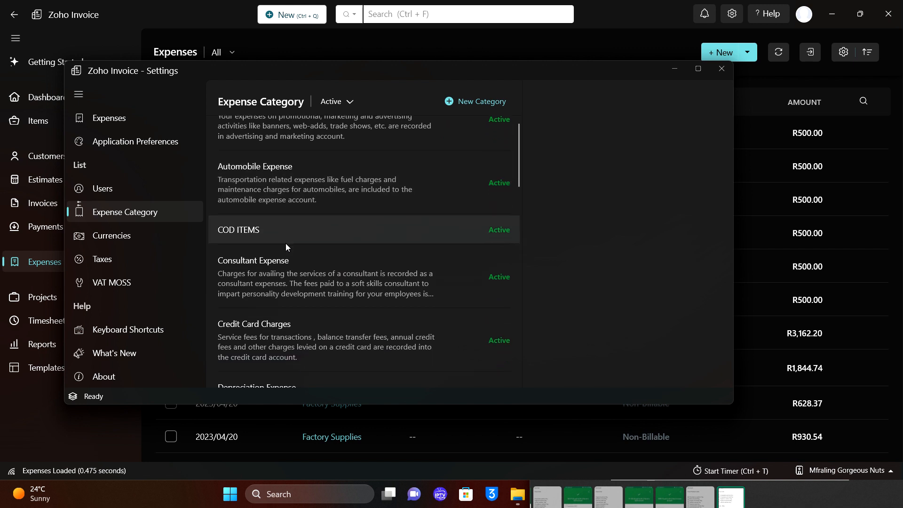
pyautogui.scroll(-5, 286, 243)
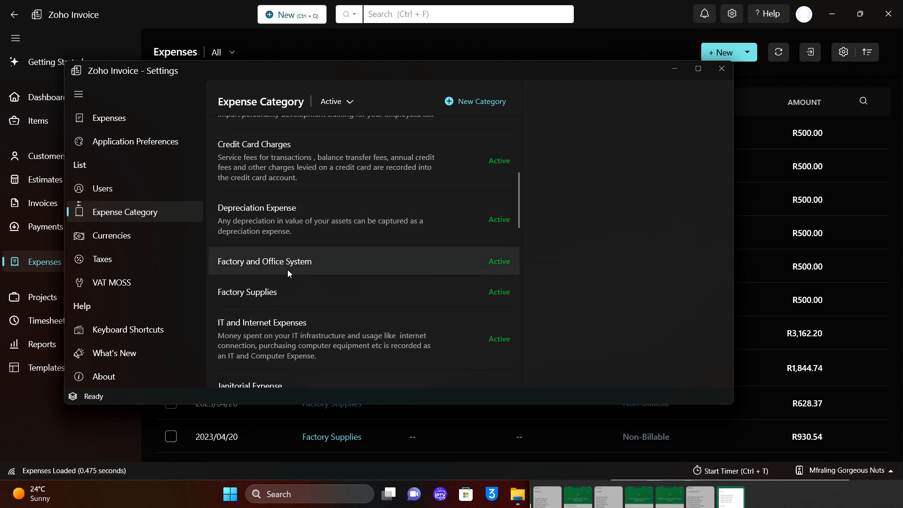
pyautogui.scroll(-7, 288, 292)
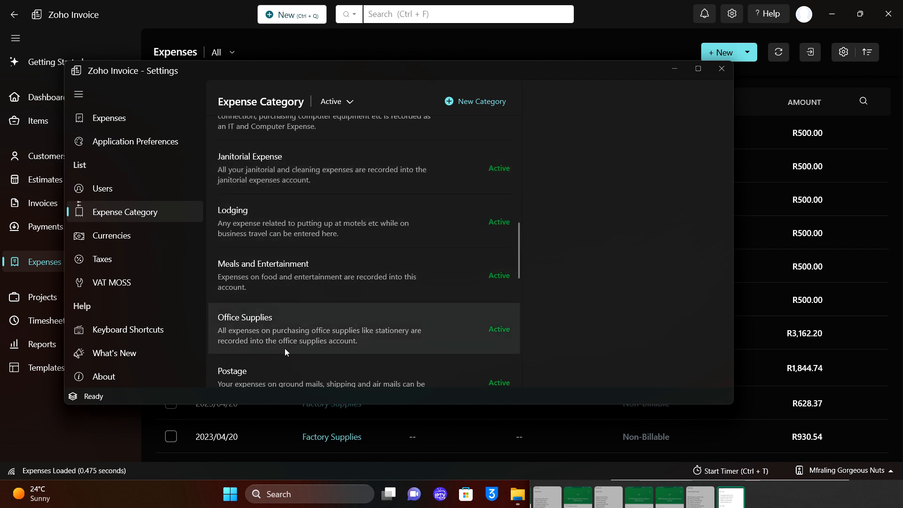
pyautogui.scroll(3, 255, 360)
pyautogui.scroll(2, 255, 360)
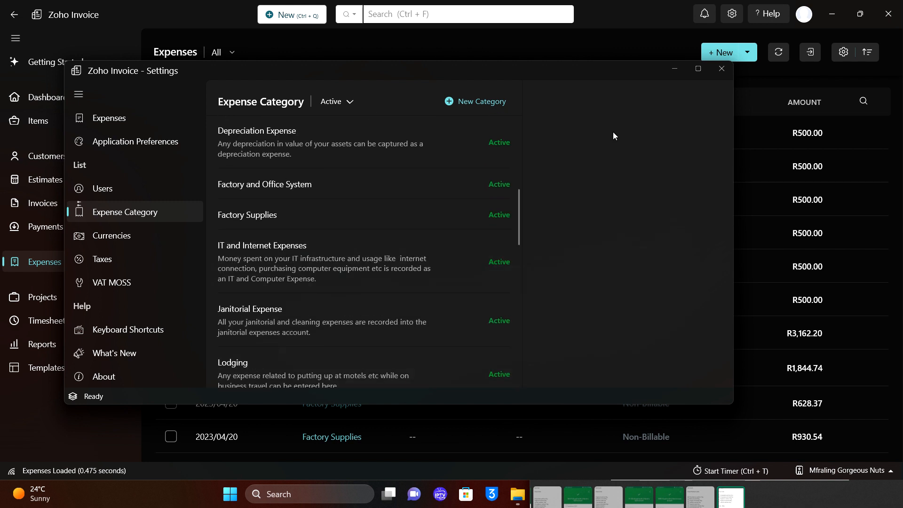
pyautogui.click(715, 70)
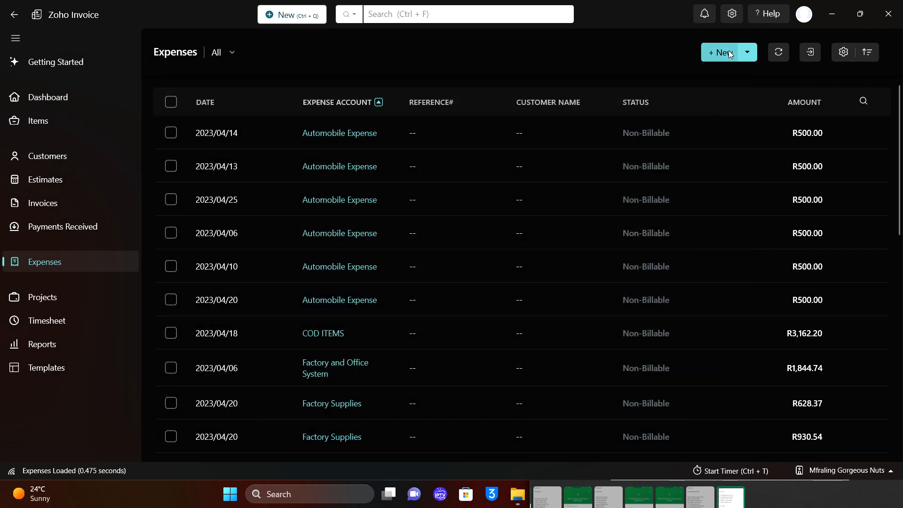
pyautogui.click(543, 494)
pyautogui.click(889, 105)
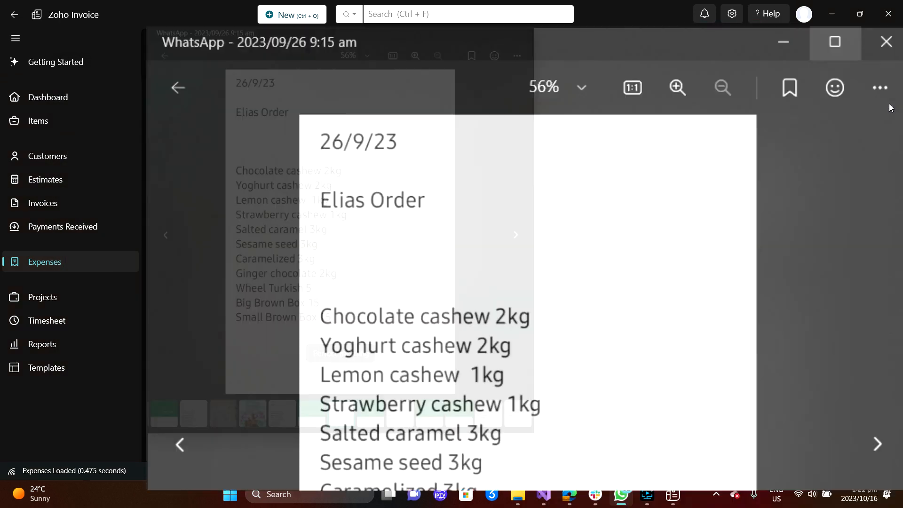
# Find and open the Gorgeous Nuts Expenses chat by searching 'exp'.
pyautogui.click(15, 36)
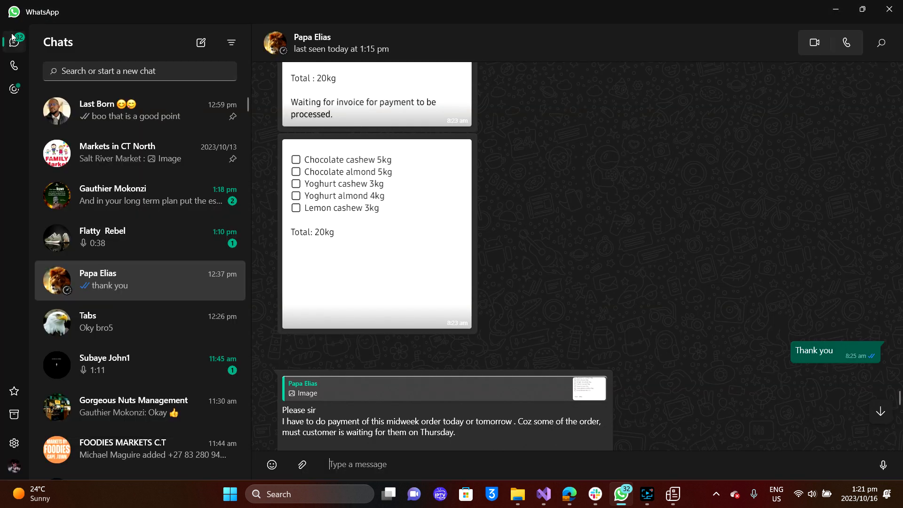
pyautogui.click(93, 79)
pyautogui.write('e')
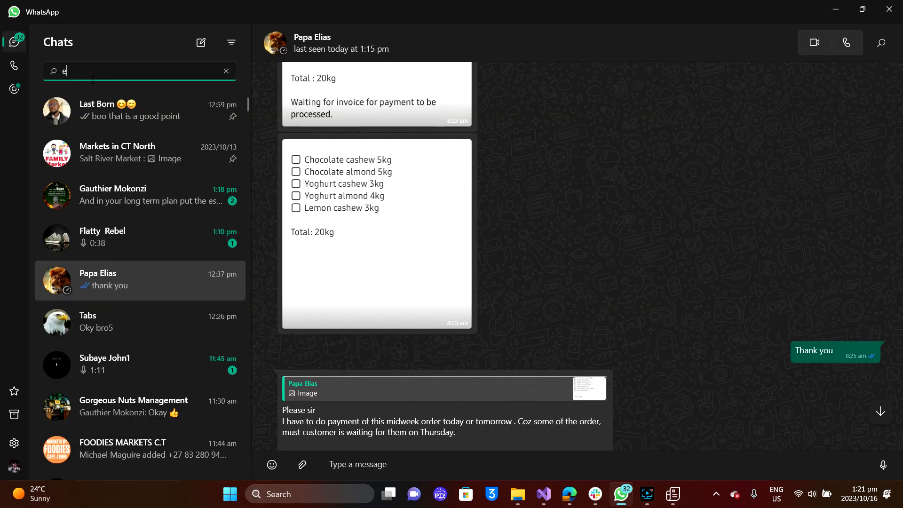
pyautogui.write('xp')
pyautogui.click(118, 106)
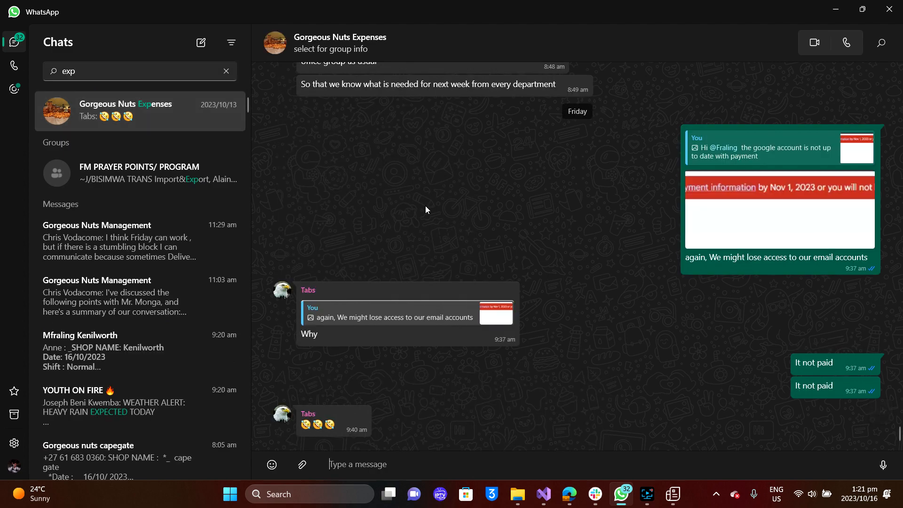
# Save the Payment Notification PDF to the Desktop as 'expense' and return to Zoho Invoice.
pyautogui.scroll(10, 425, 205)
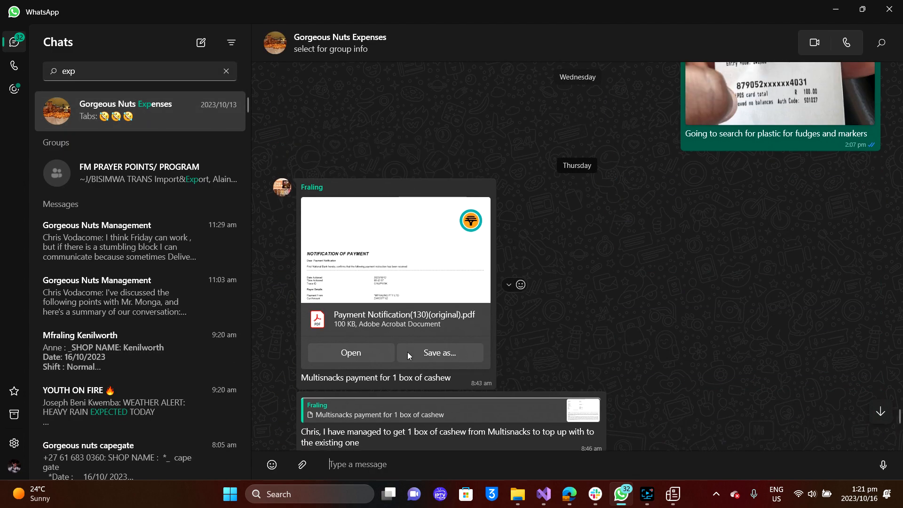
pyautogui.click(426, 353)
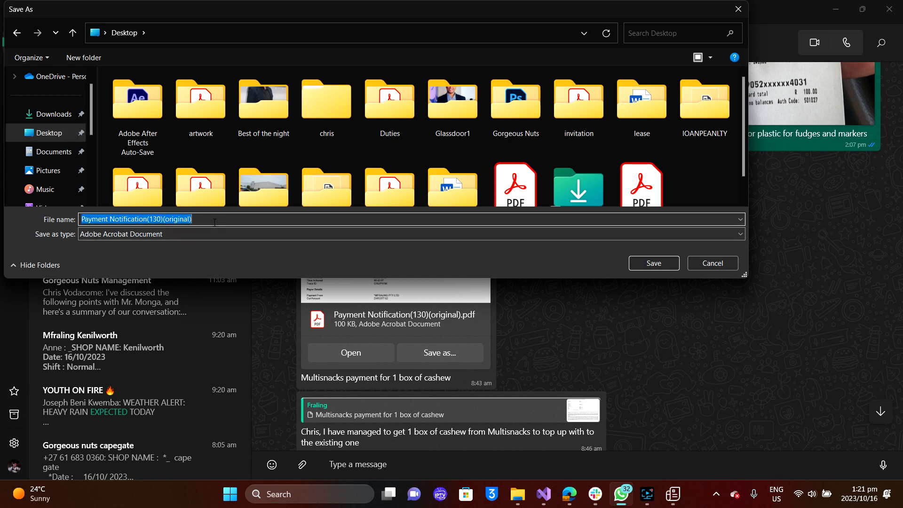
pyautogui.write('expense')
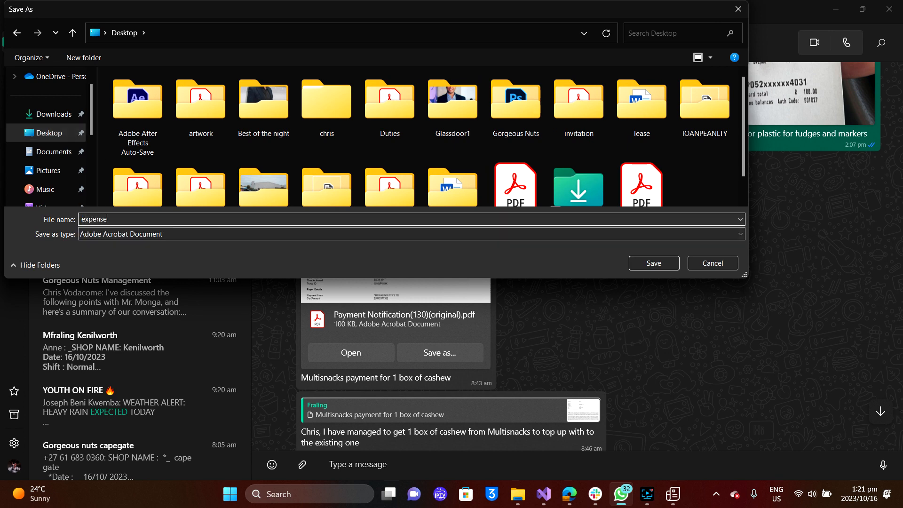
pyautogui.click(651, 270)
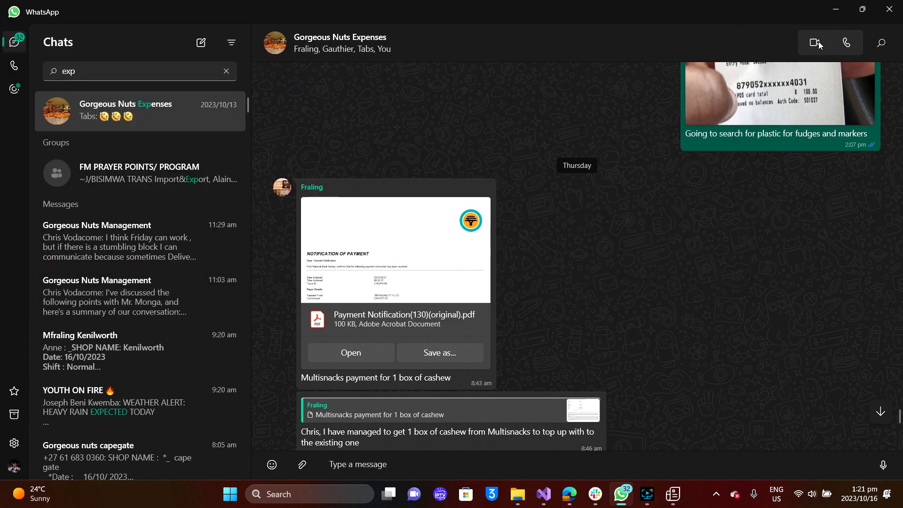
pyautogui.click(841, 4)
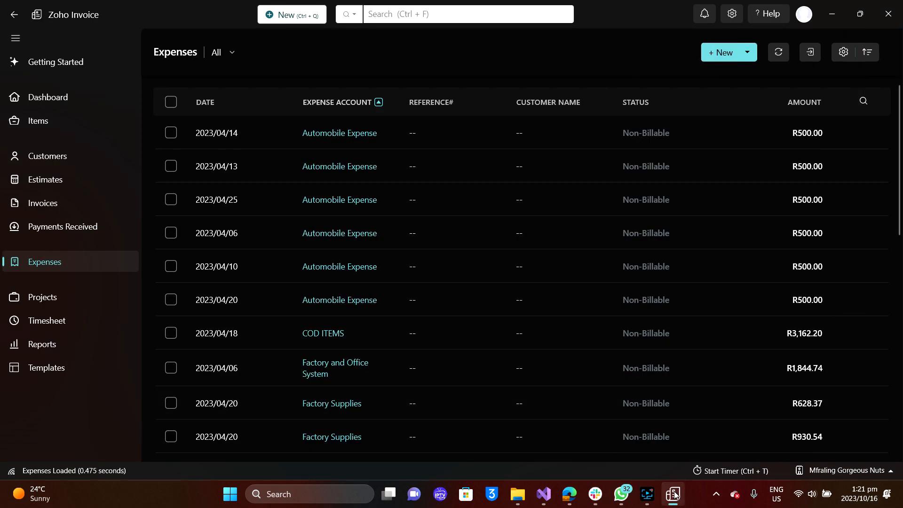
pyautogui.click(620, 499)
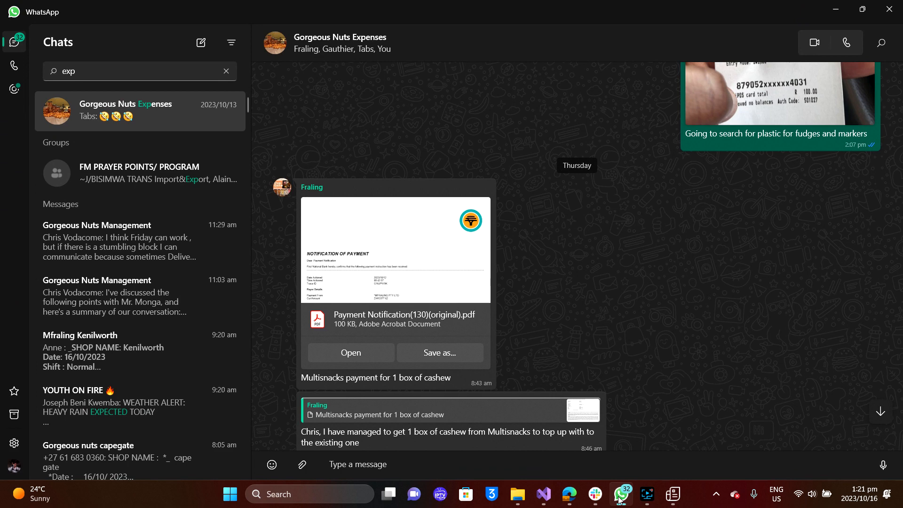
pyautogui.click(620, 500)
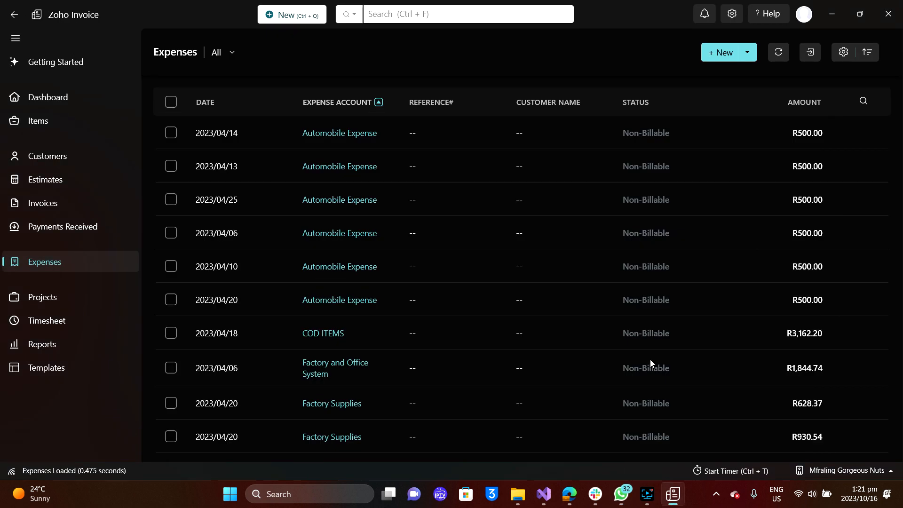
# Start a new expense in the Factory Supplies category.
pyautogui.click(721, 54)
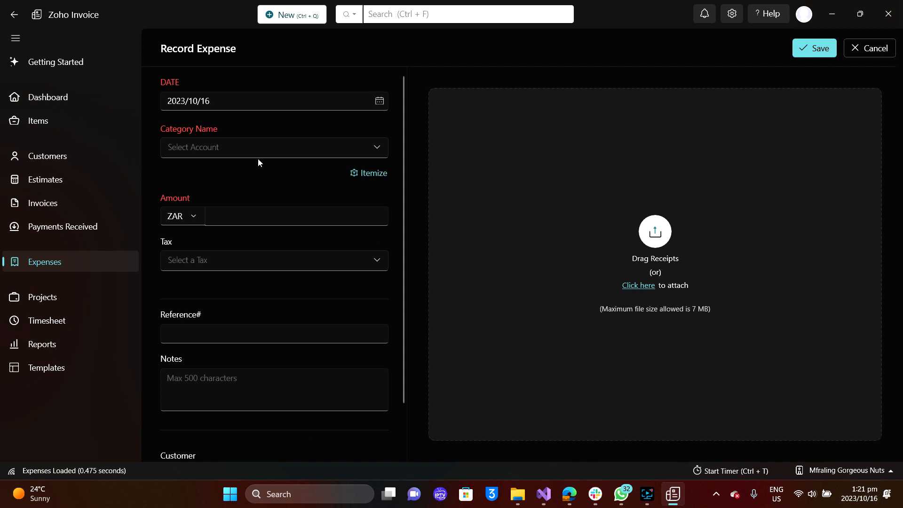
pyautogui.click(306, 155)
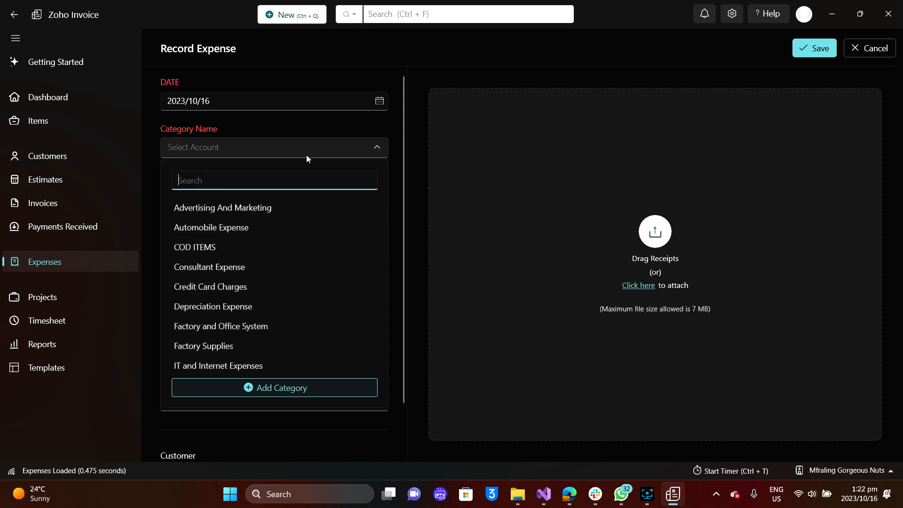
pyautogui.write('fac')
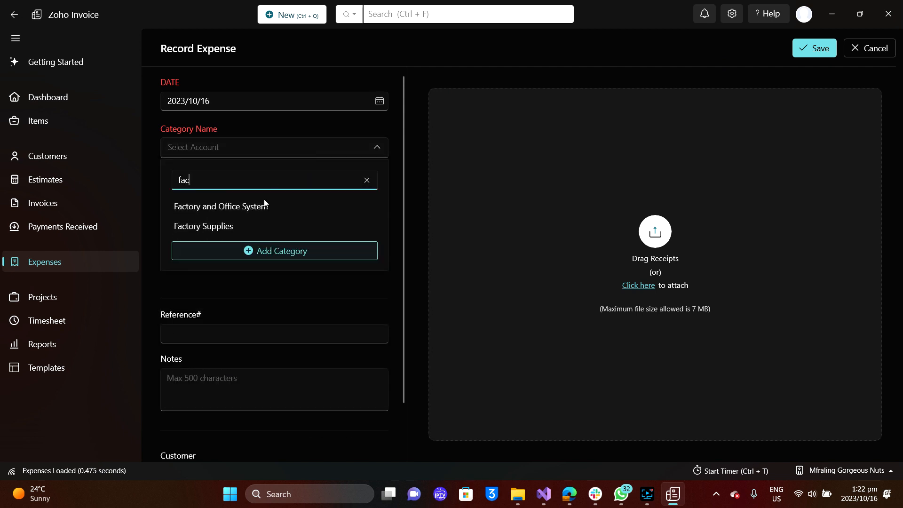
pyautogui.click(235, 228)
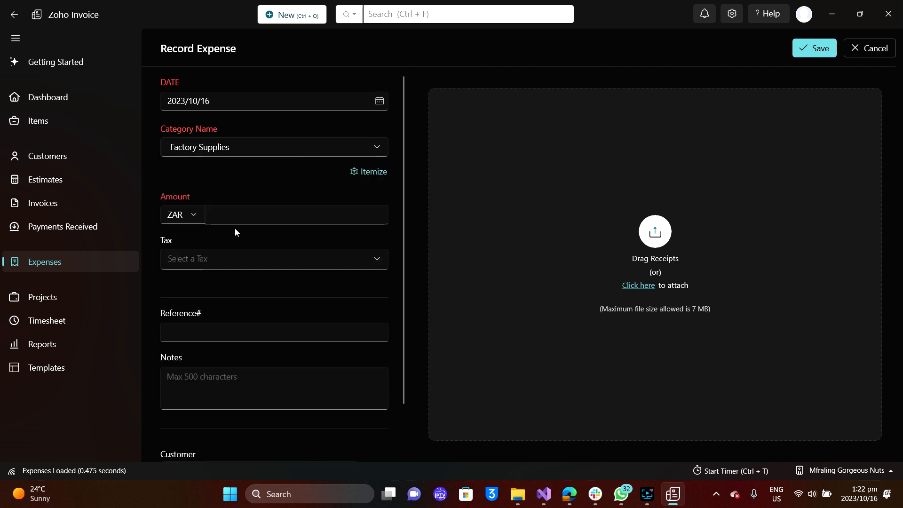
# Set reference 'Multisnakcs' and note 'paid multisnacks invoice for 1 box of cashew'.
pyautogui.click(213, 336)
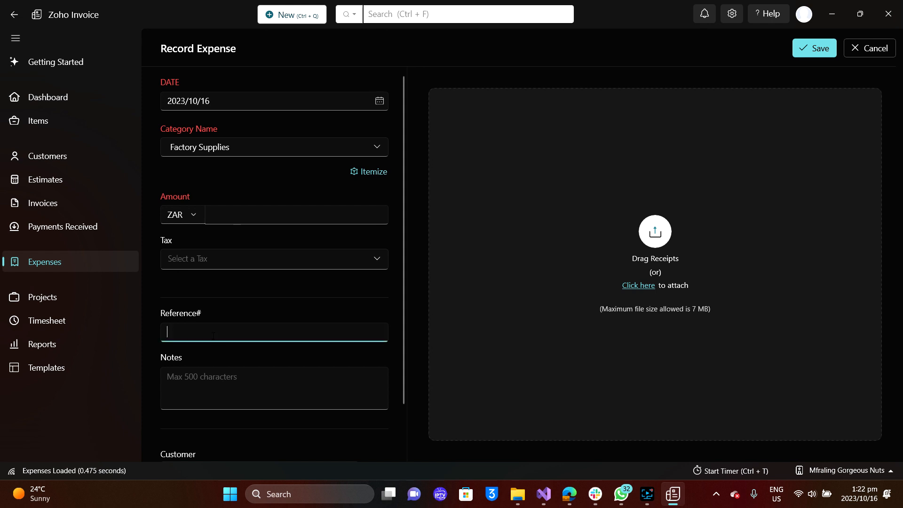
pyautogui.write('Multisnakcs')
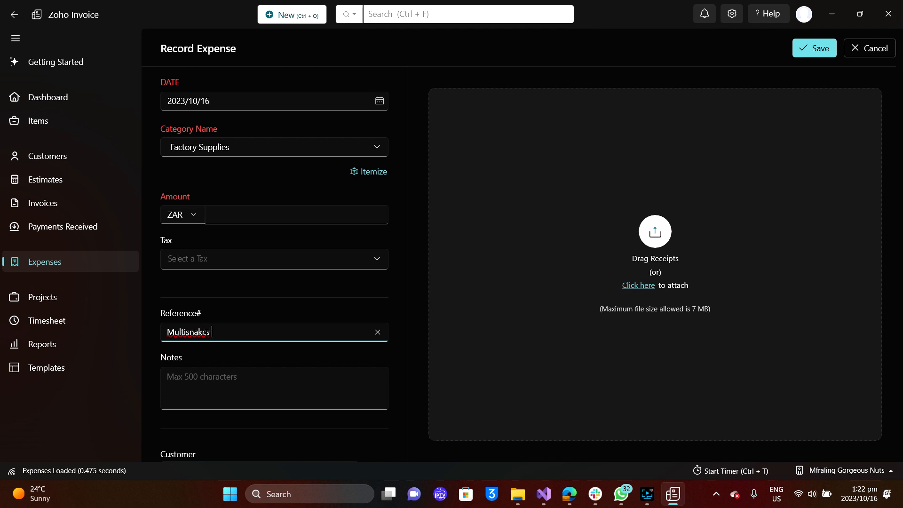
pyautogui.scroll(-1, 369, 311)
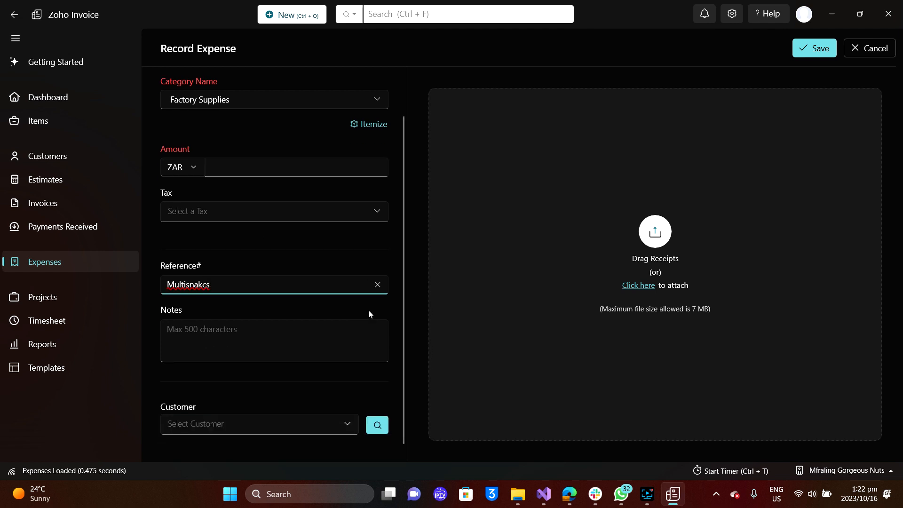
pyautogui.click(312, 326)
pyautogui.write('paid m')
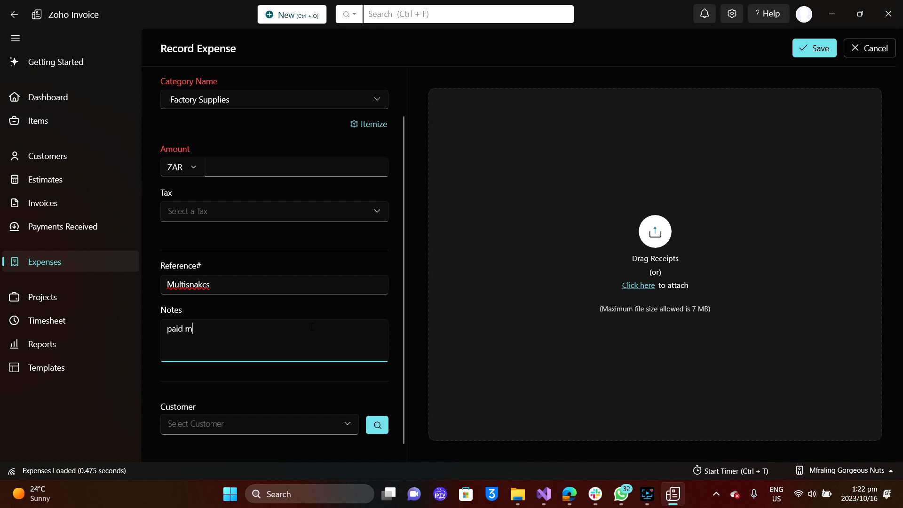
pyautogui.write('ultis')
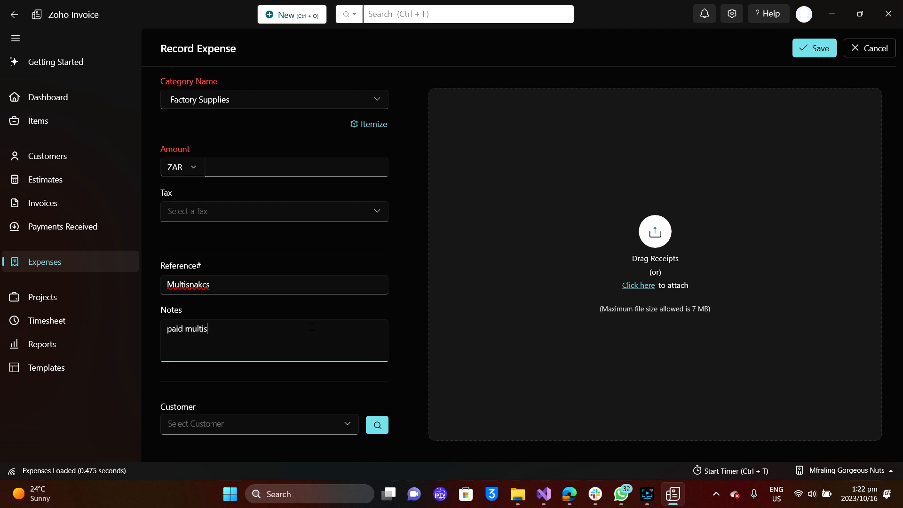
pyautogui.write('nacks invoice focashew')
pyautogui.scroll(1, 314, 251)
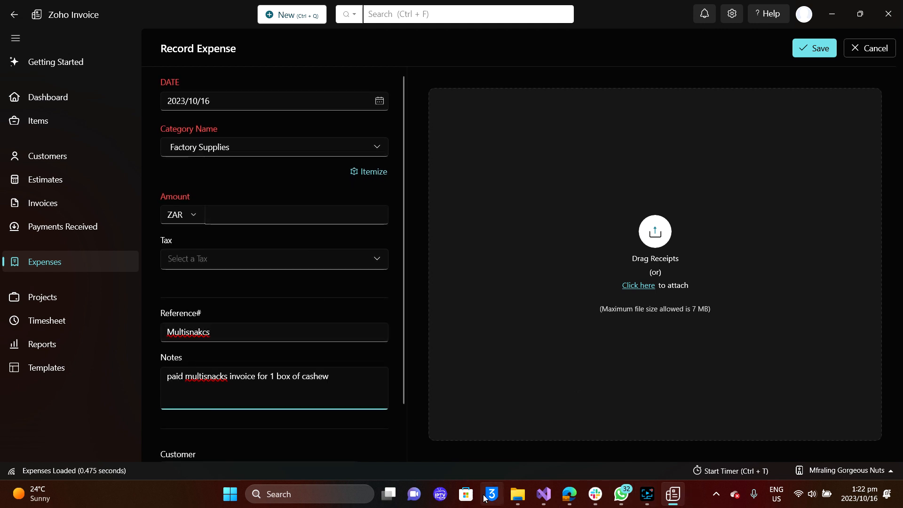
pyautogui.click(517, 495)
# Copy the 3377.62 amount from expense.pdf in Adobe Acrobat and return to the expense form.
pyautogui.click(457, 439)
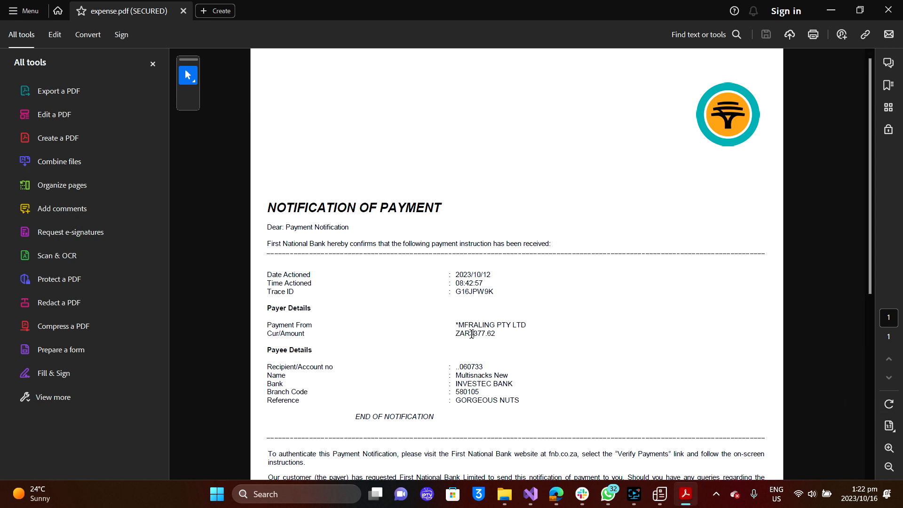
pyautogui.moveTo(471, 334); pyautogui.dragTo(496, 334)
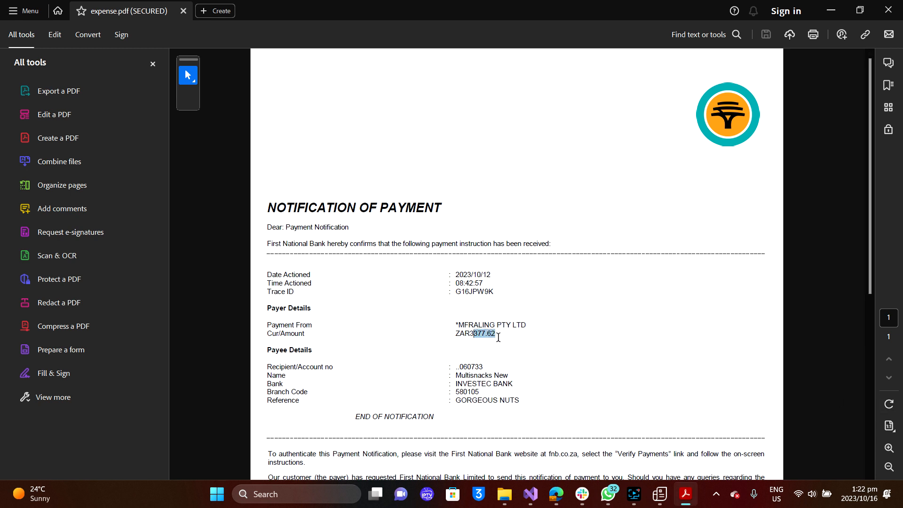
pyautogui.click(471, 333)
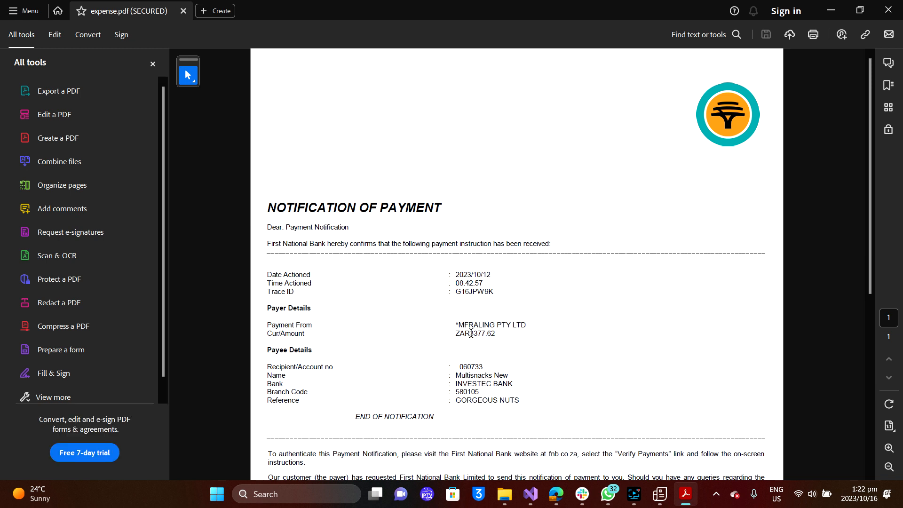
pyautogui.moveTo(470, 333); pyautogui.dragTo(502, 337)
pyautogui.hotkey('ctrl', 'c')
pyautogui.click(831, 10)
pyautogui.click(282, 214)
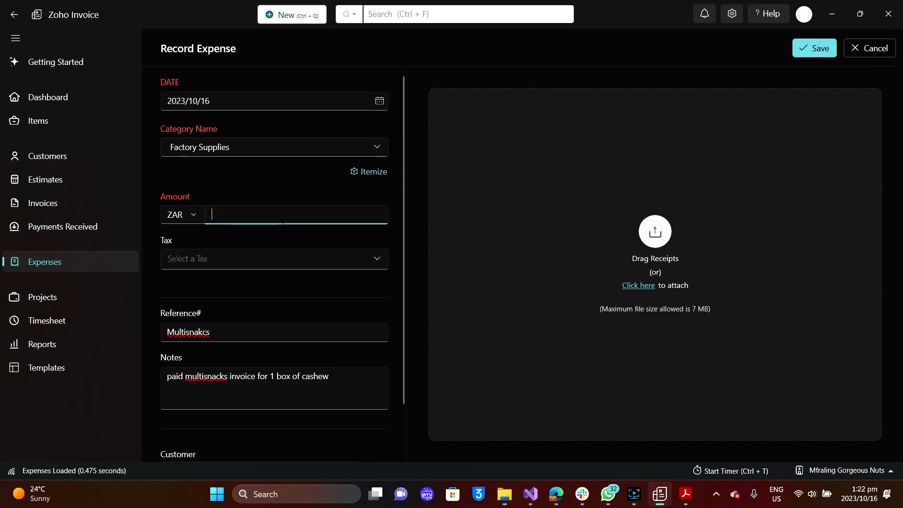
# Paste 3377.62 as the expense amount, leaving the tax unset.
pyautogui.hotkey('ctrl', 'v')
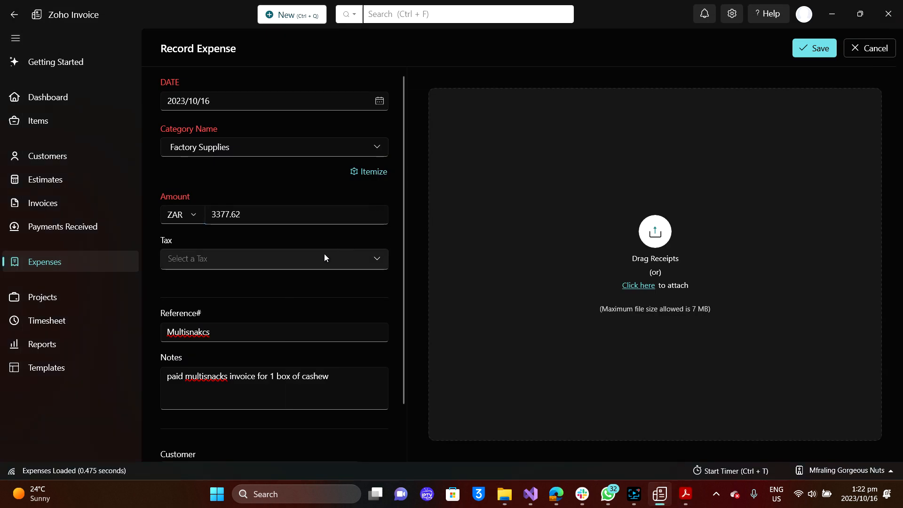
pyautogui.click(325, 257)
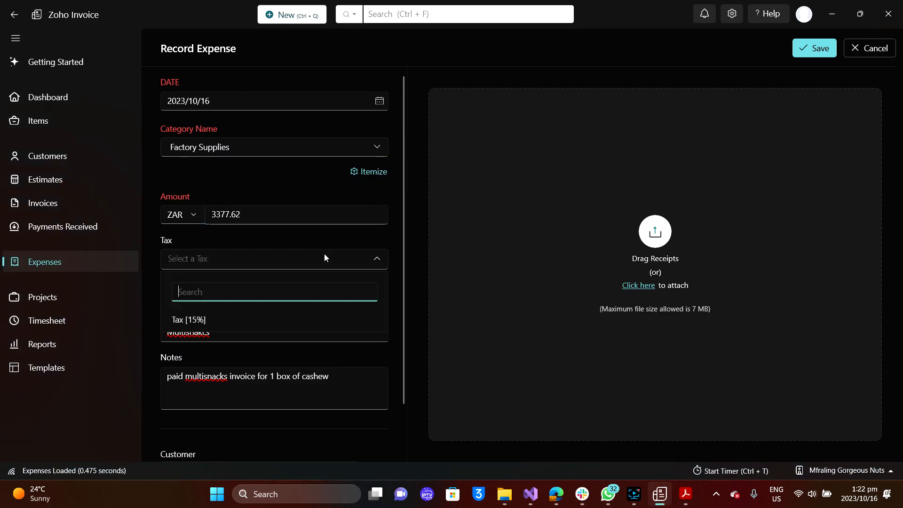
pyautogui.click(562, 343)
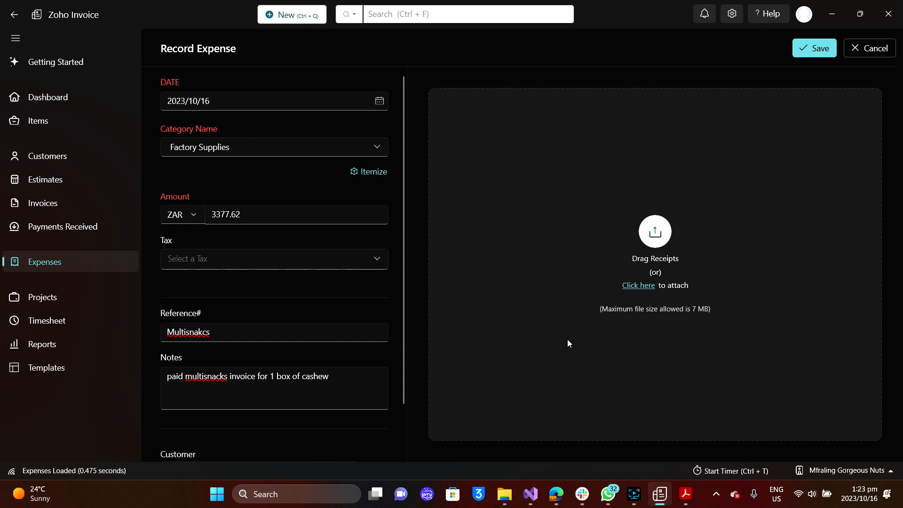
# Attach expense.pdf from the Desktop as the receipt and save the expense.
pyautogui.click(644, 285)
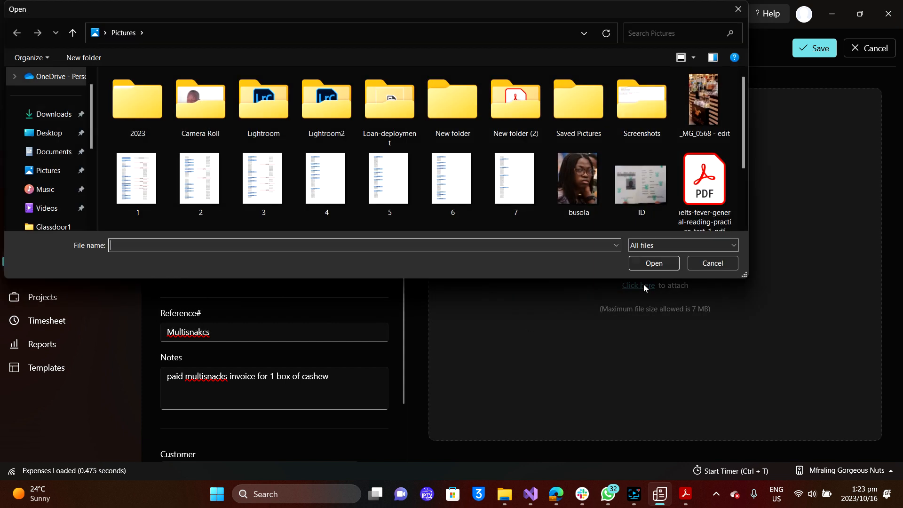
pyautogui.click(48, 134)
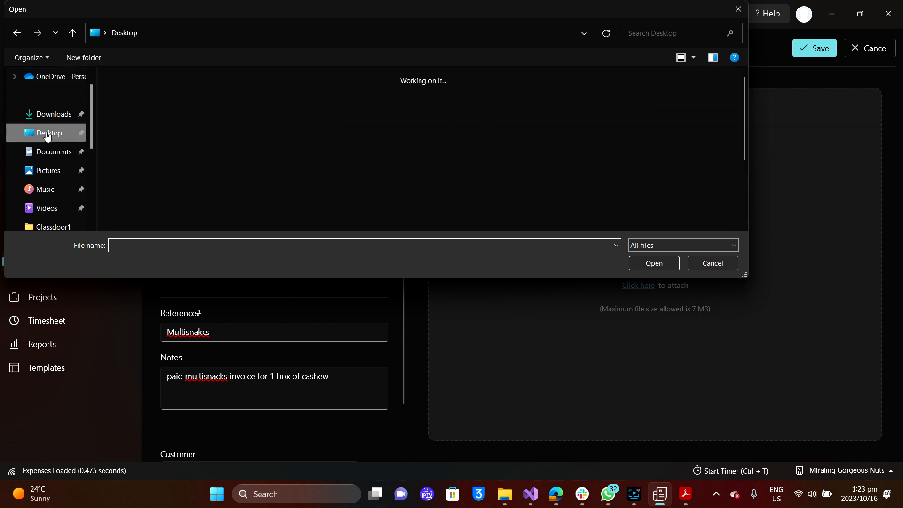
pyautogui.scroll(-3, 219, 173)
pyautogui.click(200, 185)
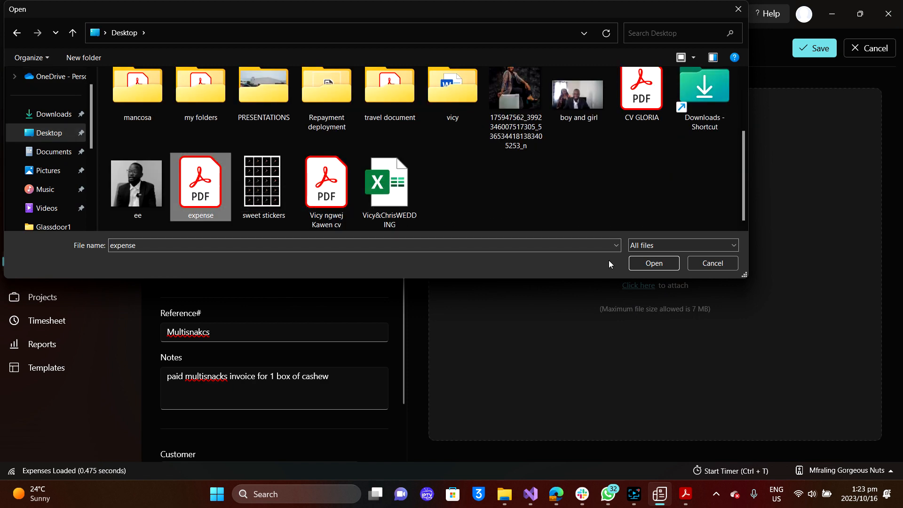
pyautogui.click(645, 262)
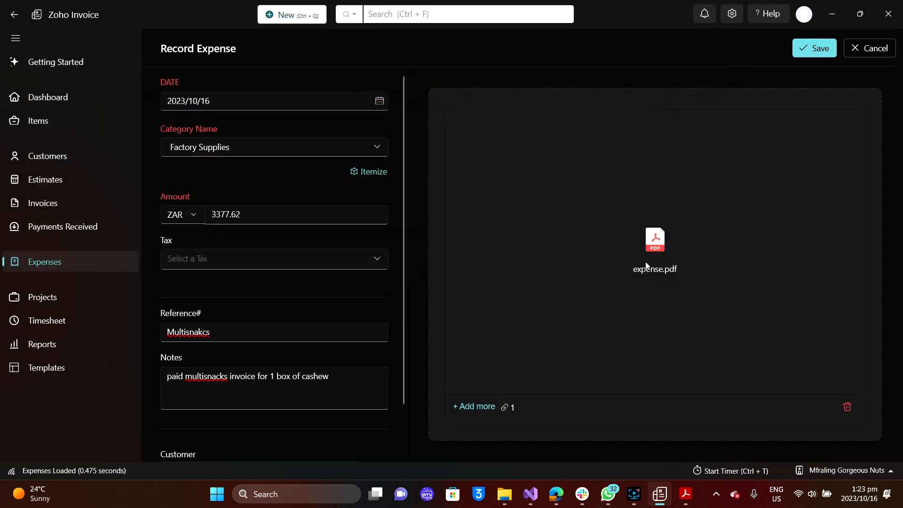
pyautogui.click(807, 47)
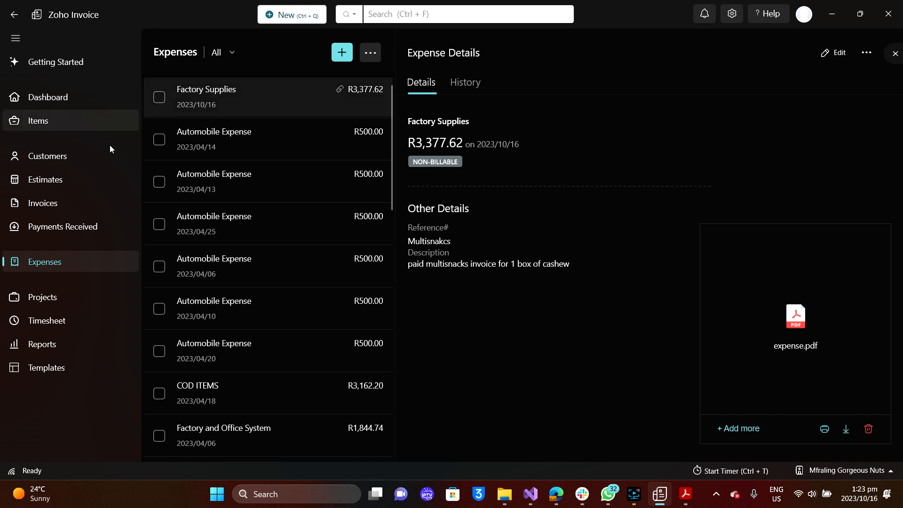
# Review the dashboard: R1,768,981.70 sales, R1,801,376.23 receipts, R23,300.58 expenses, and top expenses chart.
pyautogui.click(67, 90)
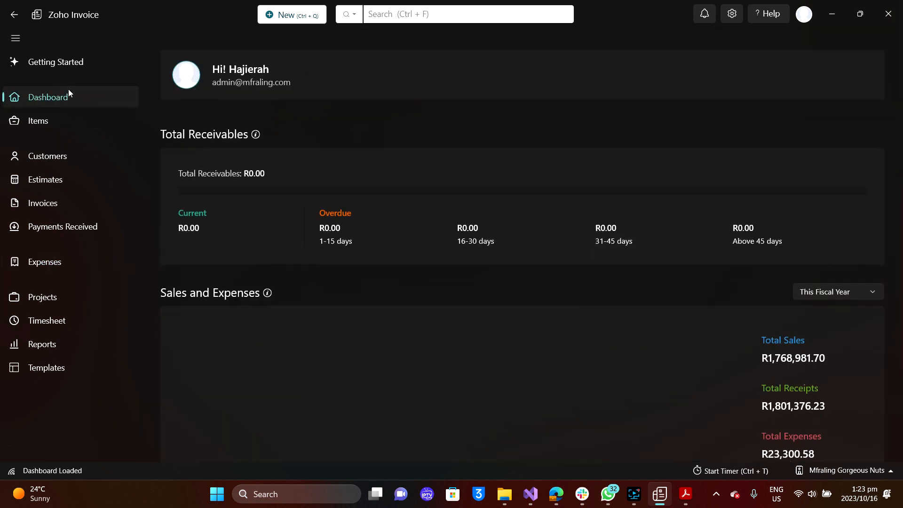
pyautogui.scroll(-2, 401, 274)
pyautogui.scroll(-1, 401, 274)
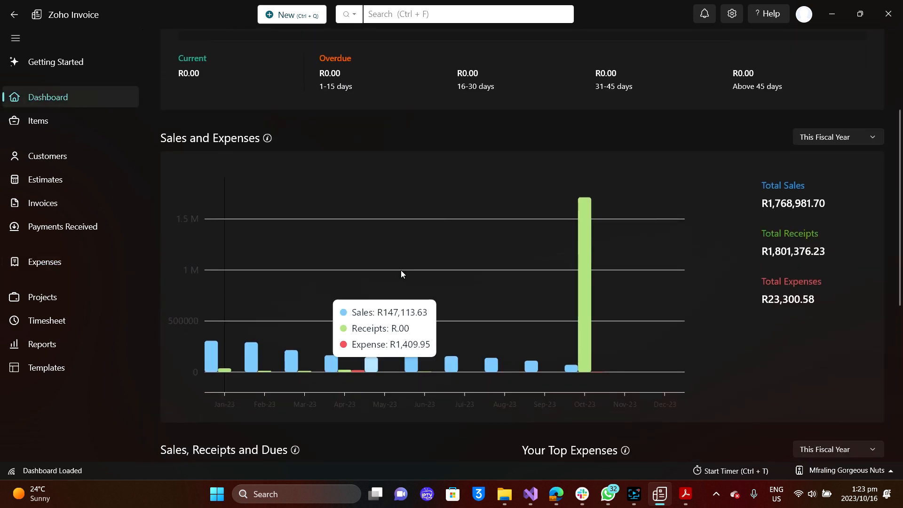
pyautogui.moveTo(591, 341)
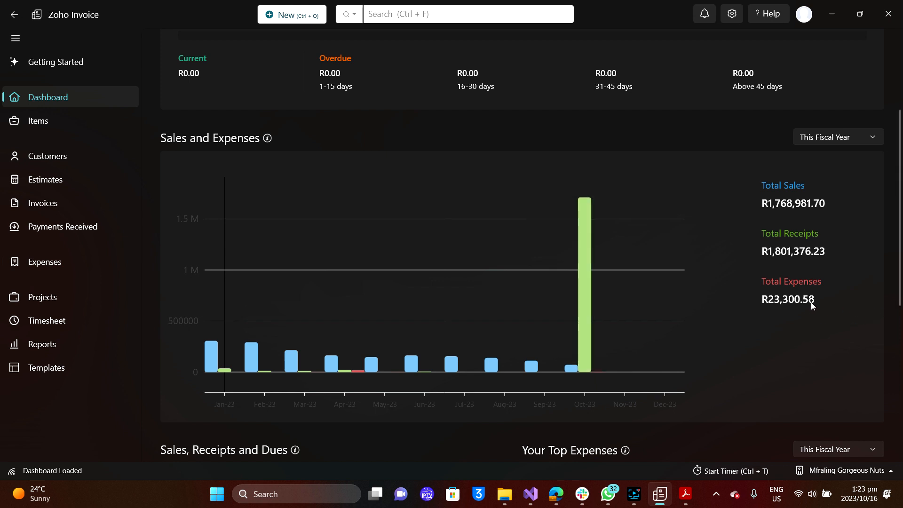
pyautogui.scroll(3, 408, 209)
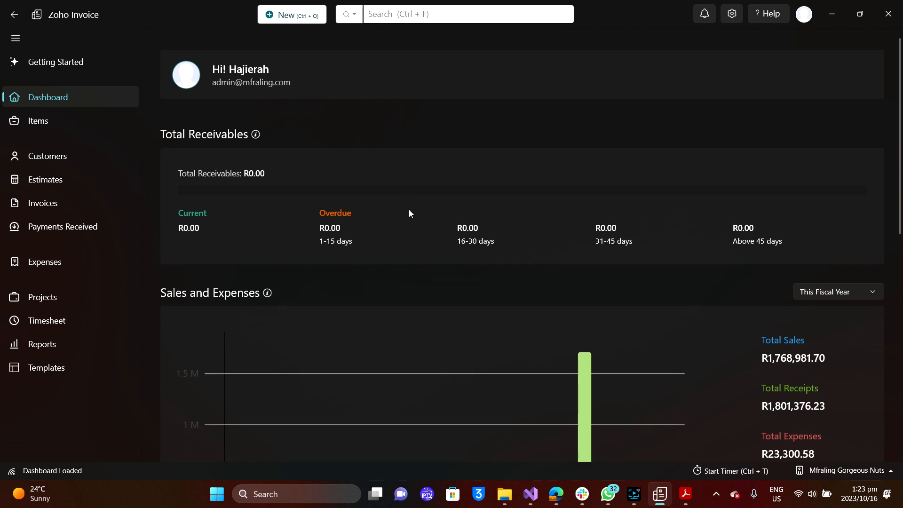
pyautogui.scroll(-10, 408, 210)
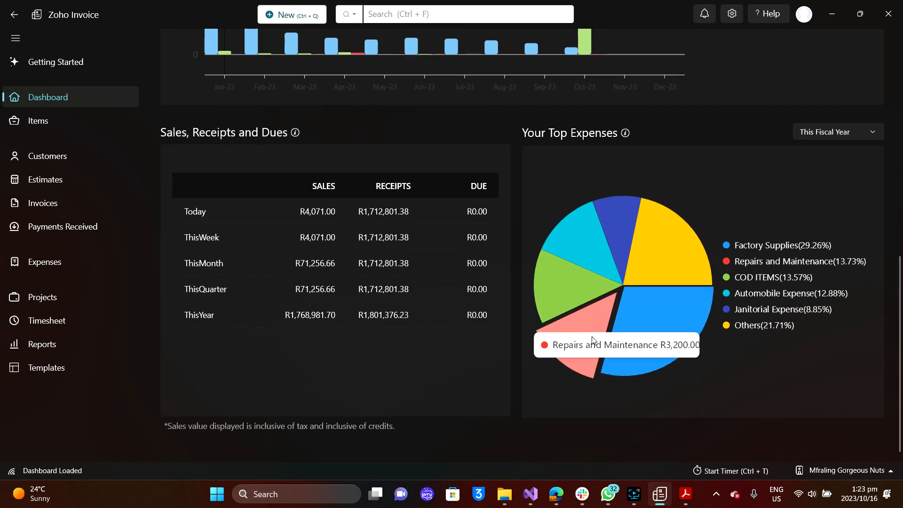
pyautogui.scroll(5, 449, 308)
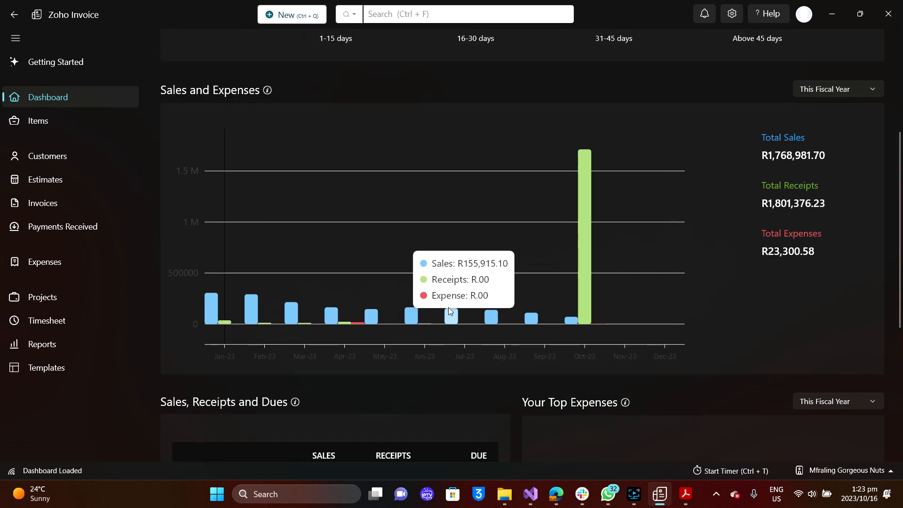
pyautogui.scroll(1, 449, 310)
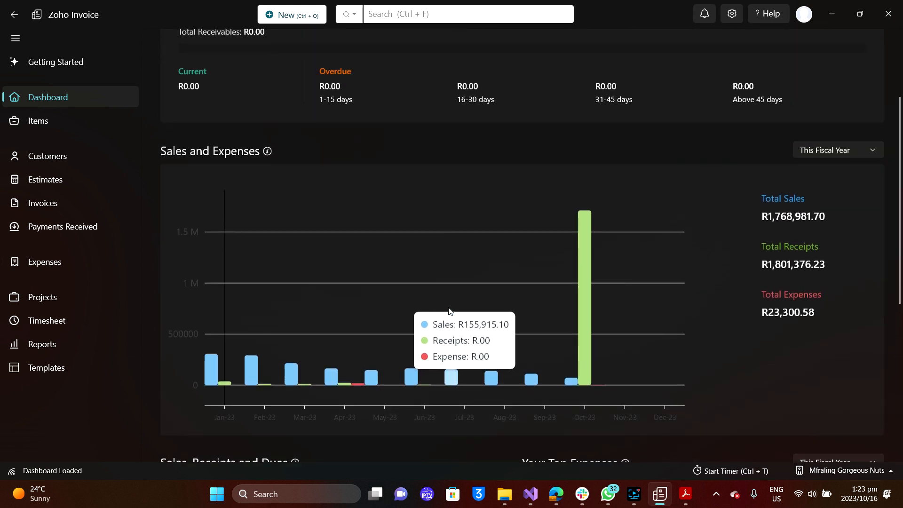
# Glance at the Templates window and the empty Timesheet page, then open the Projects page.
pyautogui.click(67, 373)
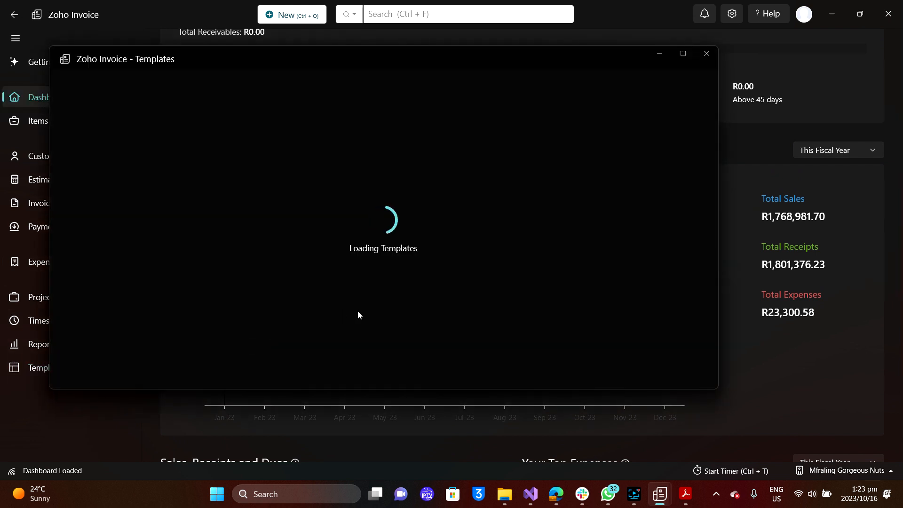
pyautogui.click(701, 60)
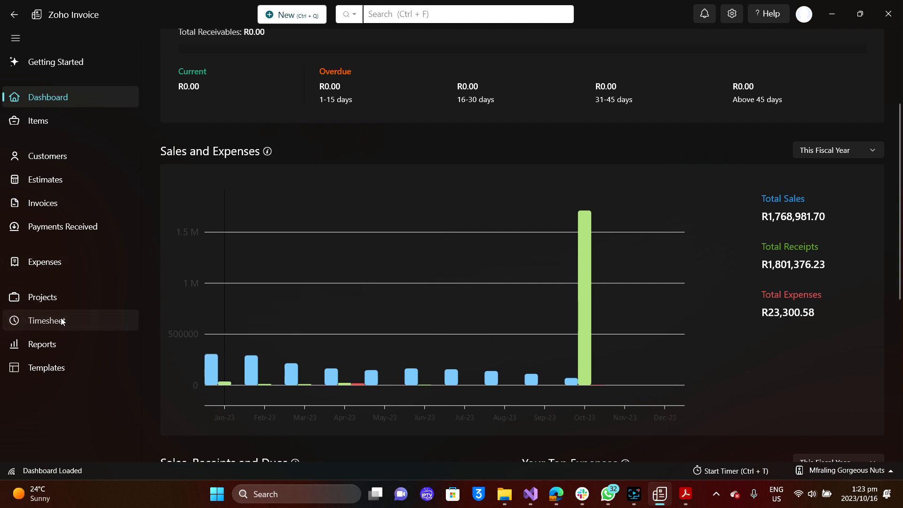
pyautogui.click(62, 321)
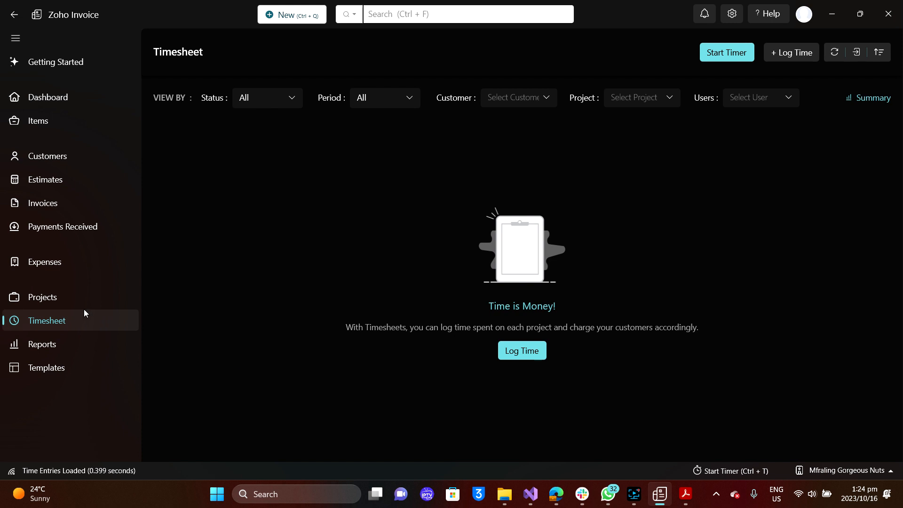
pyautogui.click(54, 298)
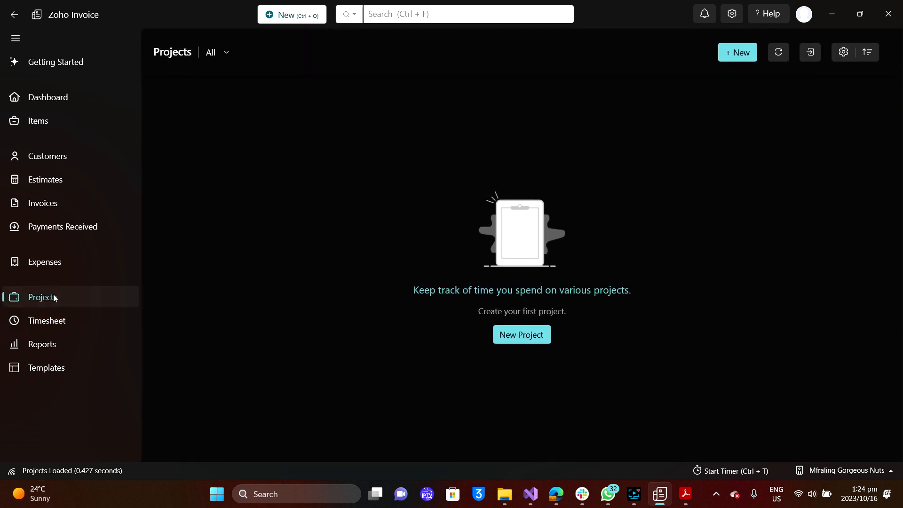